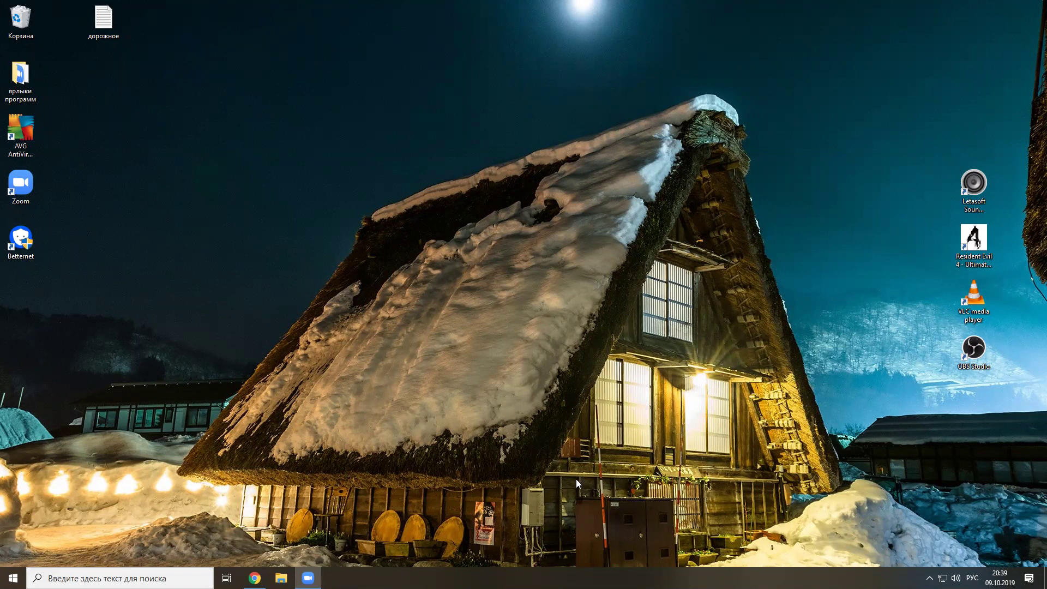
# Launch Microsoft Office Excel 2007 from the installed Microsoft Office programs.
pyautogui.click(3, 571)
pyautogui.scroll(-5, 84, 522)
pyautogui.scroll(-8, 84, 523)
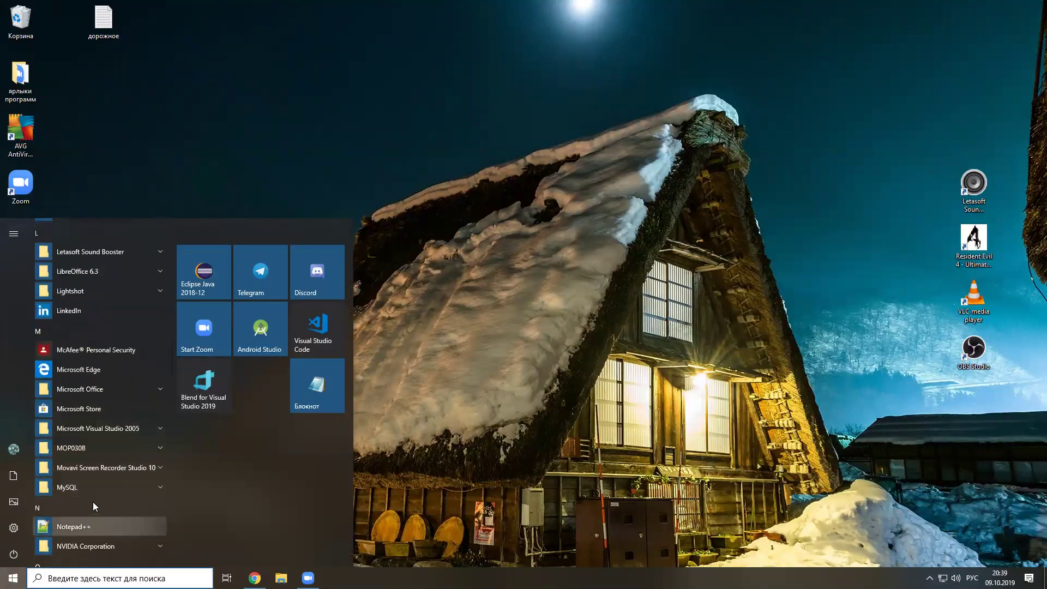
pyautogui.click(132, 389)
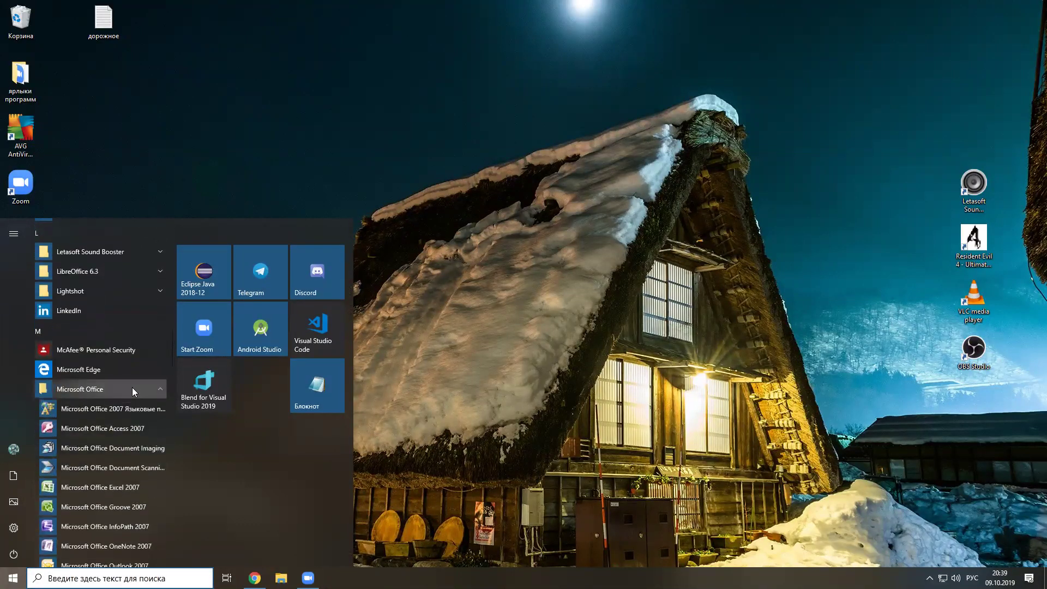
pyautogui.scroll(-2, 124, 431)
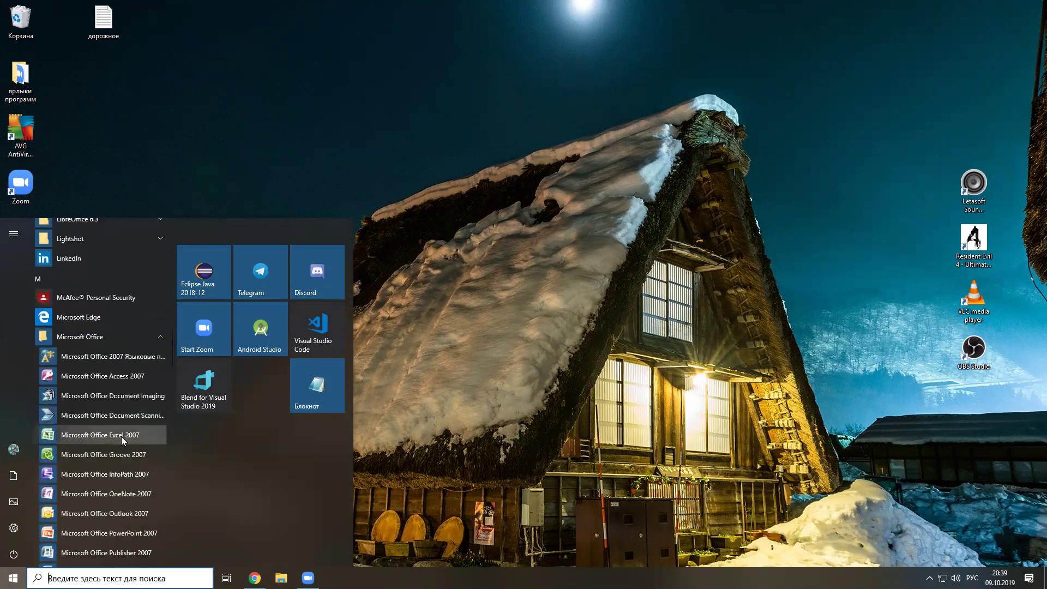
pyautogui.click(121, 436)
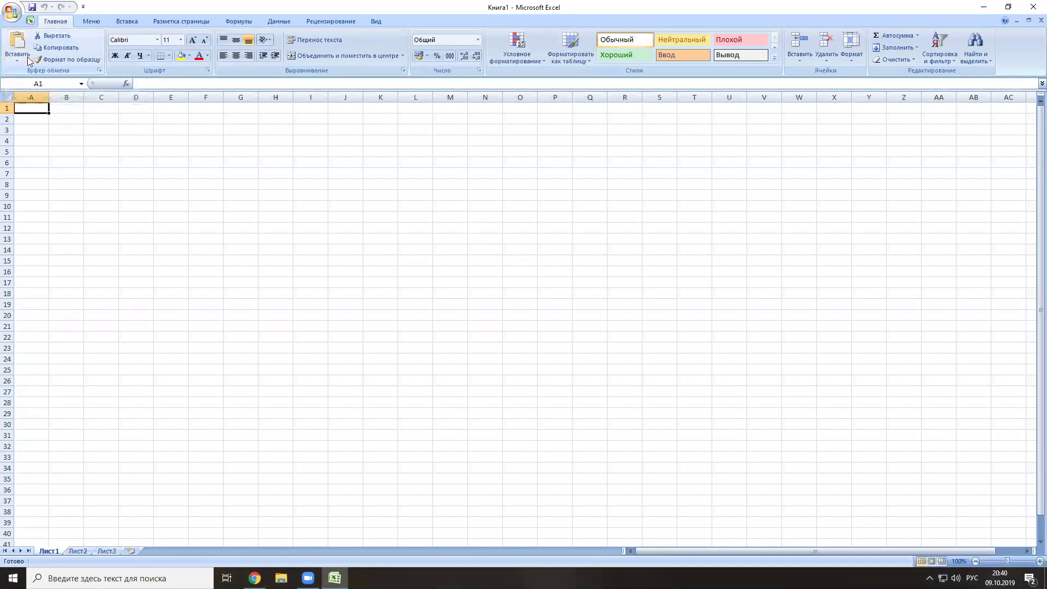
# Select the visible grid of cells A1 to AC40 on the first sheet.
pyautogui.moveTo(46, 117); pyautogui.dragTo(185, 170)
pyautogui.moveTo(35, 108); pyautogui.dragTo(952, 512)
pyautogui.moveTo(997, 539); pyautogui.dragTo(40, 112)
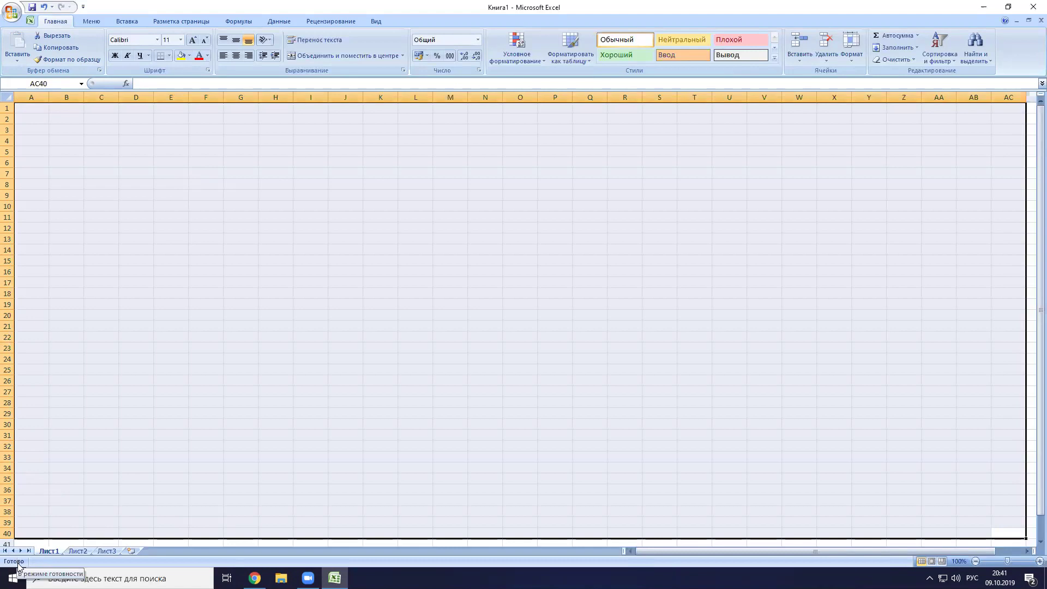
# Switch back and forth between the sheets Лист1 and Лист2, selecting cell C35 on Лист1.
pyautogui.click(77, 552)
pyautogui.click(49, 551)
pyautogui.click(88, 477)
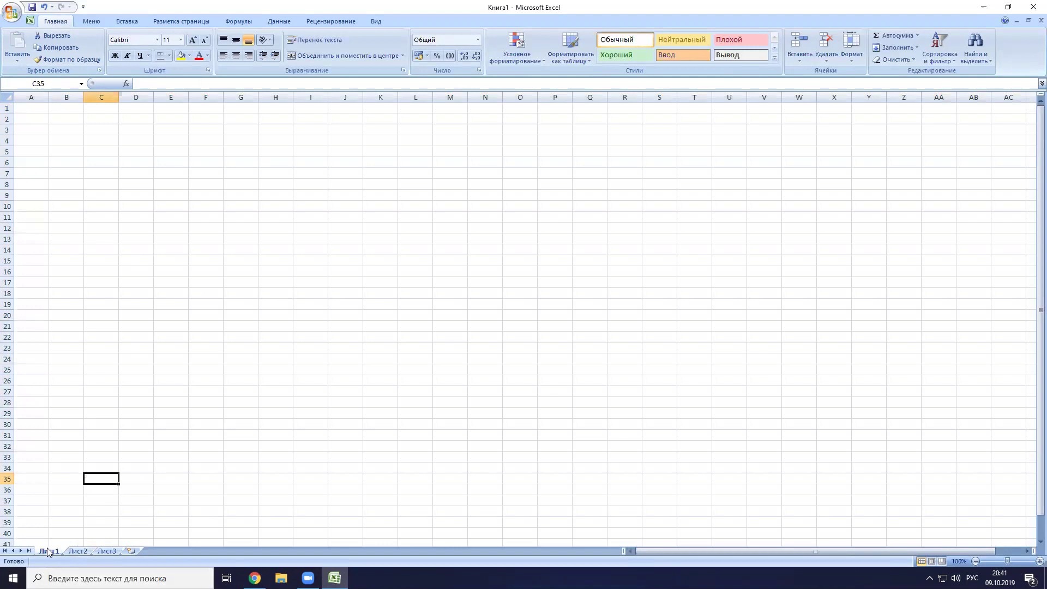
pyautogui.click(81, 551)
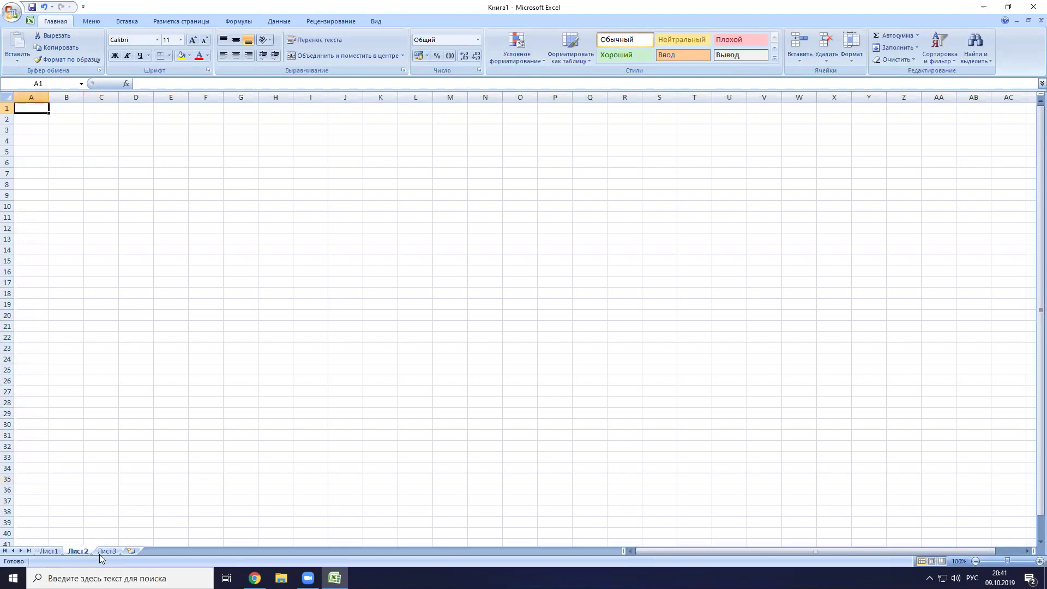
# Rename the sheet Лист3 as "График".
pyautogui.click(107, 551)
pyautogui.rightClick(111, 553)
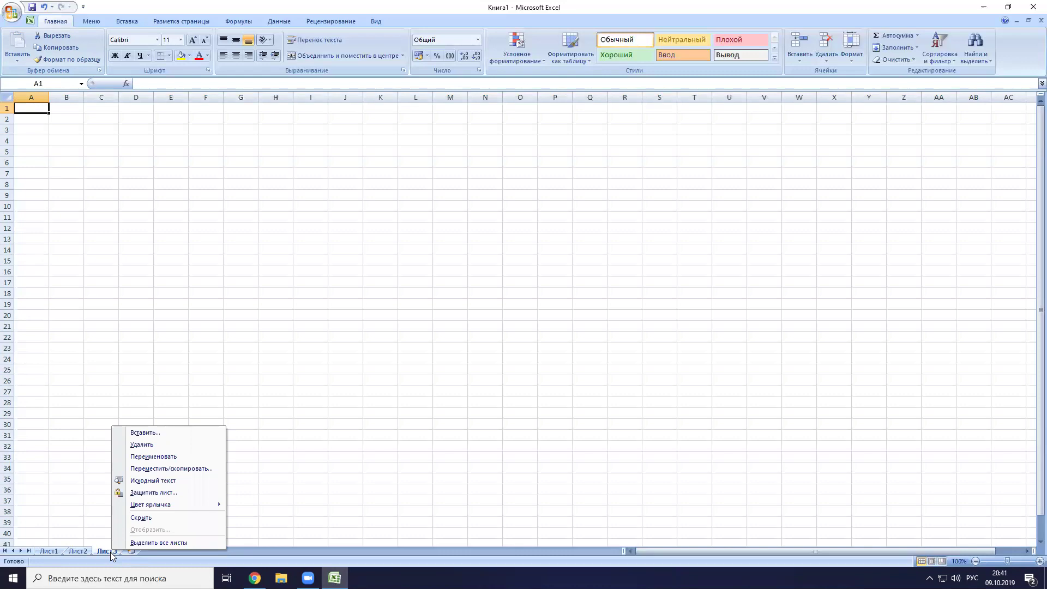
pyautogui.click(173, 456)
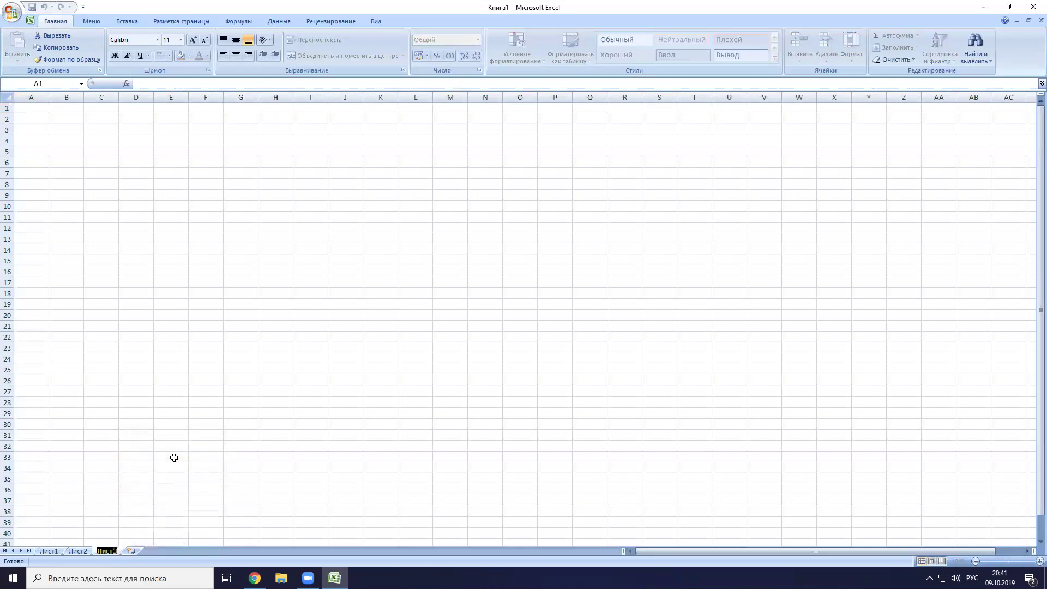
pyautogui.write('График')
pyautogui.press('Return')
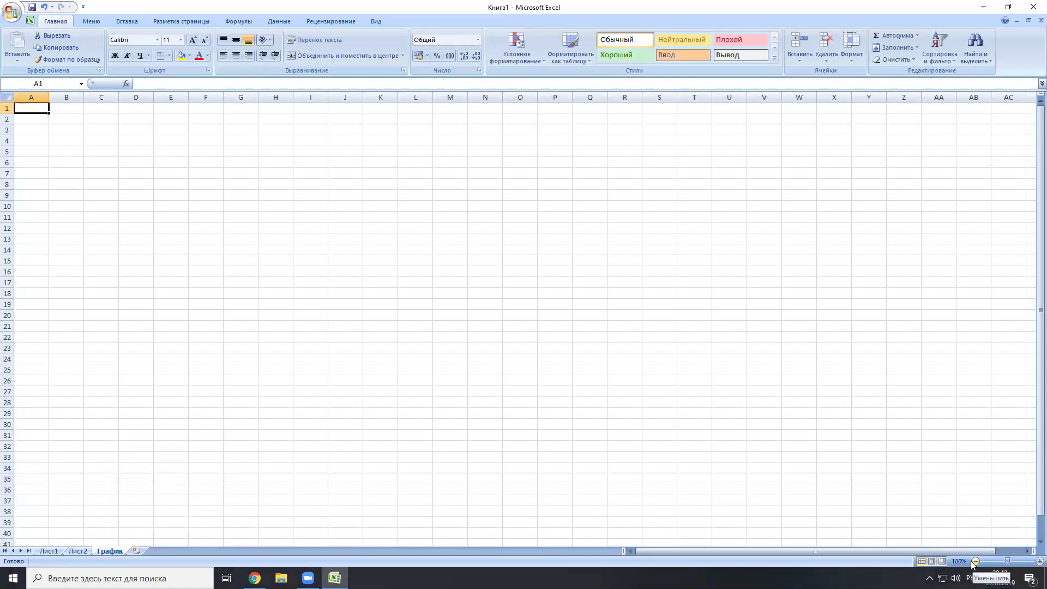
# Enlarge the sheet view to about 350% and return it to 100%.
pyautogui.click(1030, 562)
pyautogui.moveTo(1029, 562); pyautogui.dragTo(1032, 561)
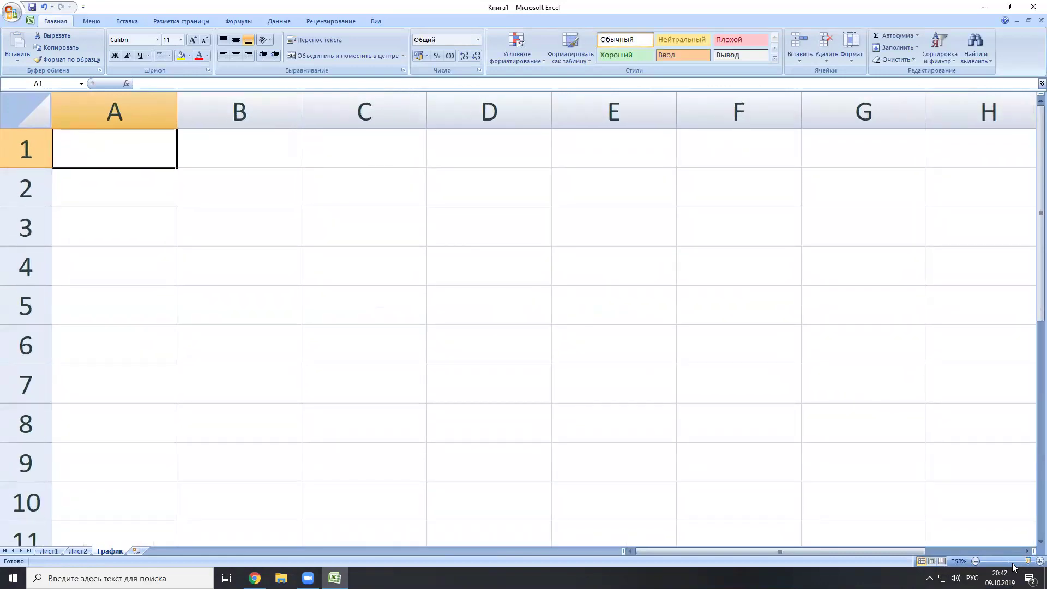
pyautogui.click(1009, 561)
pyautogui.moveTo(1009, 562); pyautogui.dragTo(1007, 561)
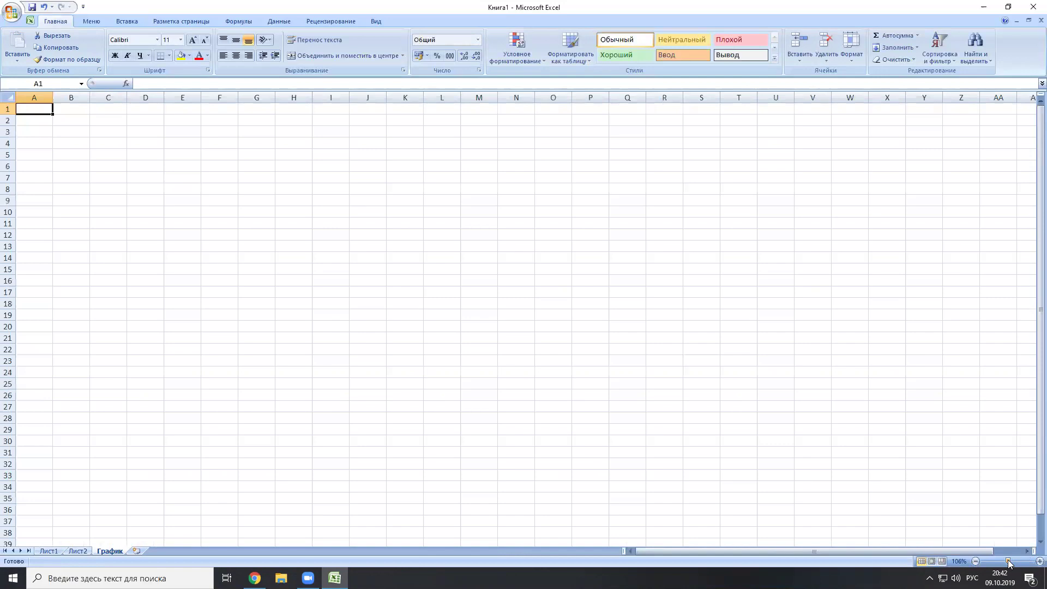
pyautogui.click(977, 561)
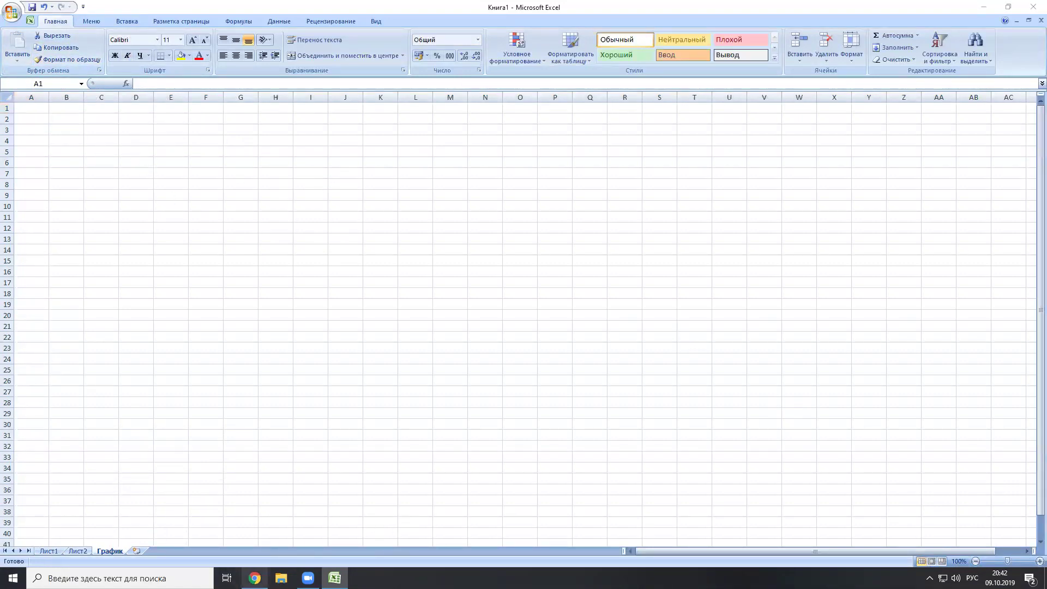
# Switch to Chrome, enter "ыкеры" in the address bar, copy it and return to Excel.
pyautogui.click(255, 578)
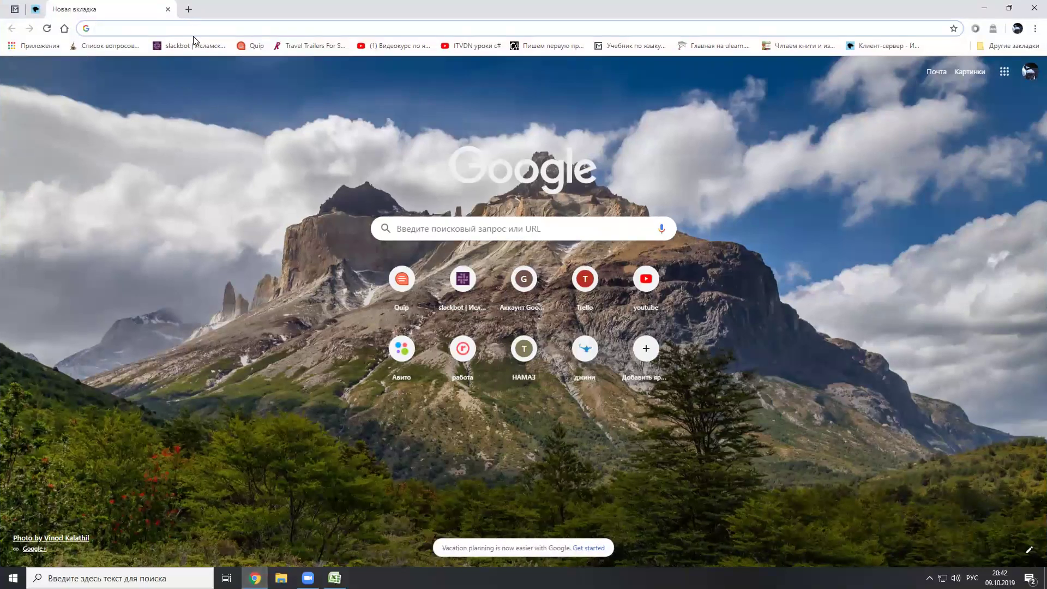
pyautogui.write('ыкеры')
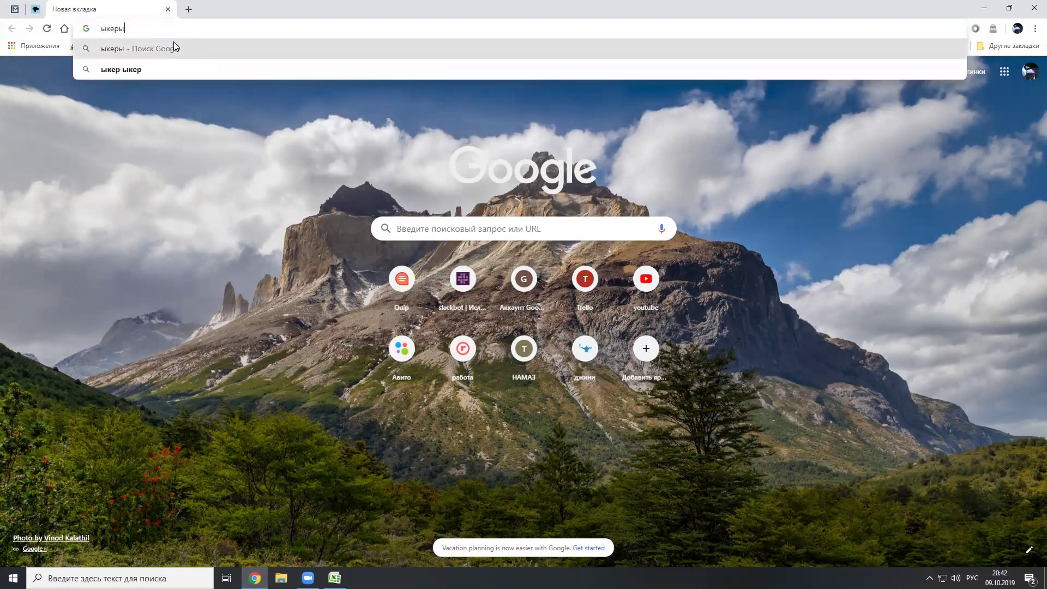
pyautogui.moveTo(126, 29); pyautogui.dragTo(74, 28)
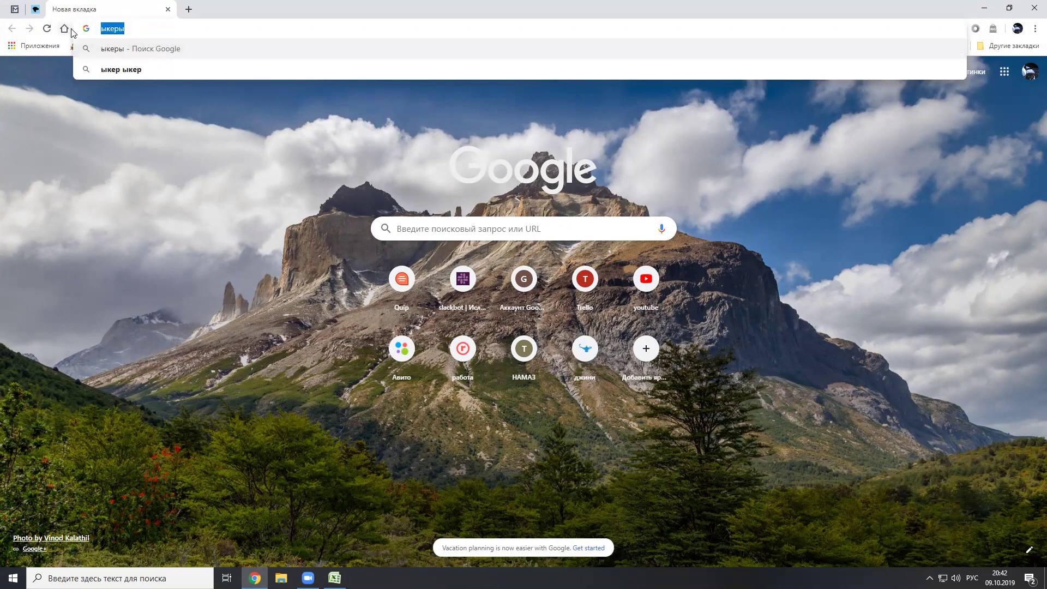
pyautogui.rightClick(109, 30)
pyautogui.click(163, 91)
pyautogui.click(984, 8)
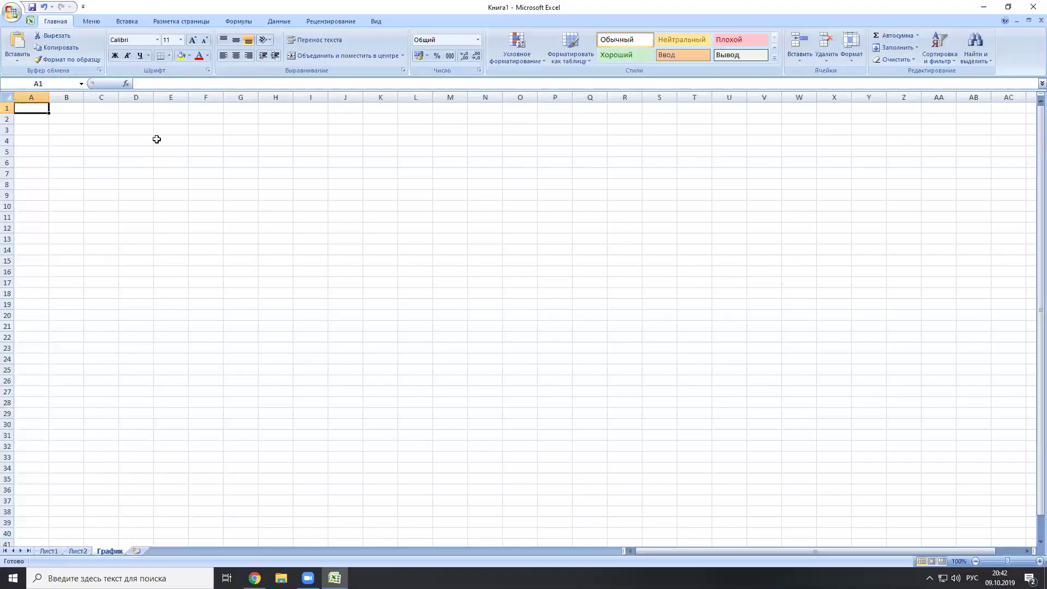
# Paste the copied text into cell A1 and undo the paste.
pyautogui.click(17, 42)
pyautogui.hotkey('ctrl', 'z')
# View the list of available fonts for cell C6 and close it without choosing one.
pyautogui.click(97, 161)
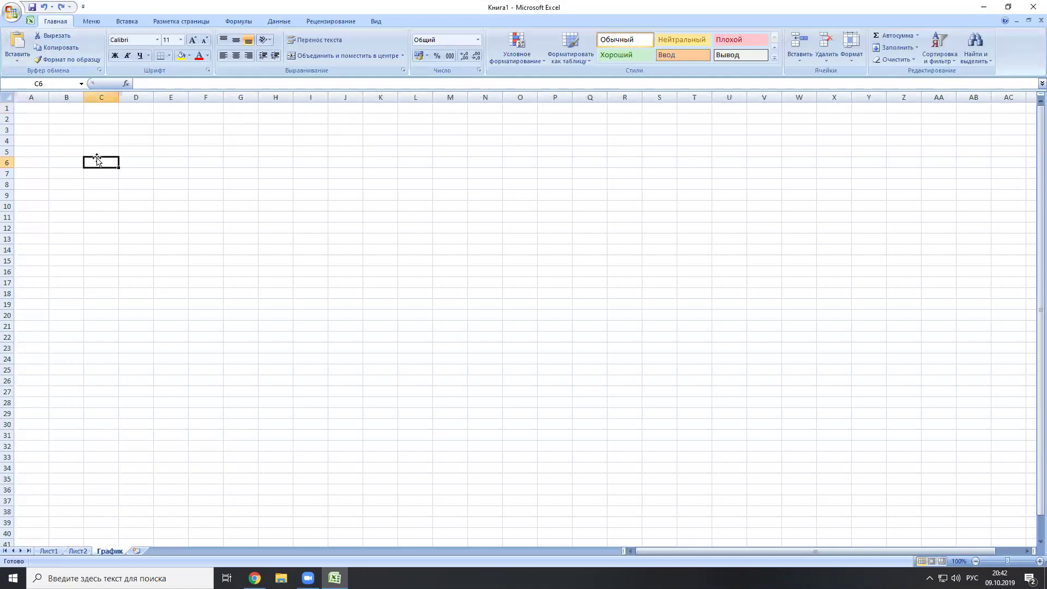
pyautogui.click(158, 39)
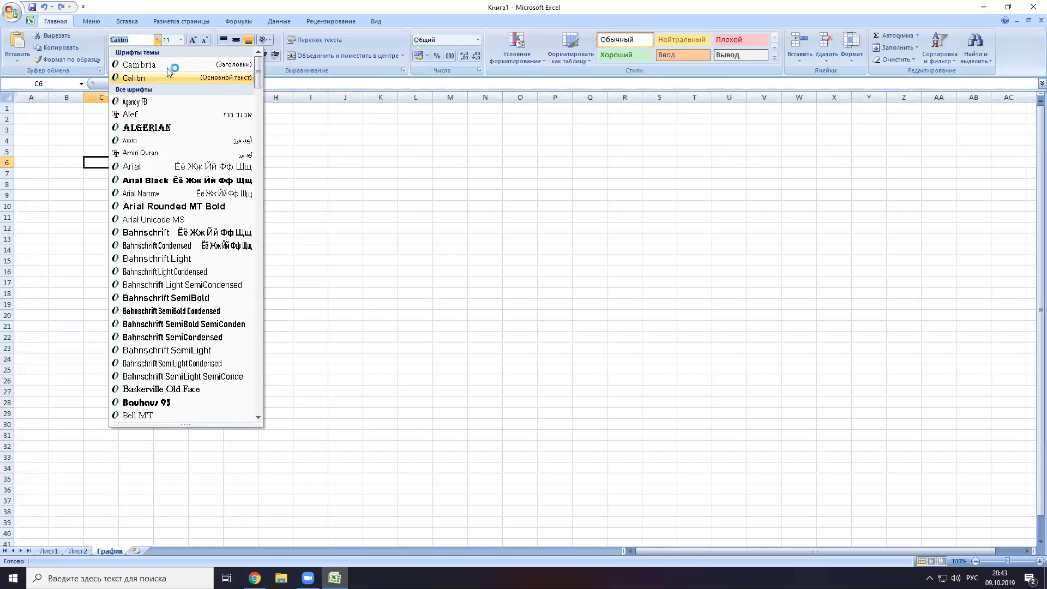
pyautogui.click(274, 7)
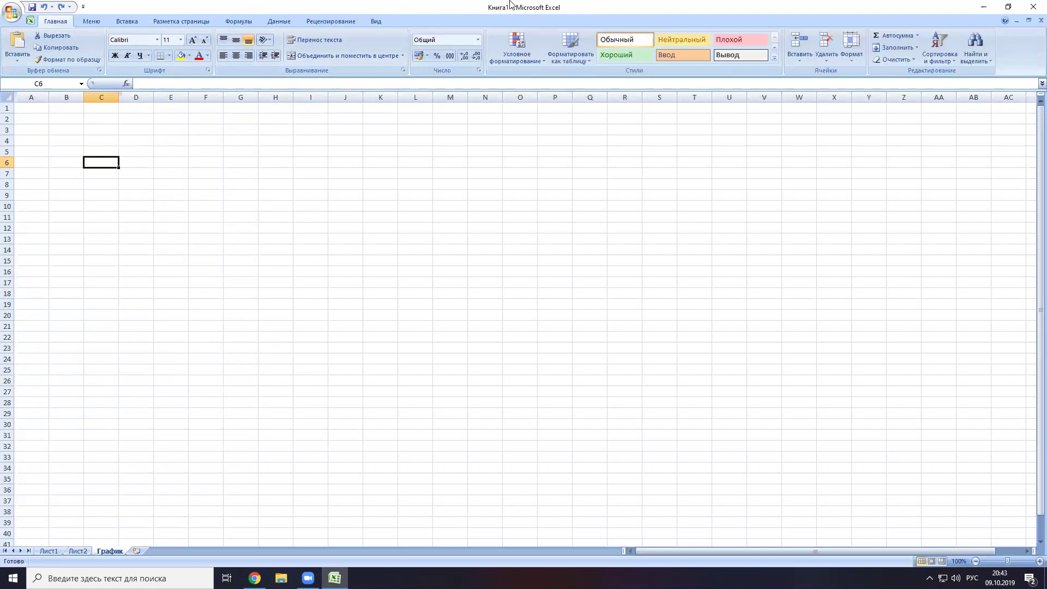
# Apply merge and center to cell C6, and view the available number formats.
pyautogui.click(402, 56)
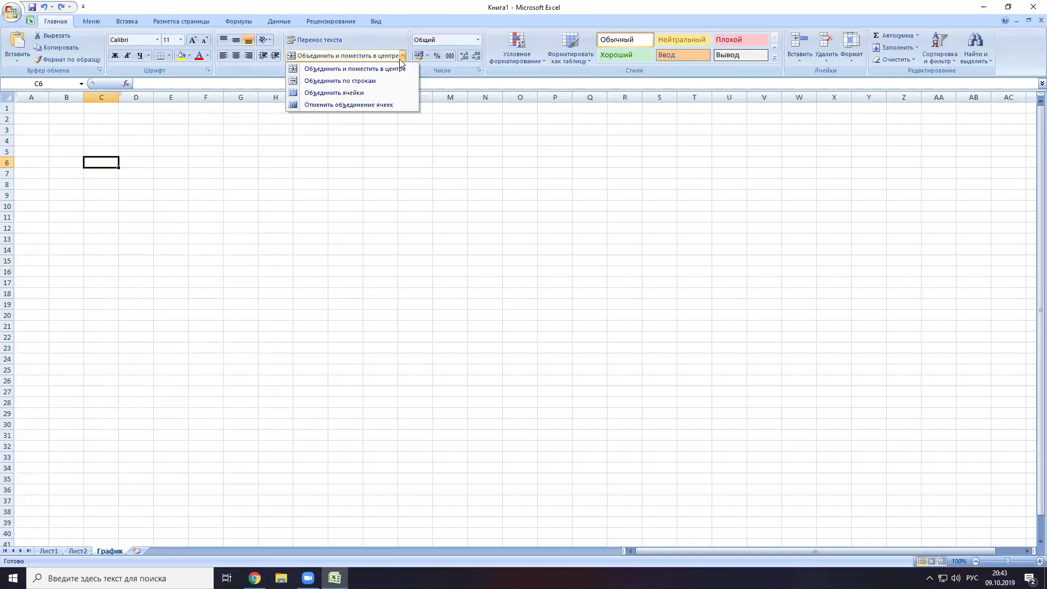
pyautogui.click(401, 69)
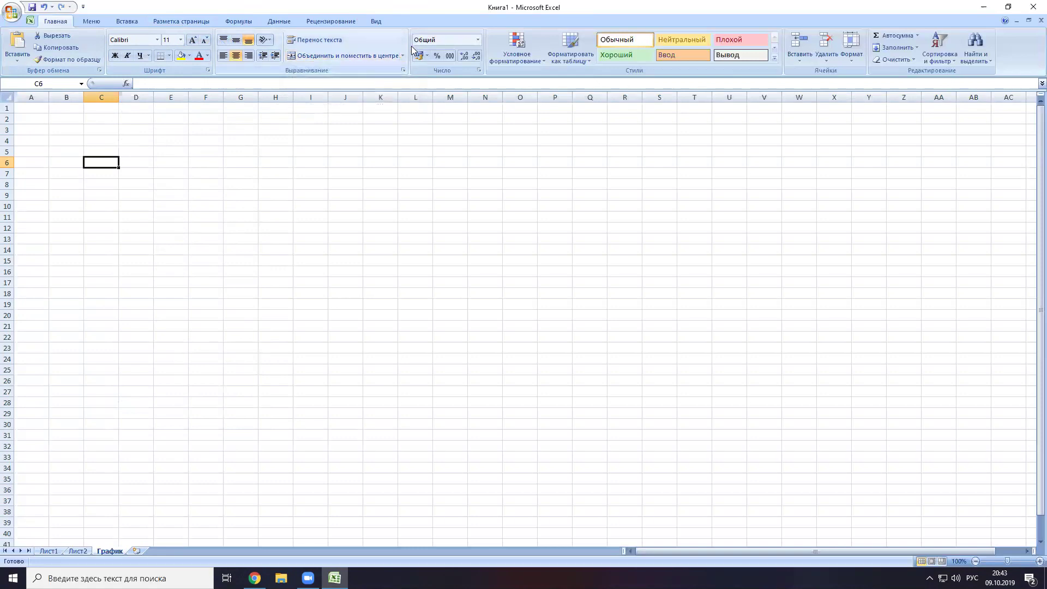
pyautogui.click(480, 40)
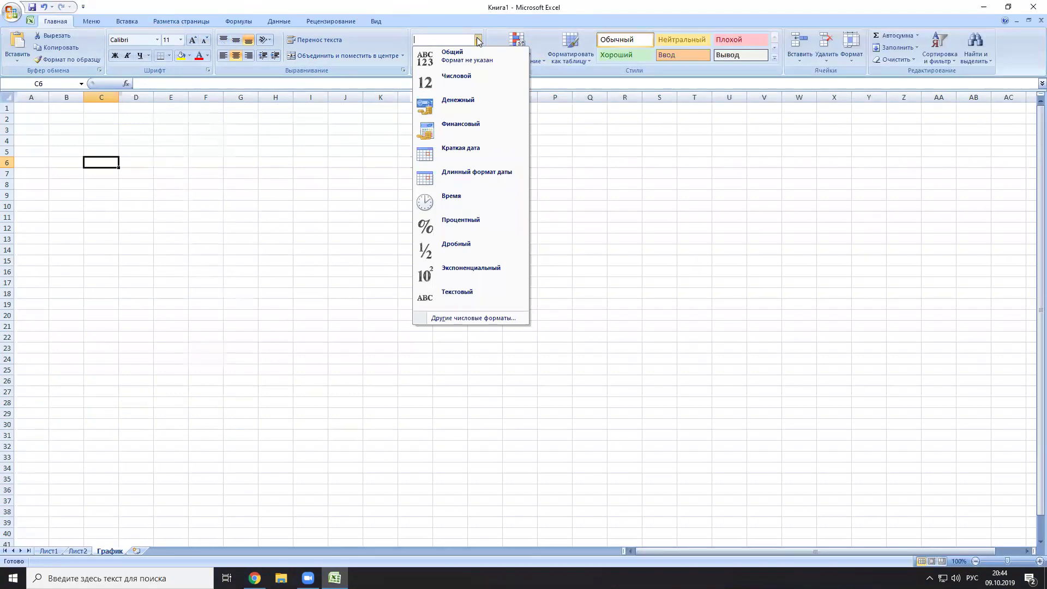
pyautogui.click(536, 7)
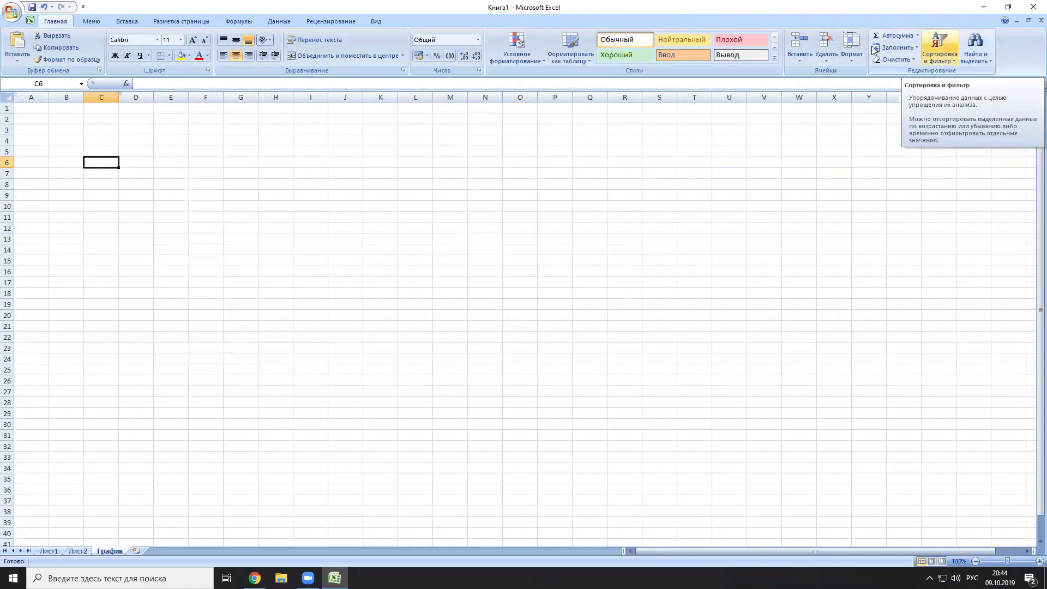
# Enter the numbers 1, 5, 8, 2 and 6 down column L in cells L8 to L12.
pyautogui.click(416, 183)
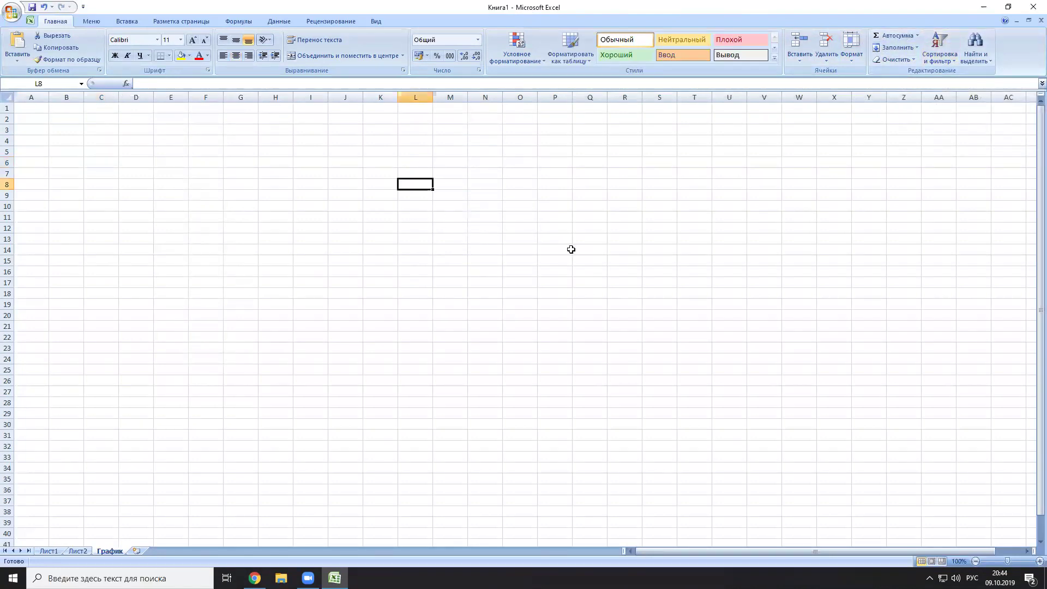
pyautogui.write('1')
pyautogui.press('Return')
pyautogui.write('5')
pyautogui.press('Return')
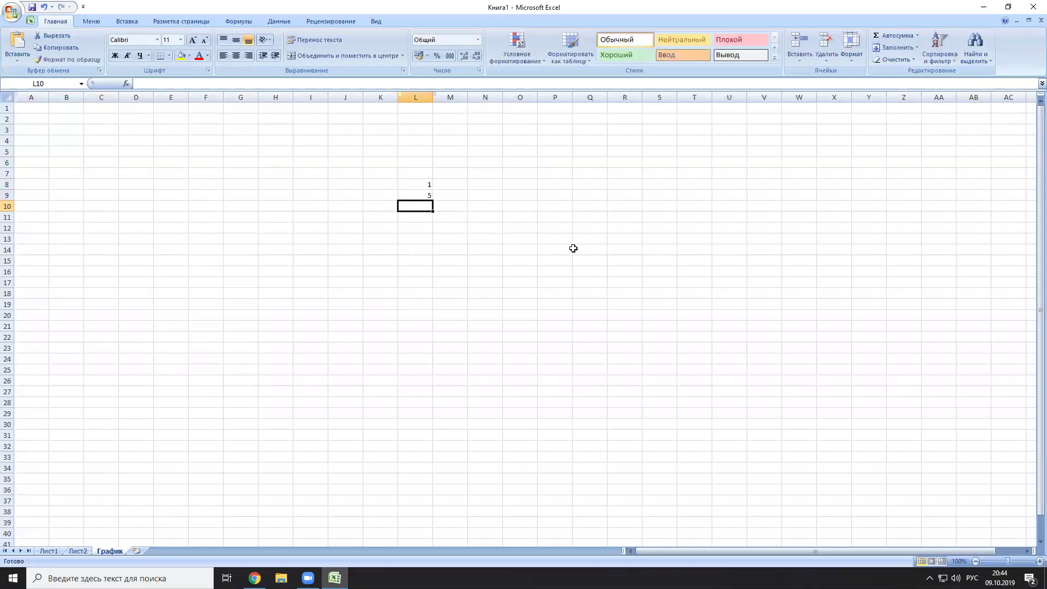
pyautogui.write('8')
pyautogui.press('Return')
pyautogui.write('2')
pyautogui.press('Return')
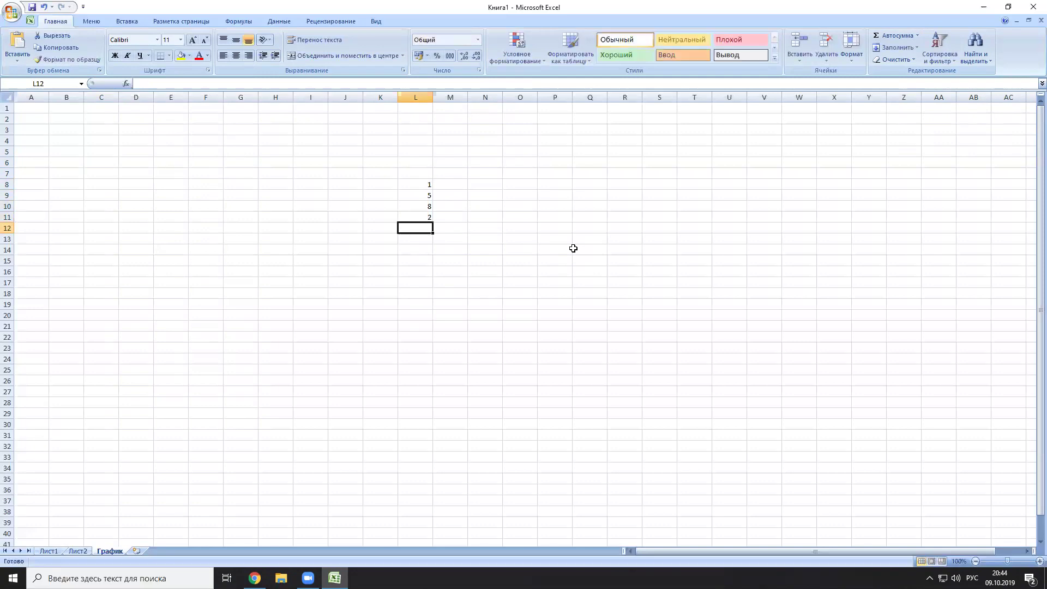
pyautogui.write('6')
pyautogui.press('Return')
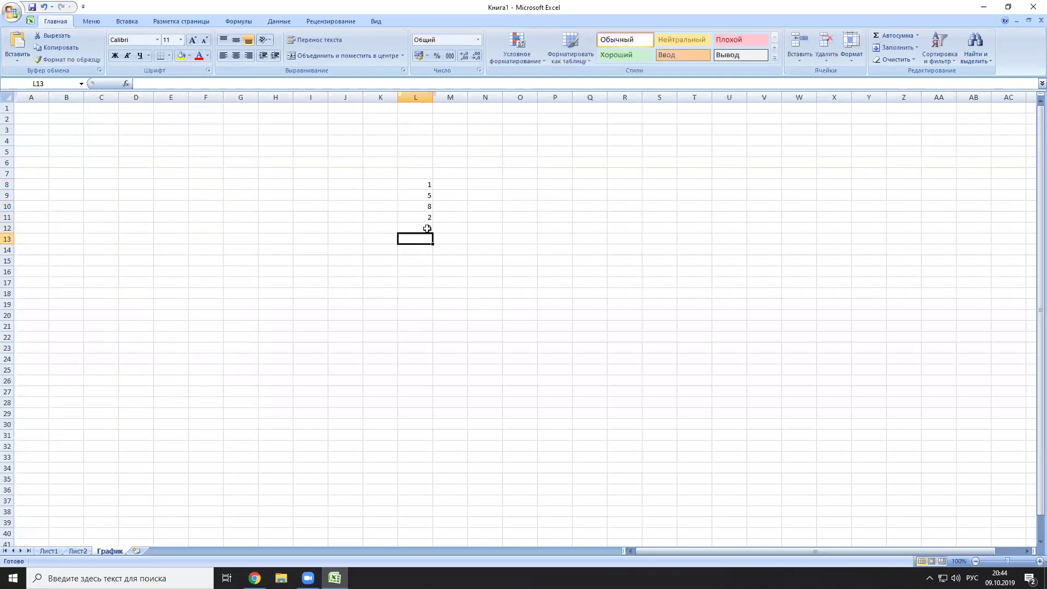
# Sort the numbers in L8:L12 from smallest to largest.
pyautogui.moveTo(413, 186); pyautogui.dragTo(414, 226)
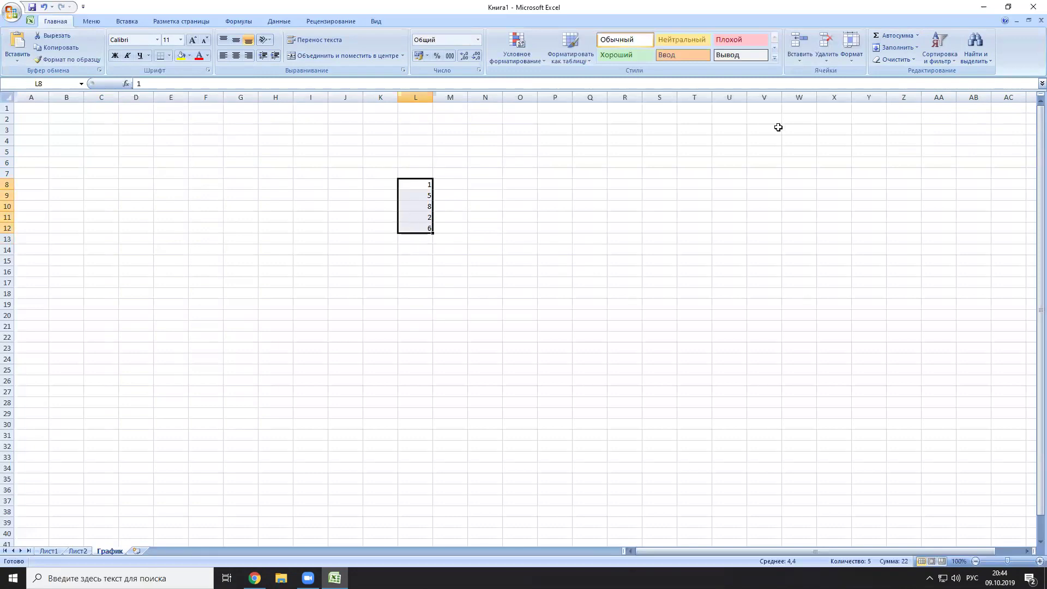
pyautogui.click(940, 58)
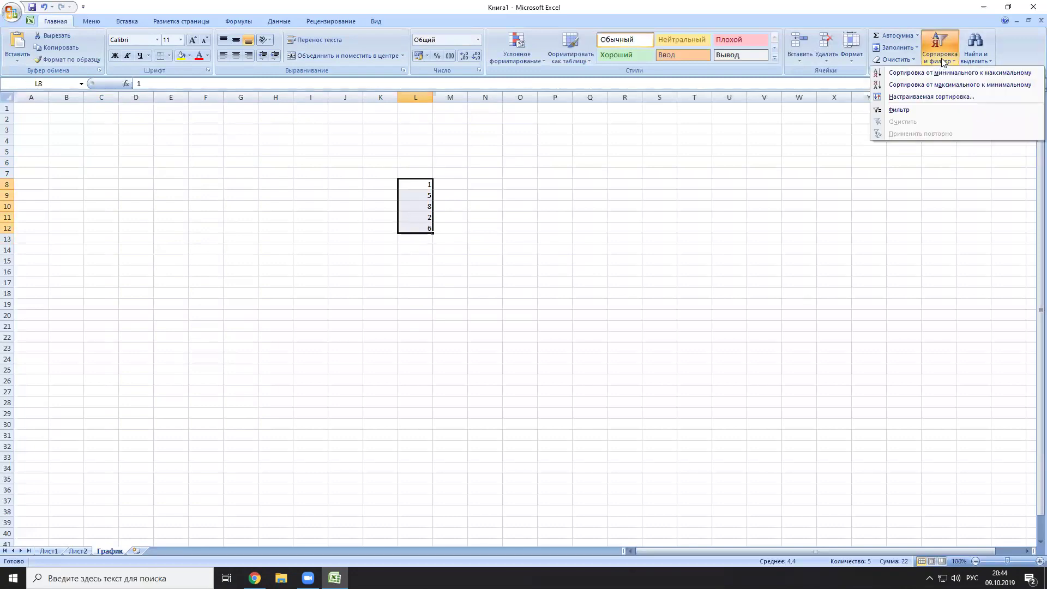
pyautogui.click(907, 73)
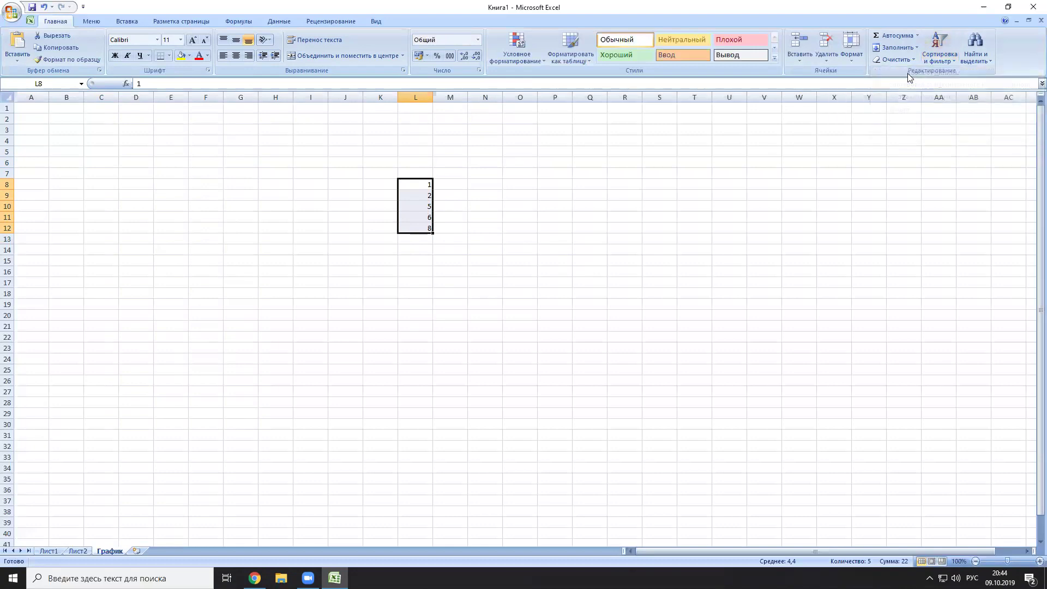
pyautogui.click(515, 216)
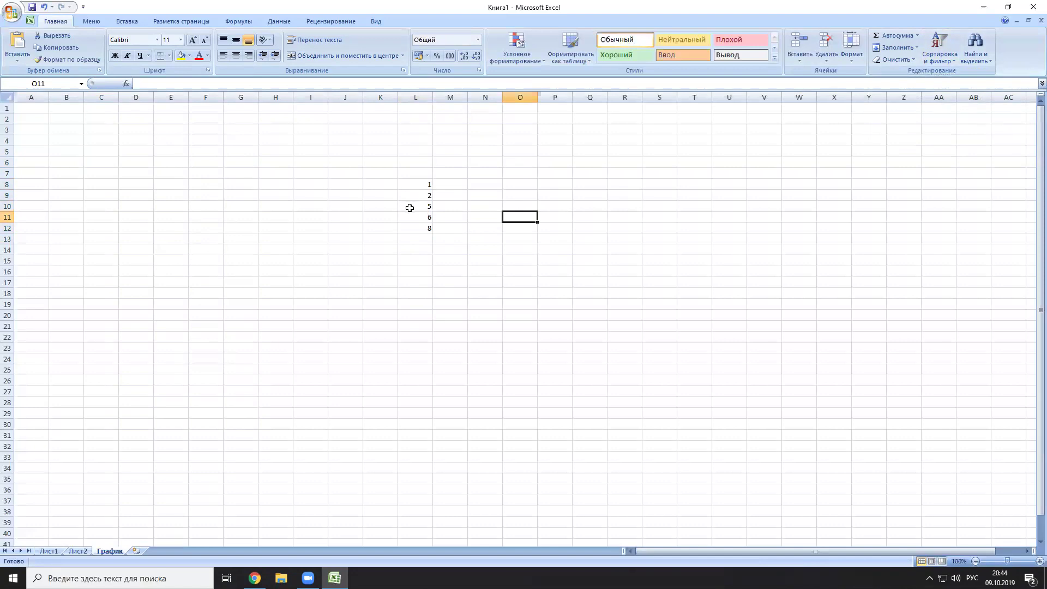
# Sort the numbers in L8:L12 from largest to smallest.
pyautogui.moveTo(427, 183); pyautogui.dragTo(416, 229)
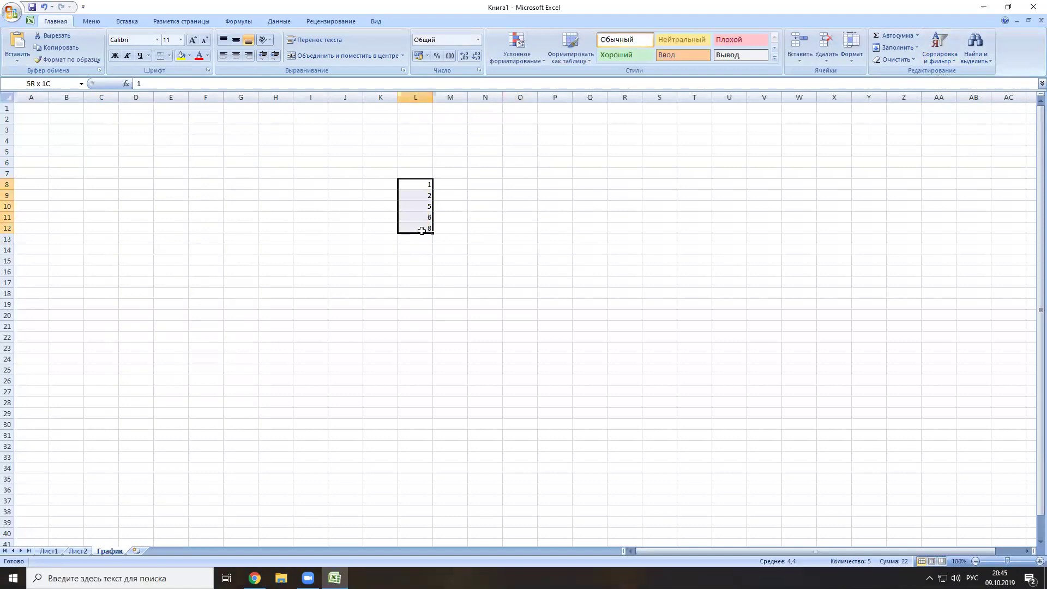
pyautogui.click(939, 48)
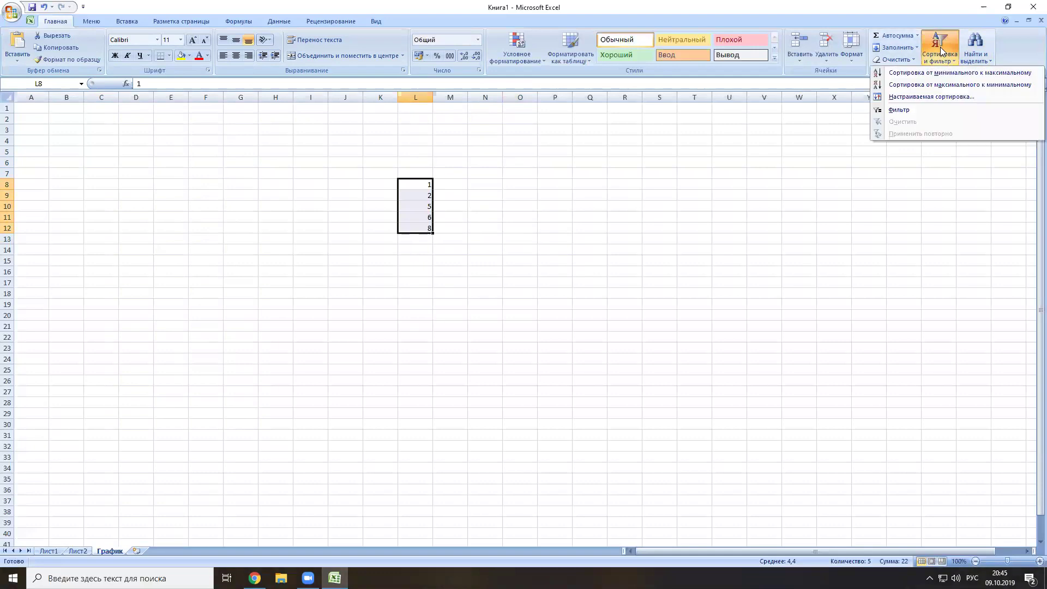
pyautogui.click(929, 86)
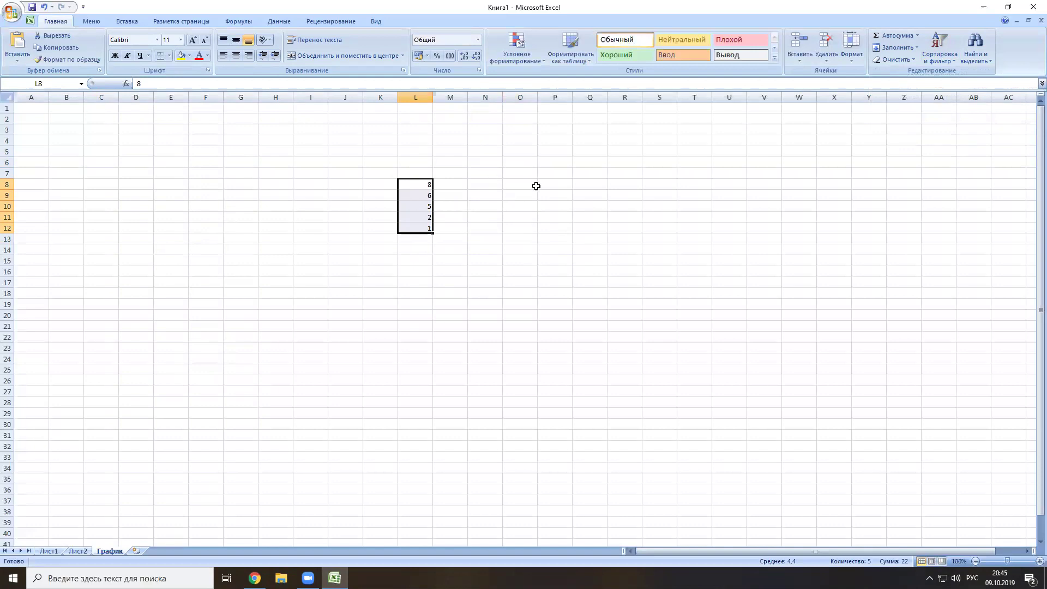
# Clear the numbers from cells L8:L12 and view the classic menu commands.
pyautogui.press('Delete')
pyautogui.click(89, 23)
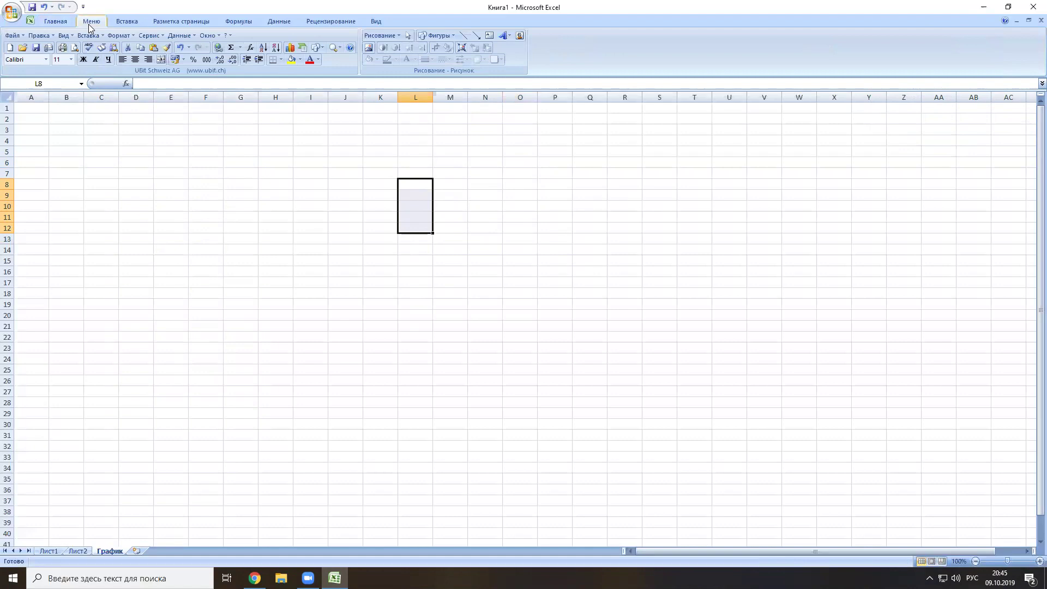
pyautogui.click(238, 142)
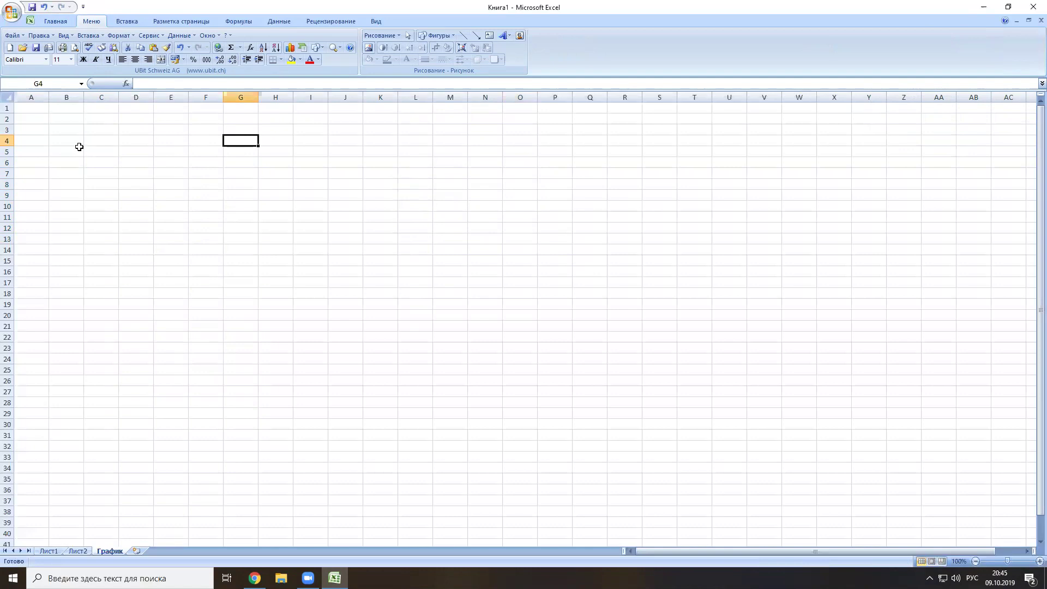
# View the insertion tools, the page layout tools and the preset page margins.
pyautogui.click(133, 21)
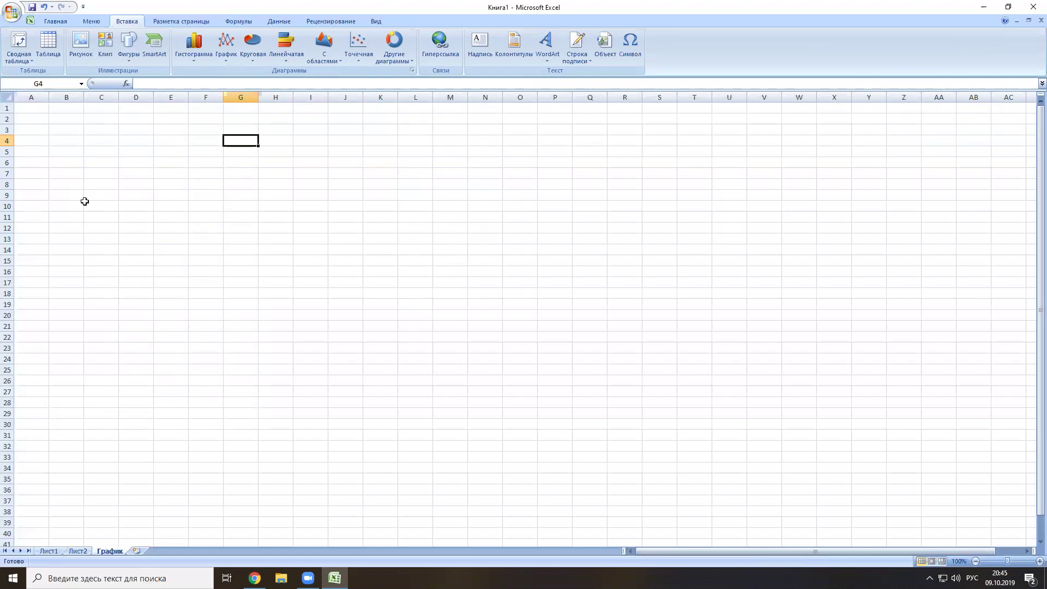
pyautogui.click(194, 19)
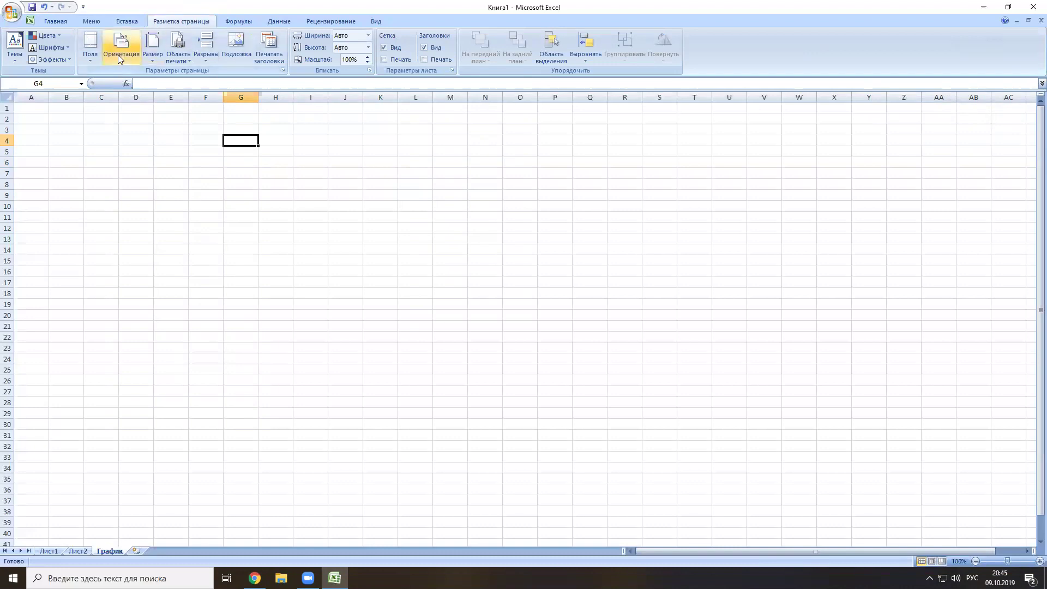
pyautogui.click(93, 61)
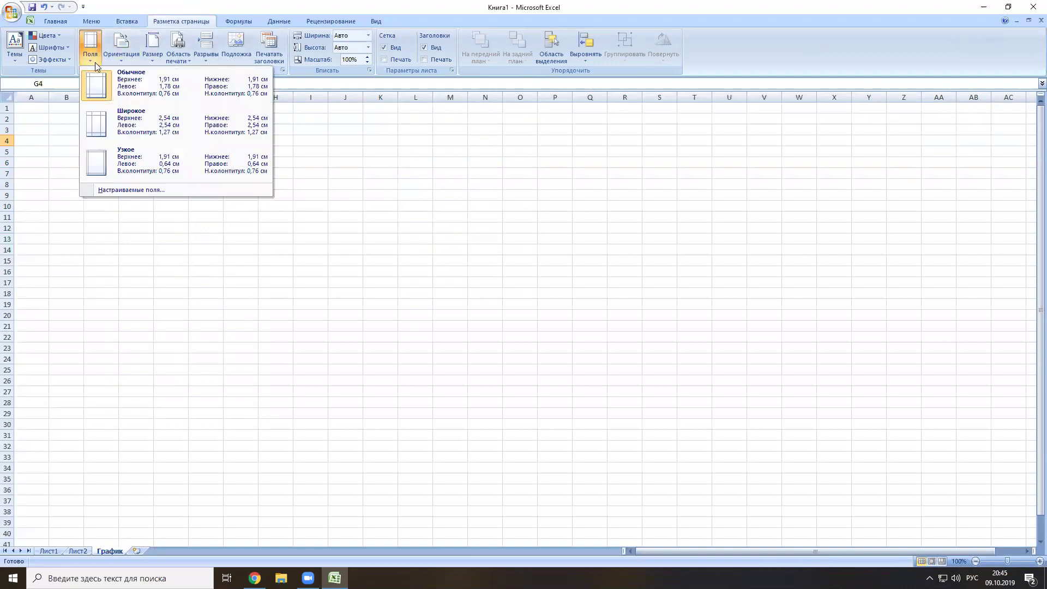
pyautogui.click(412, 7)
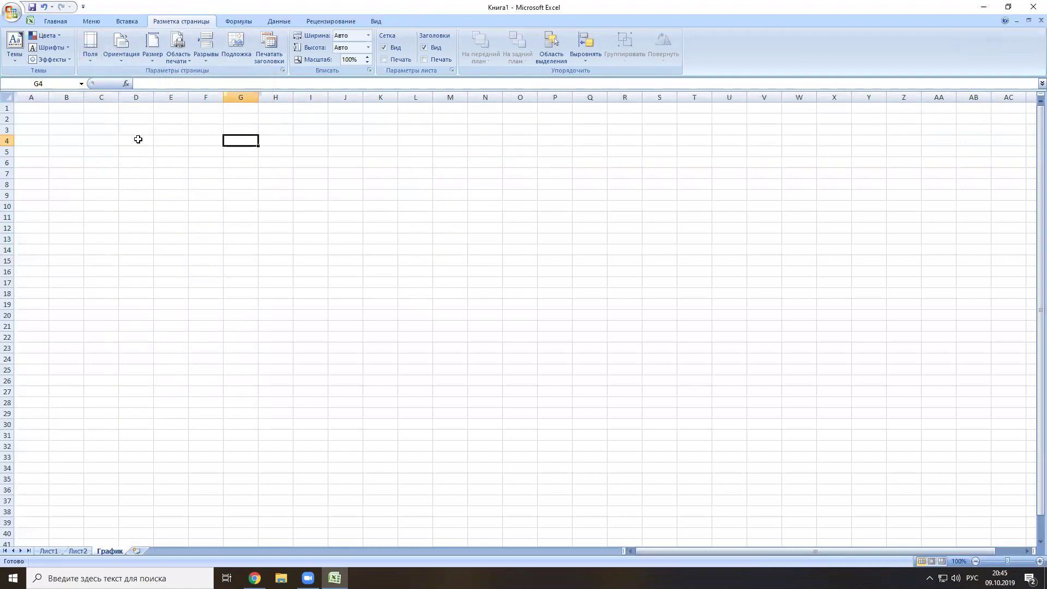
# Turn on printing of the row and column headings and inspect the page boundaries across the sheet.
pyautogui.moveTo(692, 550); pyautogui.dragTo(779, 552)
pyautogui.moveTo(913, 551); pyautogui.dragTo(849, 552)
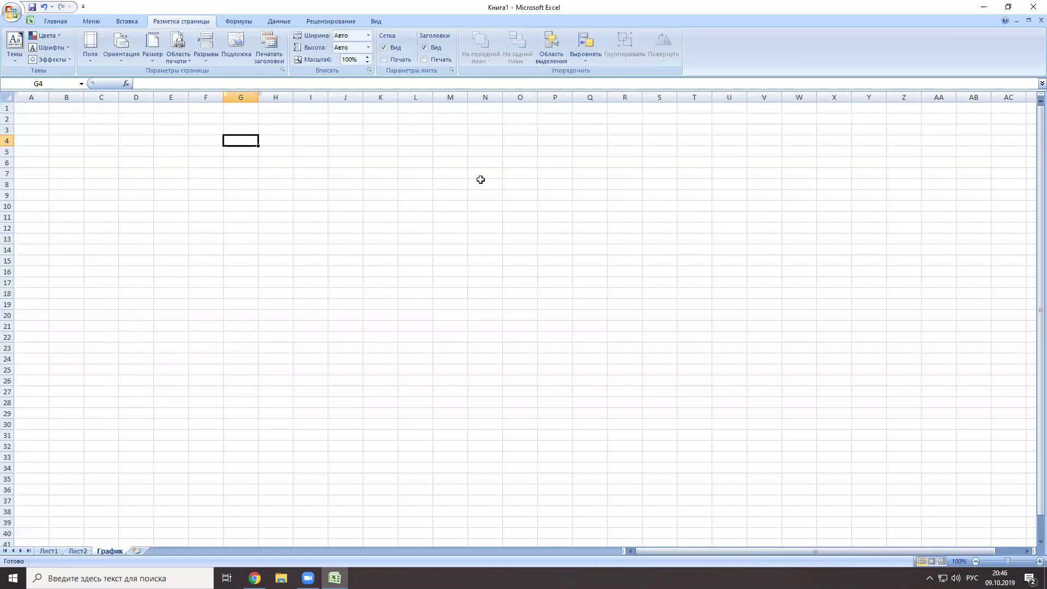
pyautogui.click(424, 60)
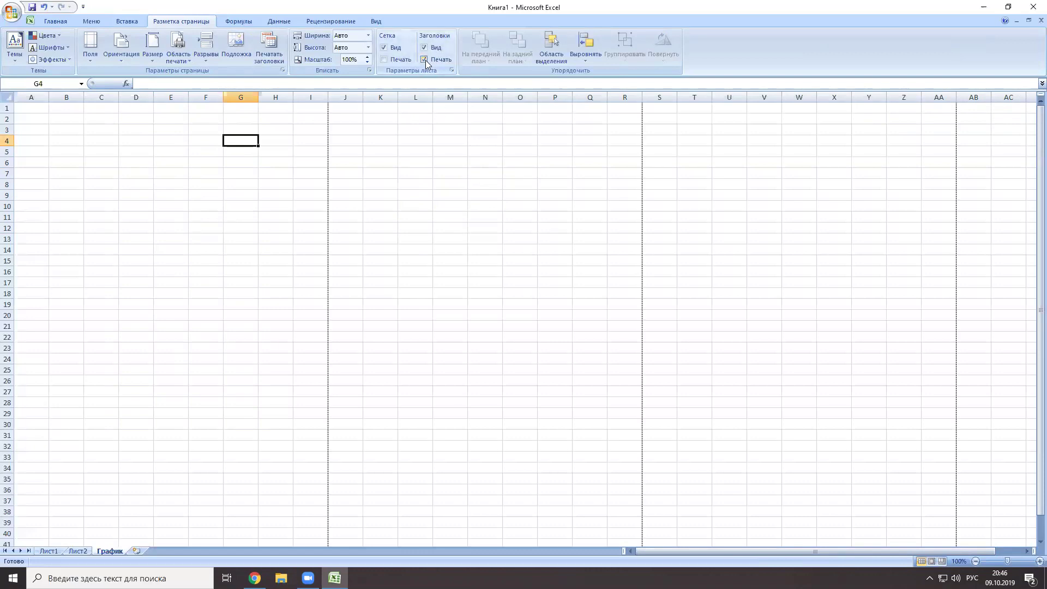
pyautogui.scroll(-5, 424, 188)
pyautogui.scroll(5, 423, 190)
pyautogui.scroll(-20, 421, 187)
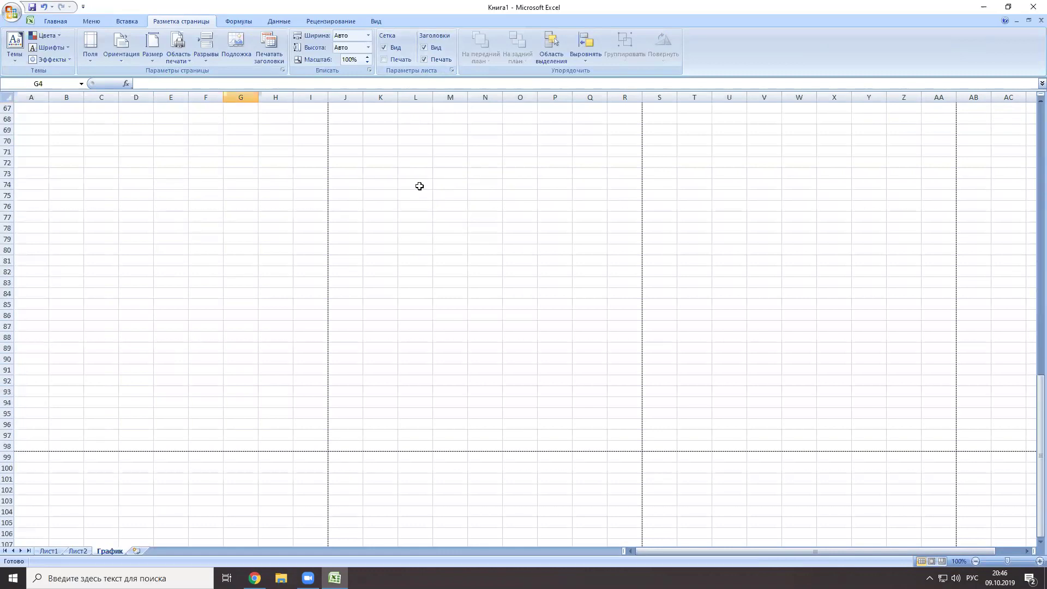
pyautogui.scroll(13, 419, 186)
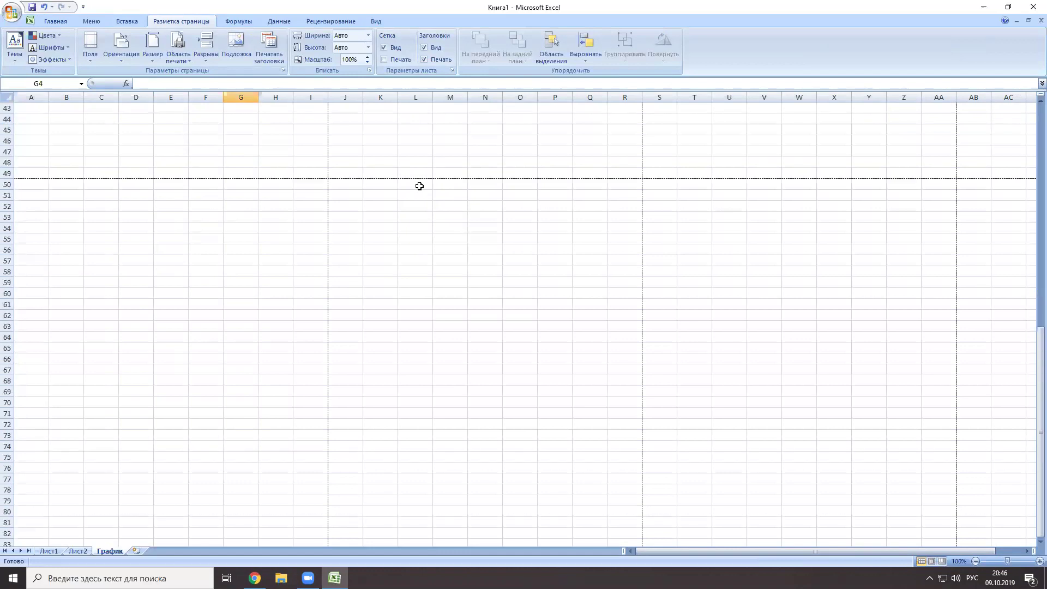
pyautogui.scroll(9, 428, 177)
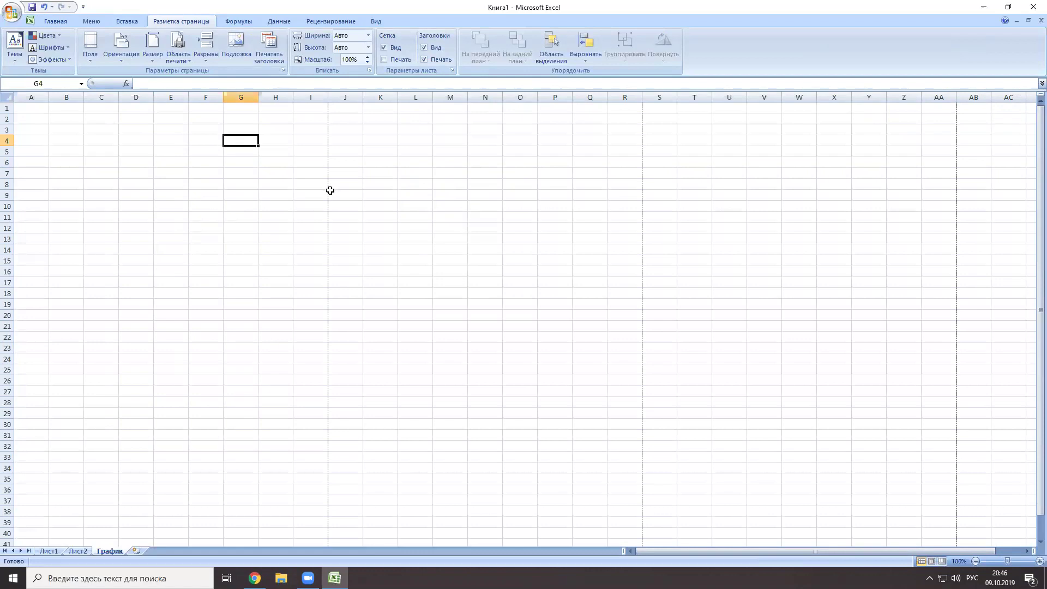
pyautogui.moveTo(300, 185); pyautogui.dragTo(357, 287)
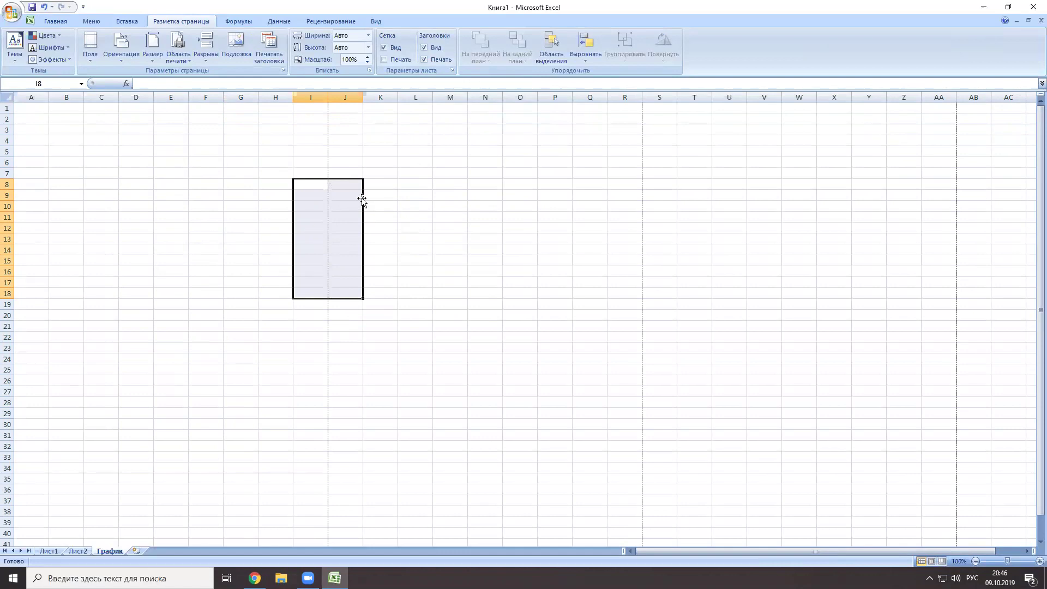
pyautogui.click(391, 242)
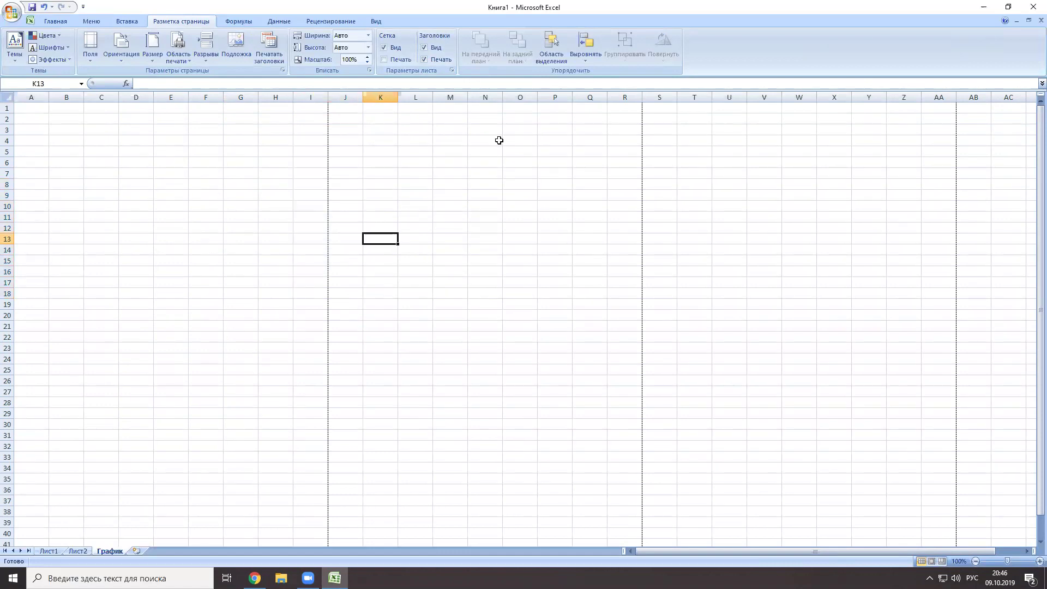
# Set the page orientation to landscape and the paper size to A4.
pyautogui.click(120, 57)
pyautogui.click(125, 108)
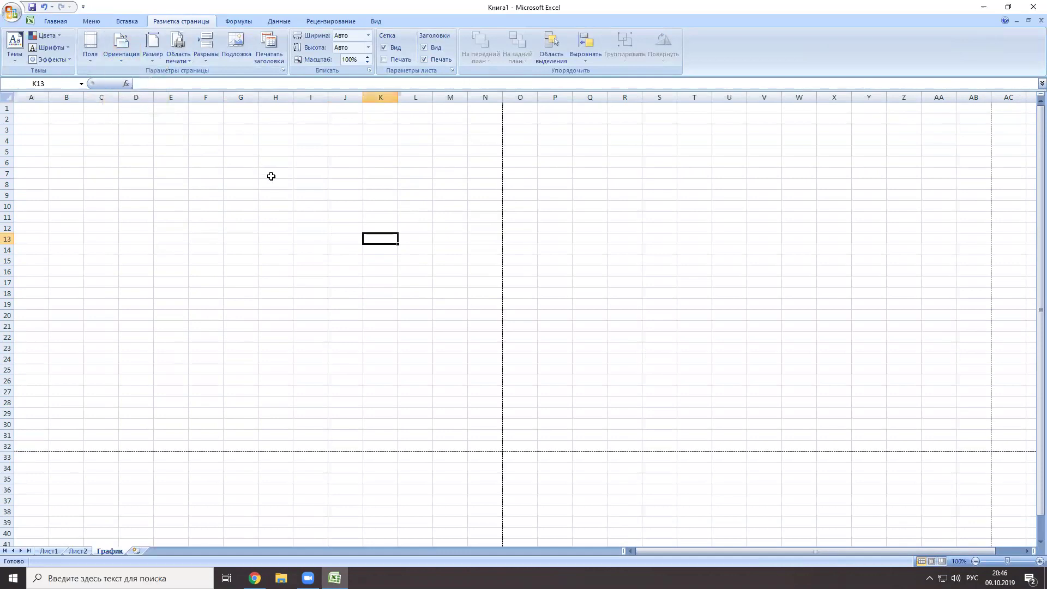
pyautogui.scroll(-4, 451, 197)
pyautogui.scroll(2, 451, 196)
pyautogui.scroll(-2, 451, 197)
pyautogui.scroll(4, 451, 197)
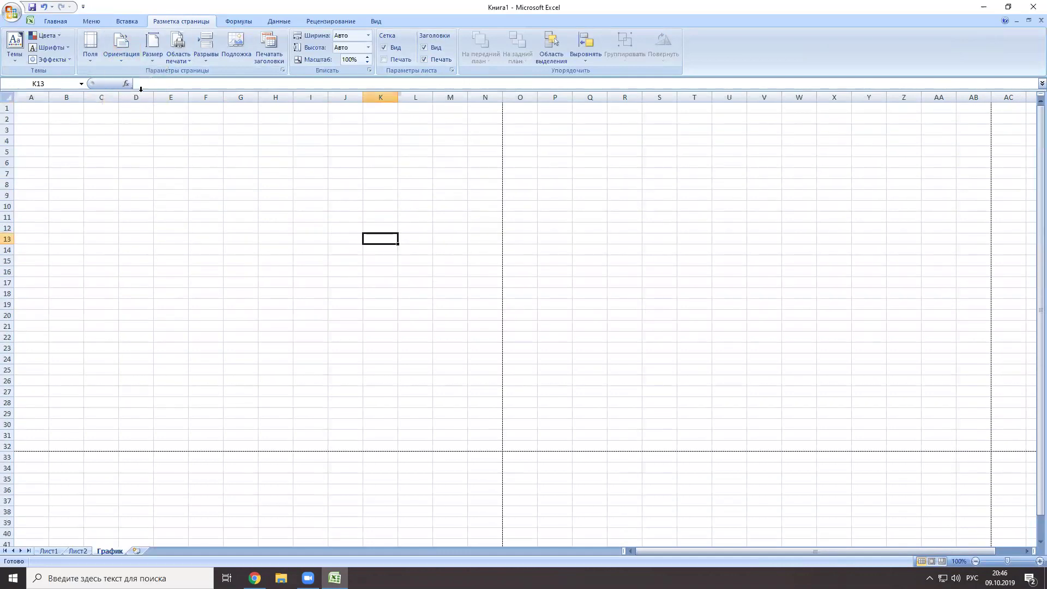
pyautogui.click(153, 56)
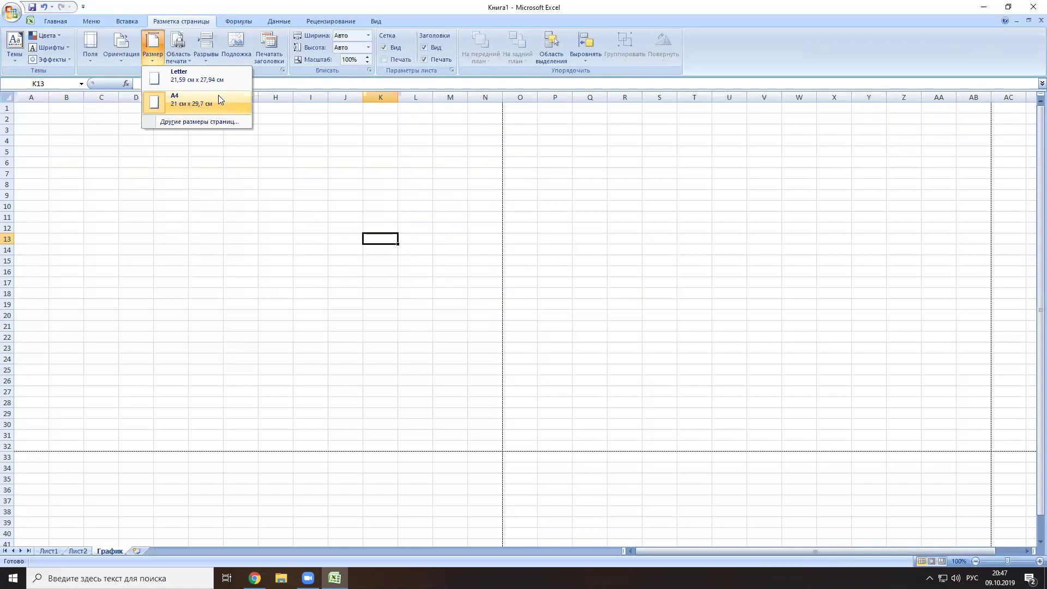
pyautogui.click(202, 104)
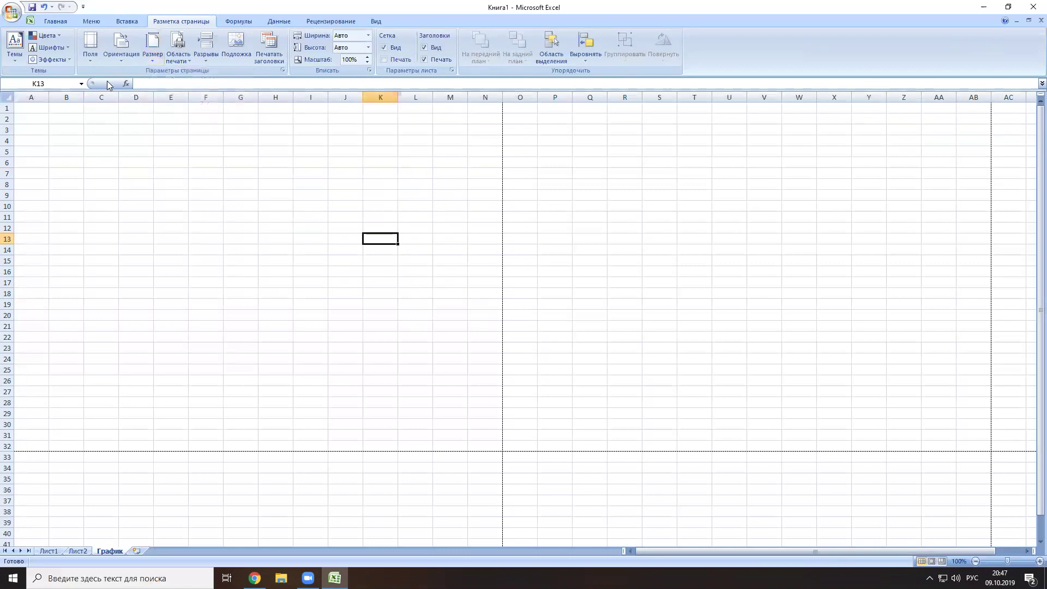
# Review the page, margins, header and footer, and sheet settings in the Page Setup dialog.
pyautogui.click(152, 53)
pyautogui.click(177, 124)
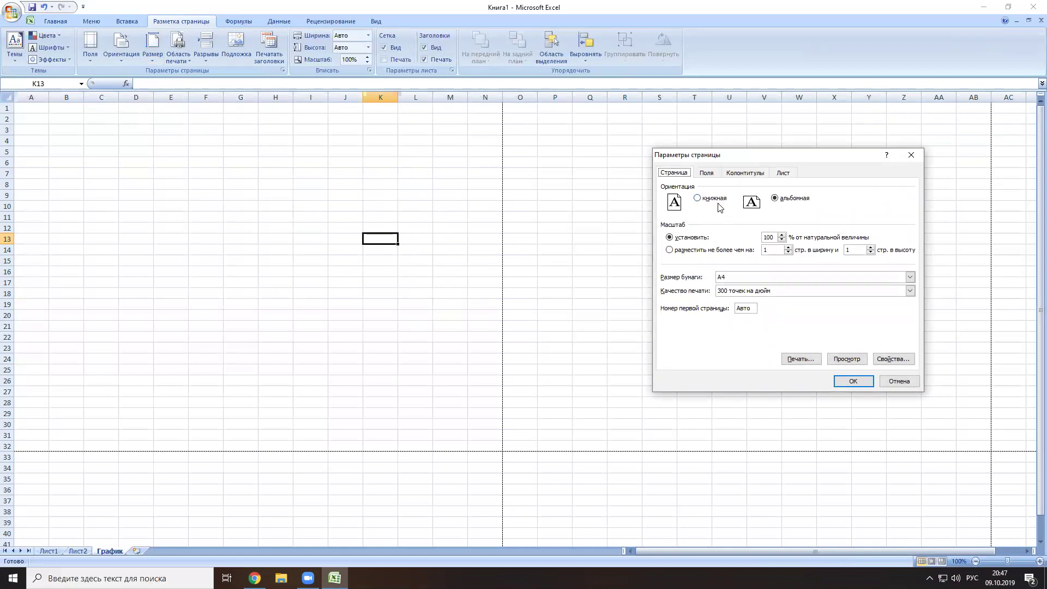
pyautogui.click(796, 277)
pyautogui.click(796, 282)
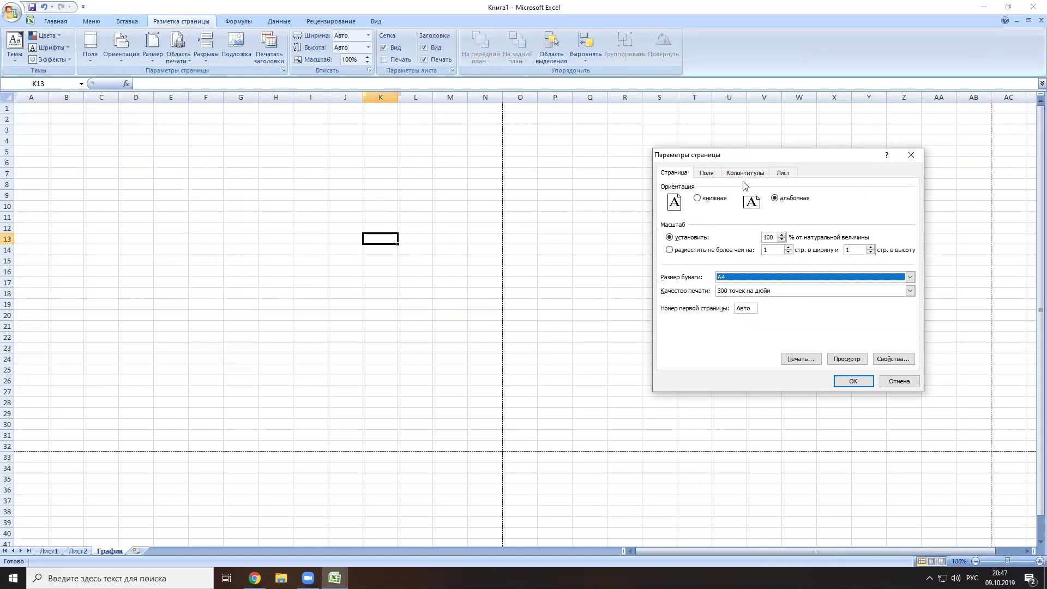
pyautogui.click(704, 175)
pyautogui.click(737, 173)
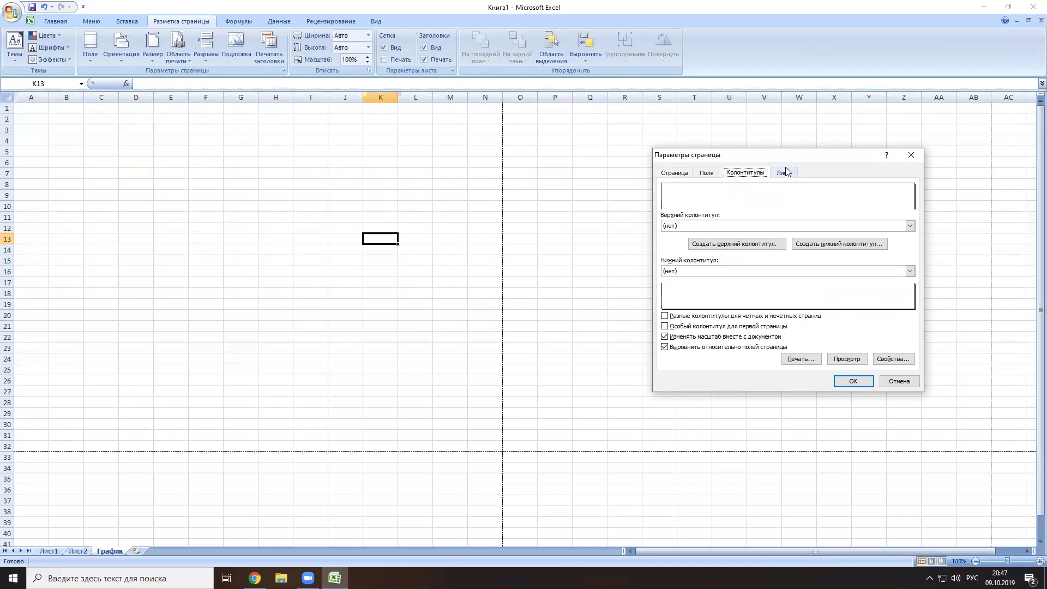
pyautogui.click(786, 173)
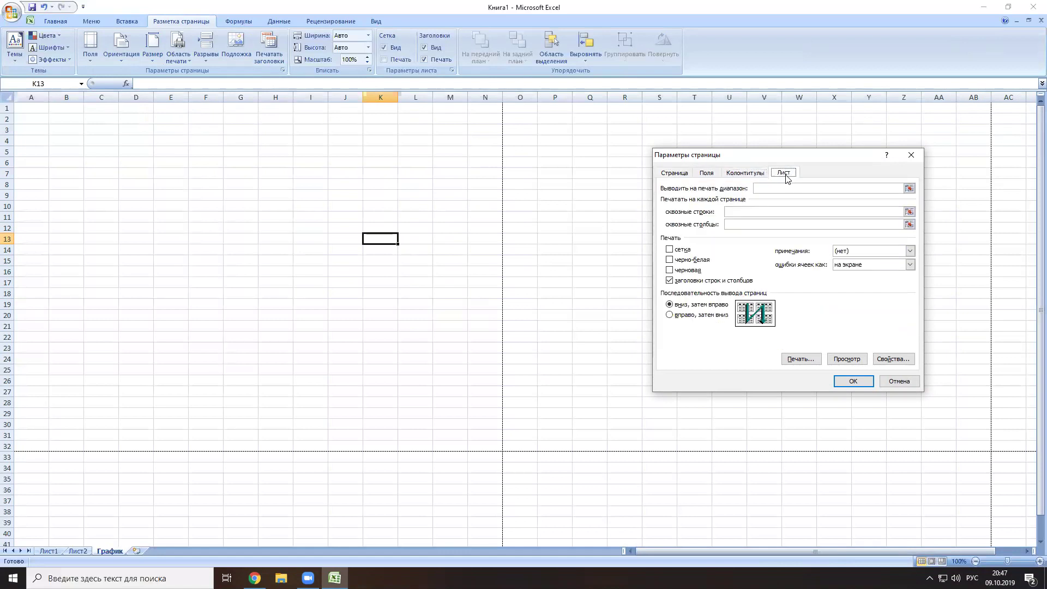
pyautogui.click(909, 155)
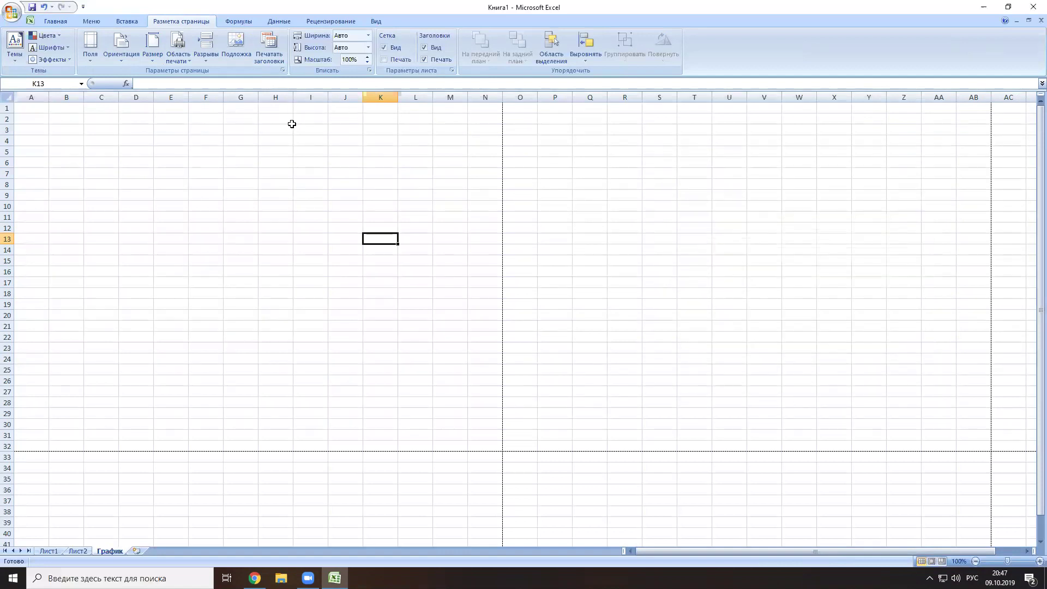
pyautogui.click(184, 58)
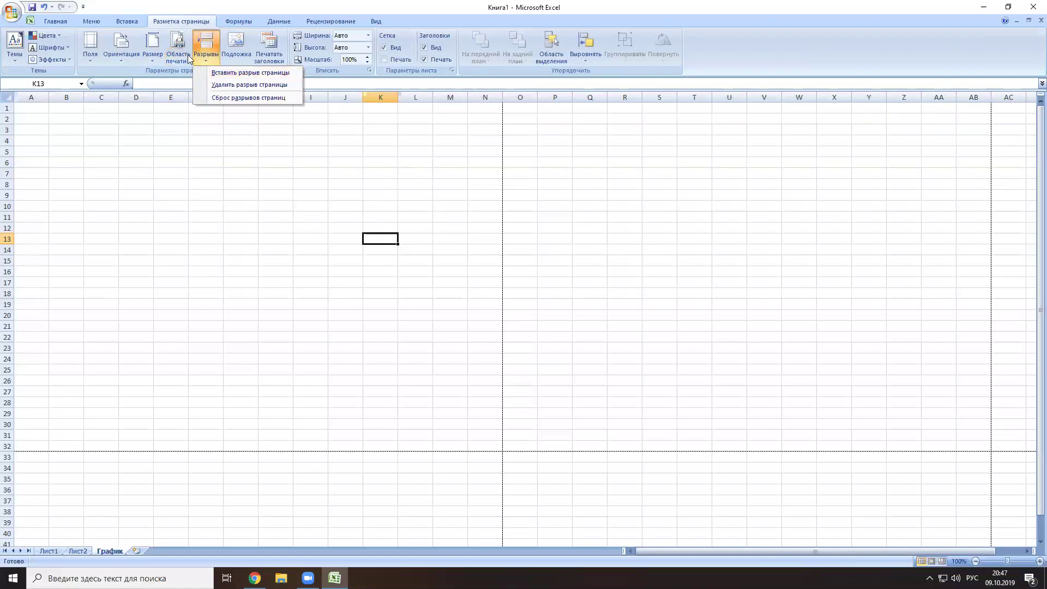
pyautogui.click(174, 48)
pyautogui.click(173, 48)
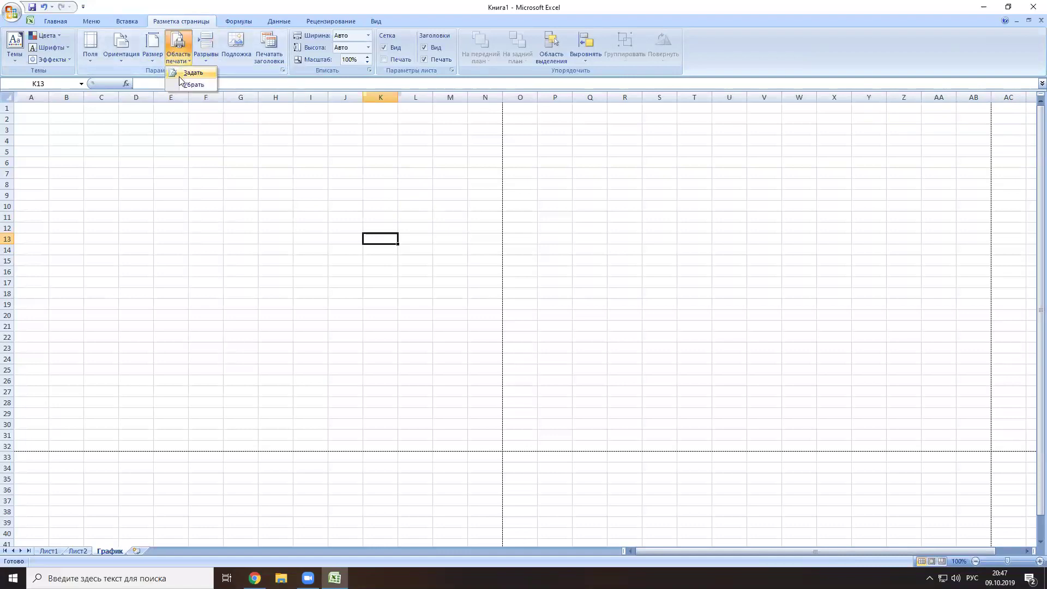
pyautogui.click(179, 76)
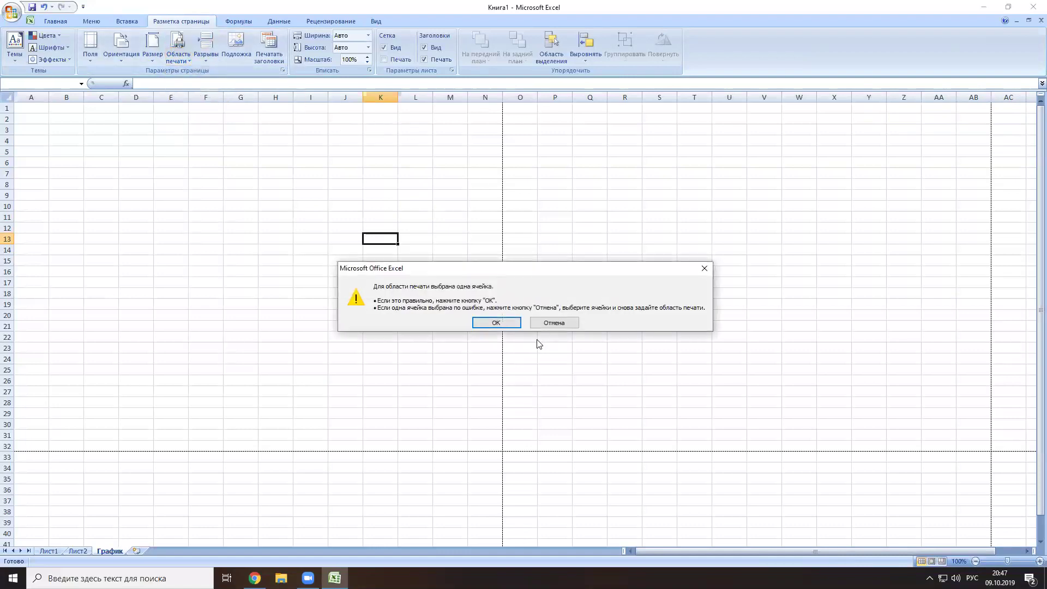
pyautogui.click(550, 325)
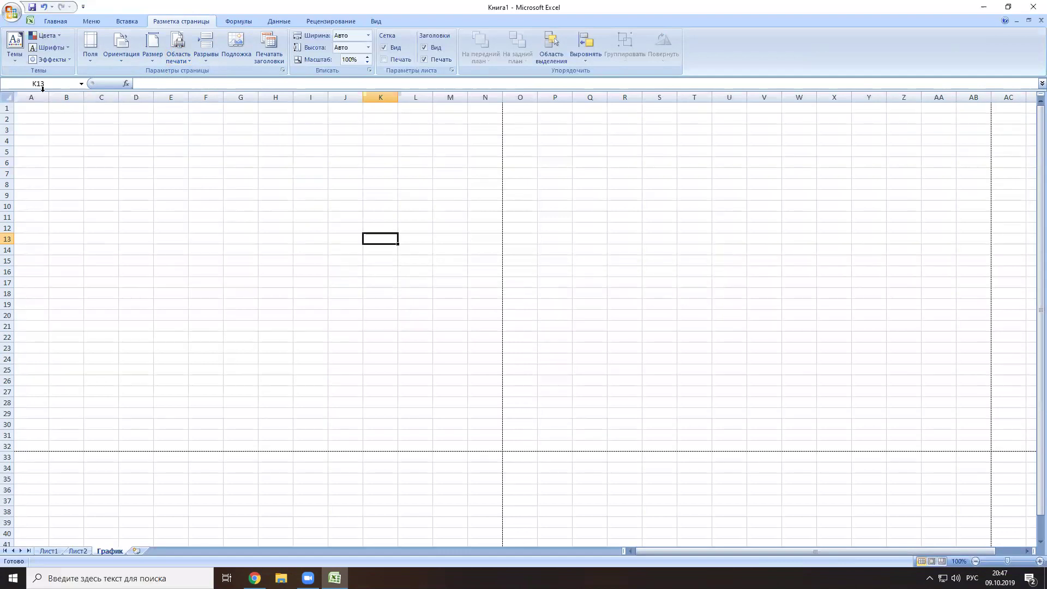
# Set the range B3:M19 as the print area and undo that setting.
pyautogui.moveTo(66, 130); pyautogui.dragTo(446, 291)
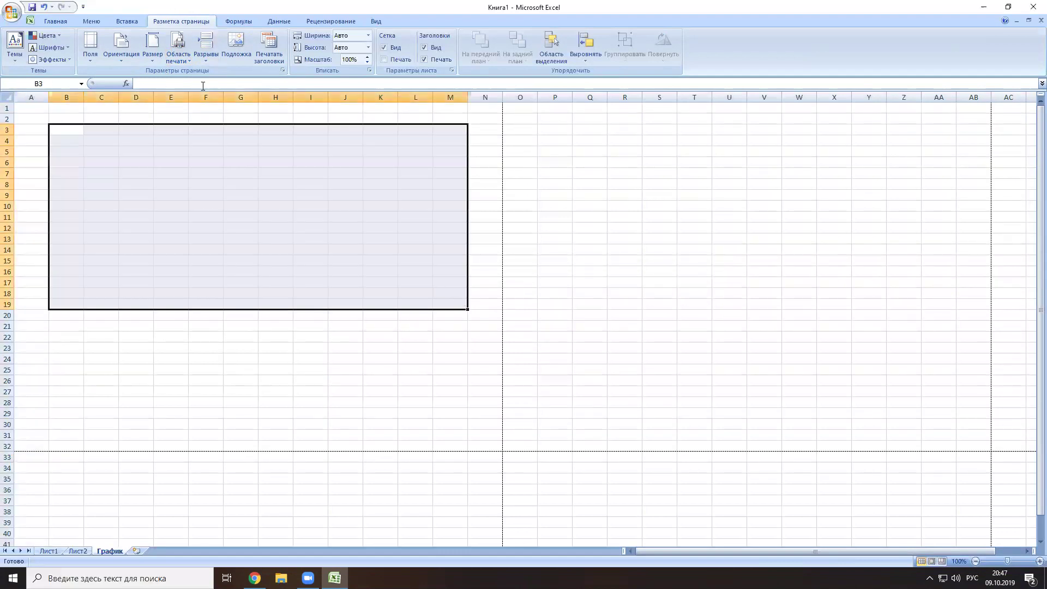
pyautogui.click(177, 52)
pyautogui.click(186, 73)
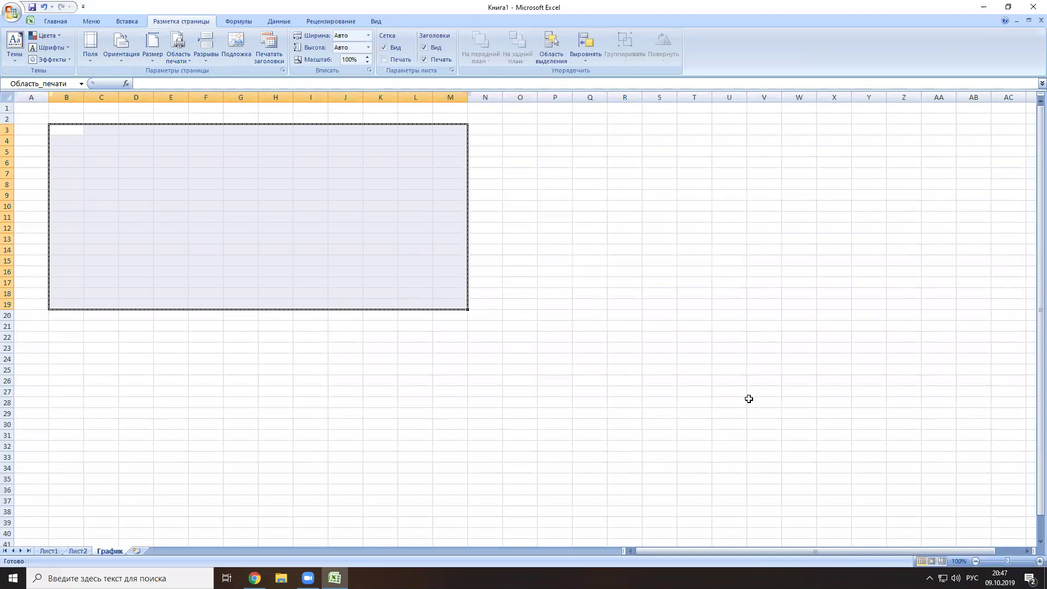
pyautogui.press('Escape')
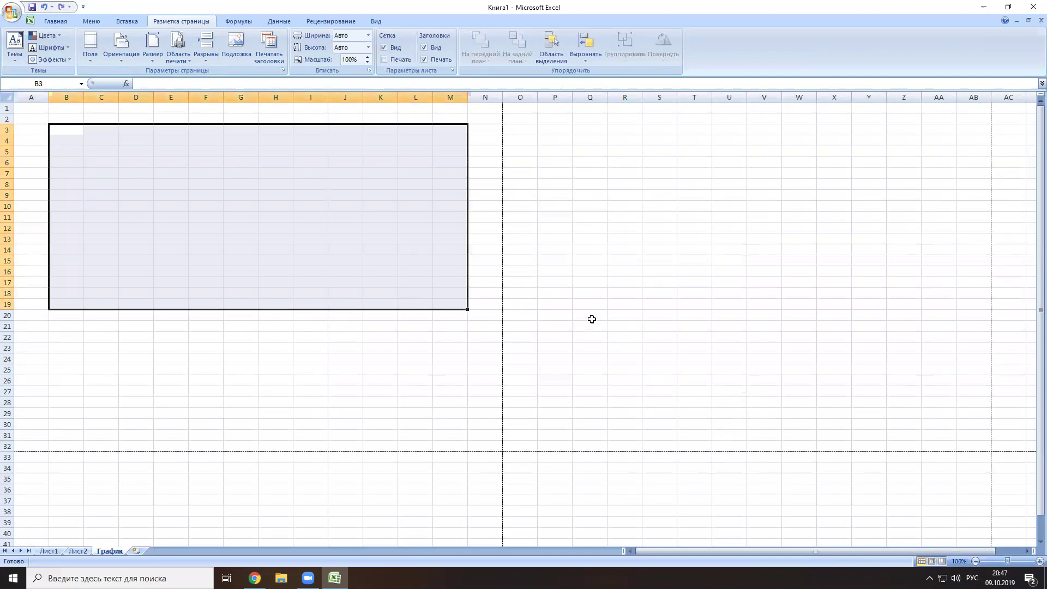
pyautogui.click(372, 170)
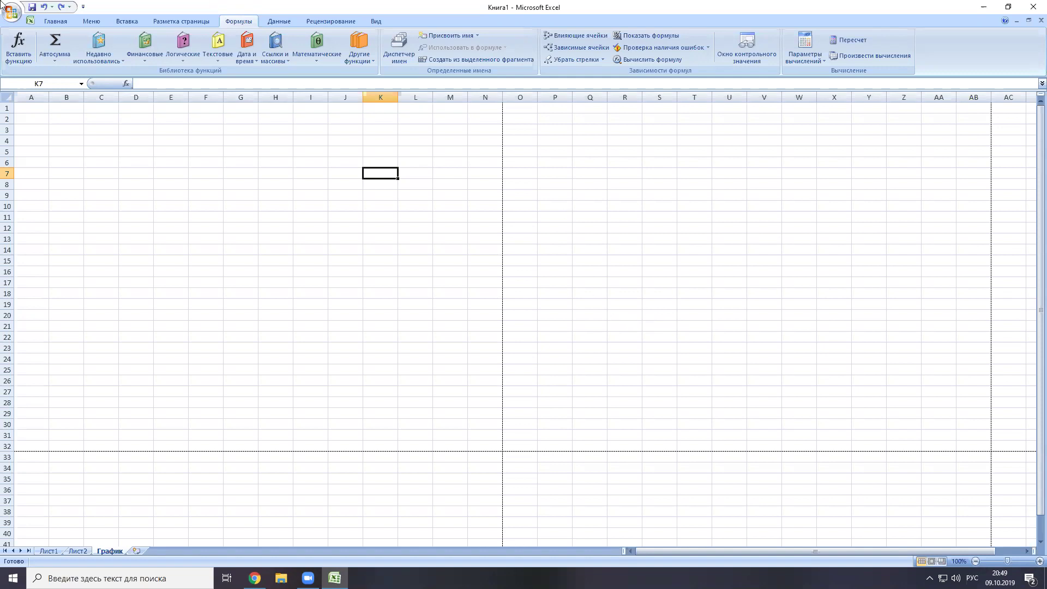
# Browse the available logical, lookup and reference, and math functions in the function library.
pyautogui.click(183, 57)
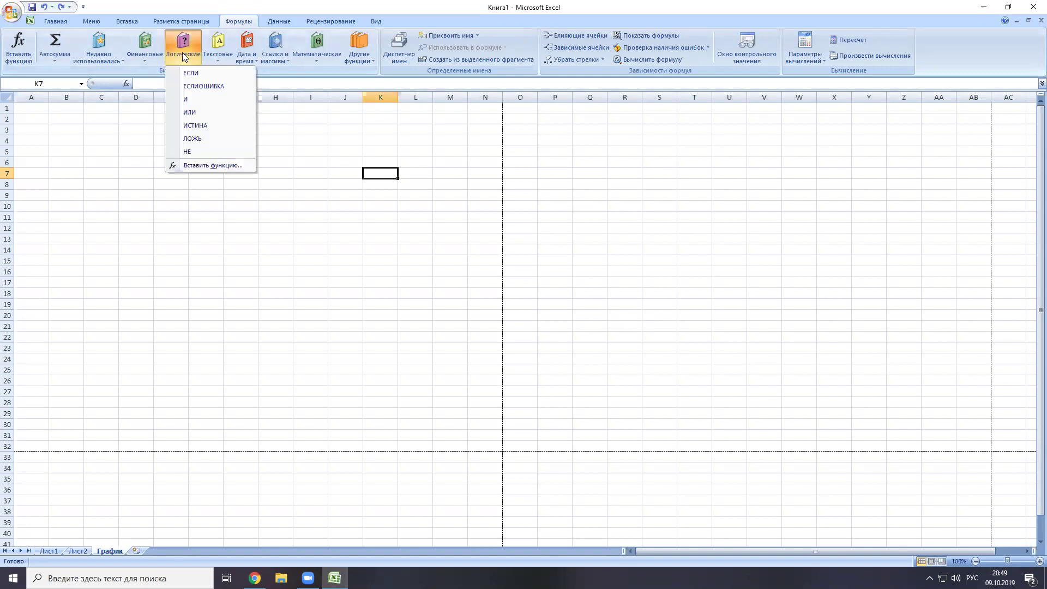
pyautogui.click(284, 42)
pyautogui.click(275, 51)
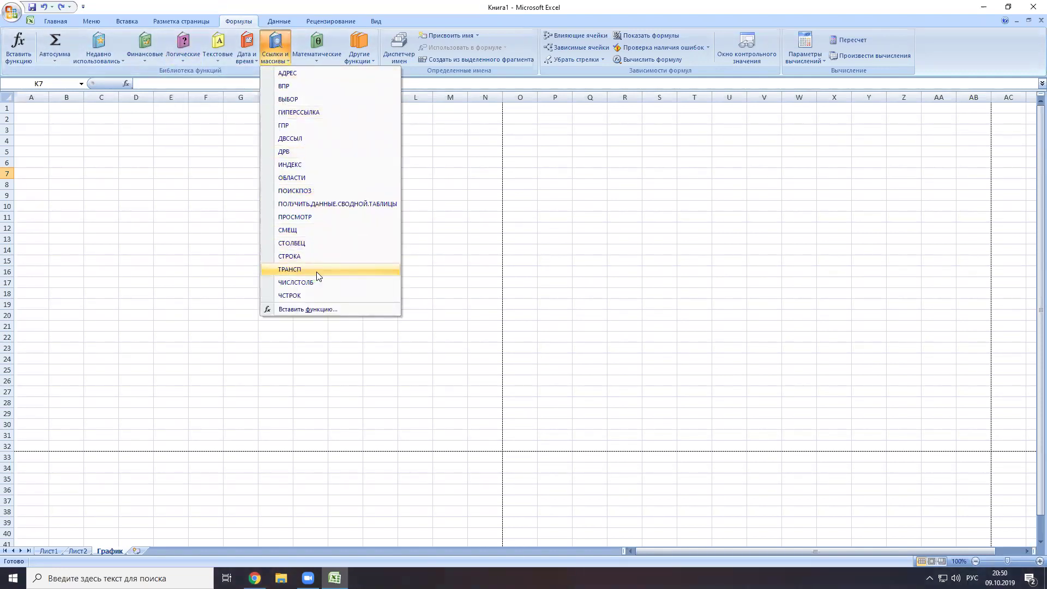
pyautogui.click(316, 47)
pyautogui.click(316, 46)
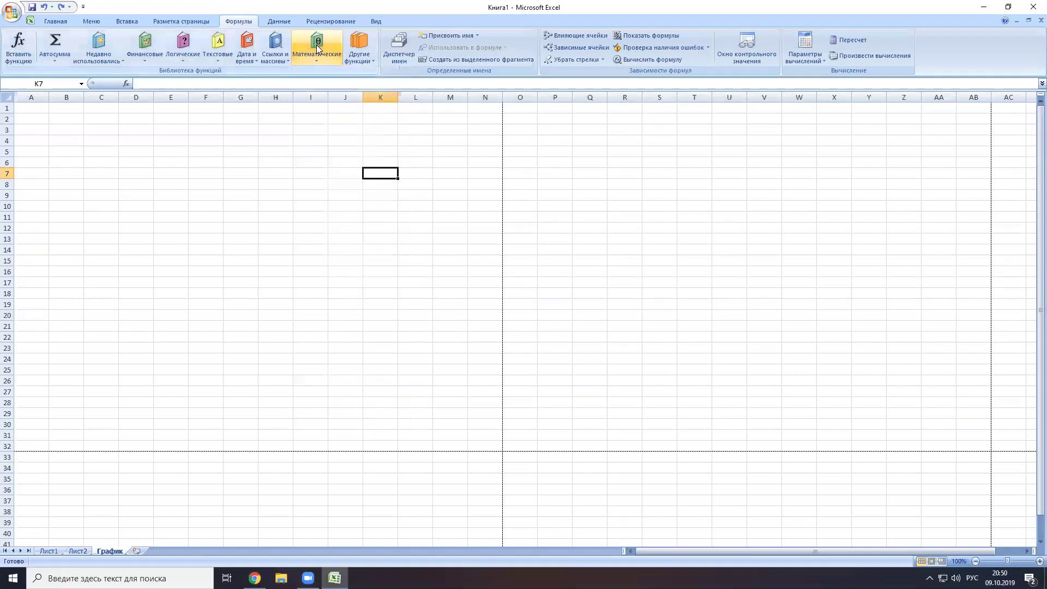
pyautogui.click(316, 47)
pyautogui.moveTo(391, 130); pyautogui.dragTo(412, 121)
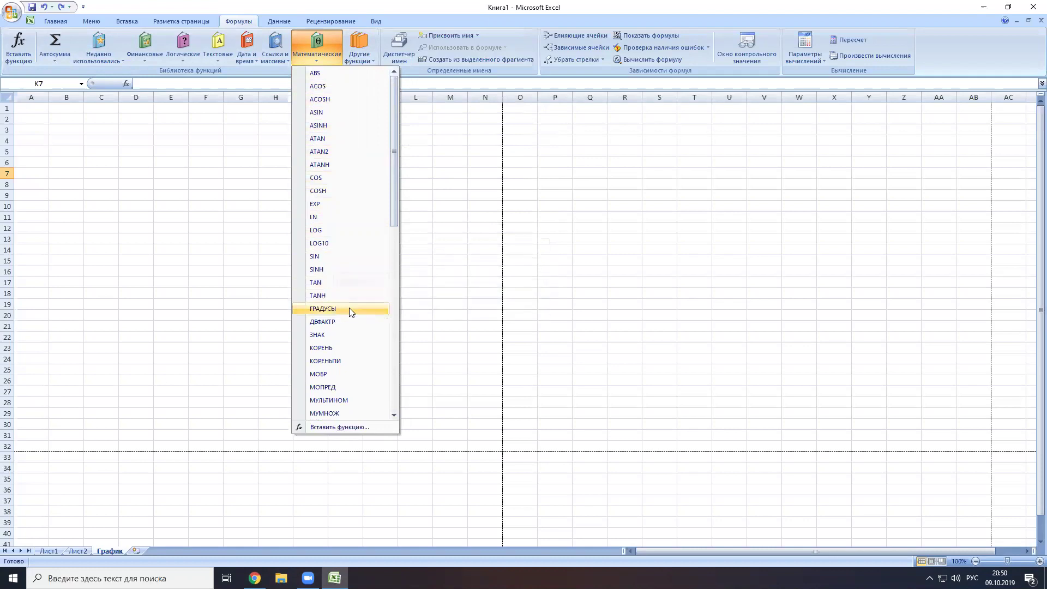
pyautogui.scroll(-3, 348, 322)
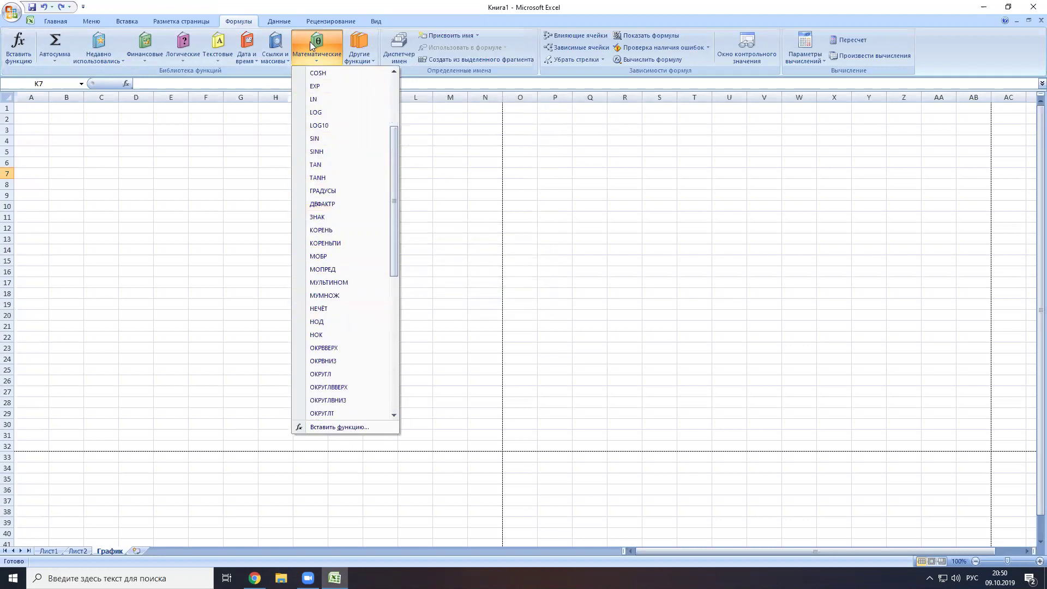
# Look through the list of math functions in the function library.
pyautogui.scroll(-3, 310, 41)
pyautogui.click(406, 7)
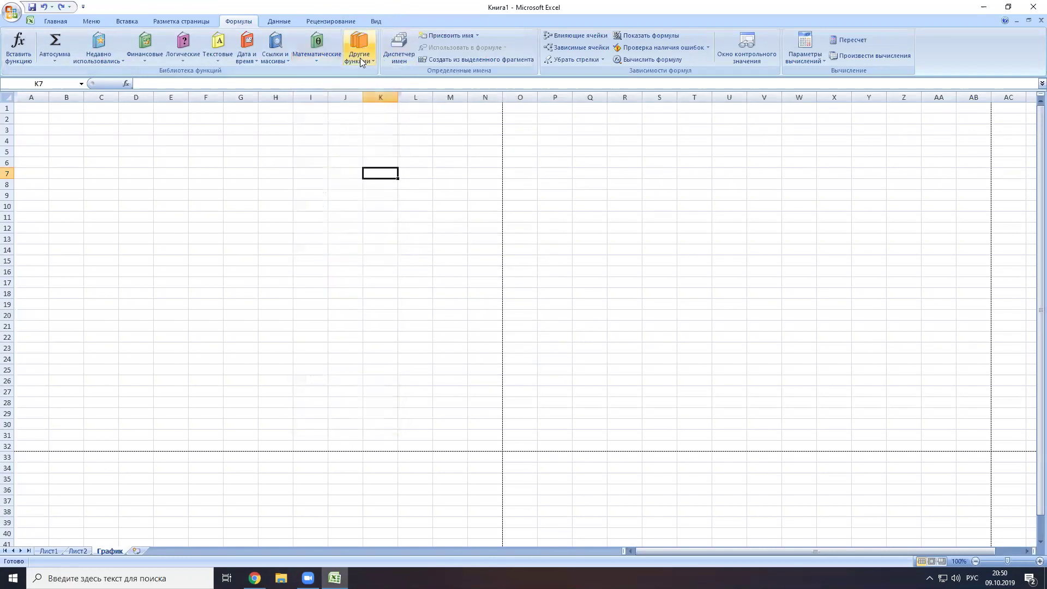
pyautogui.click(300, 47)
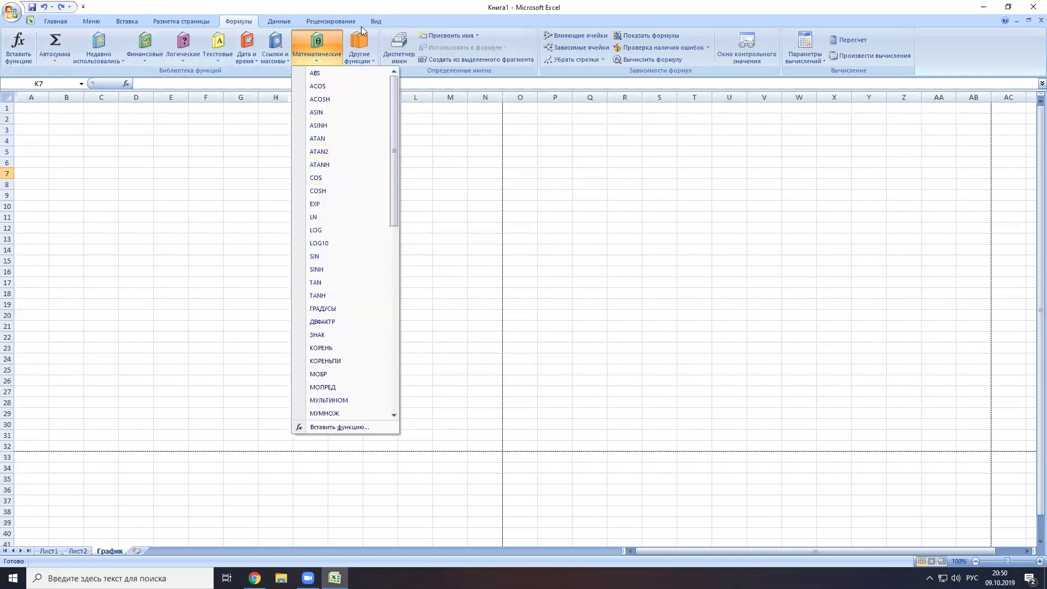
pyautogui.click(432, 12)
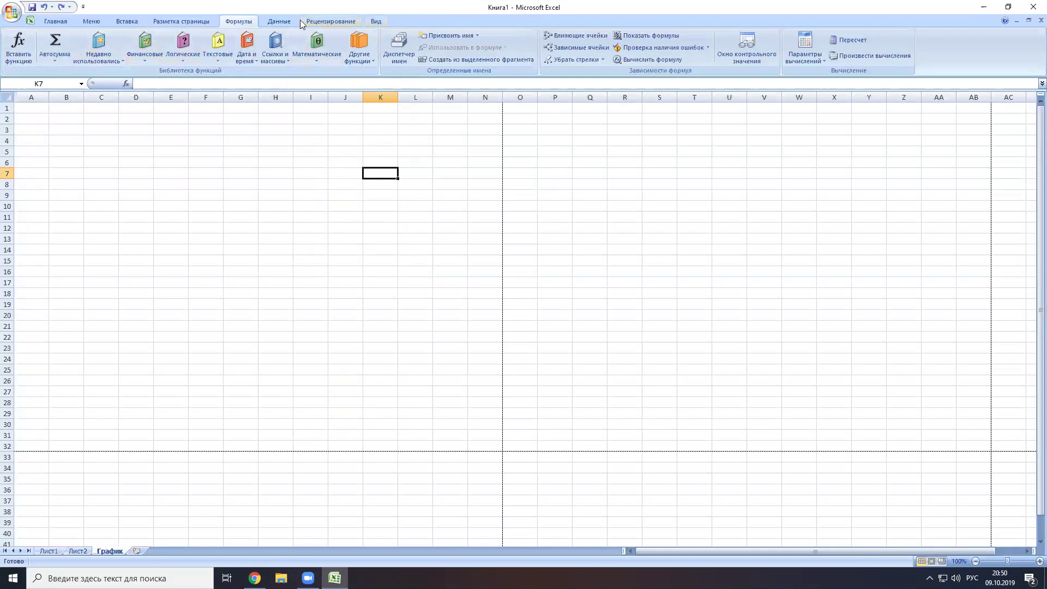
# Review the available data, reviewing and view commands, and return to the home commands.
pyautogui.click(277, 22)
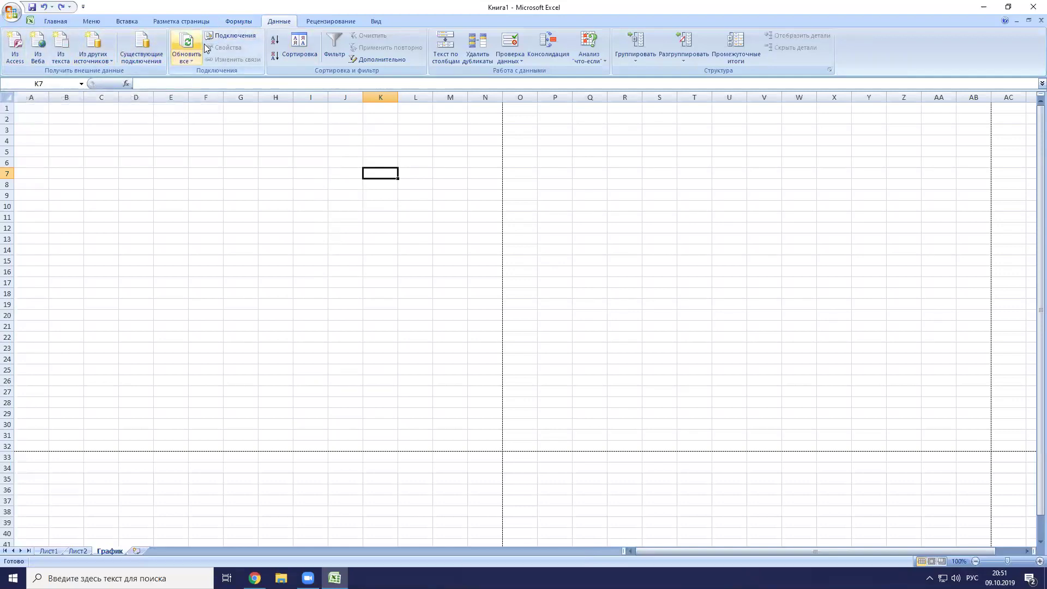
pyautogui.click(336, 22)
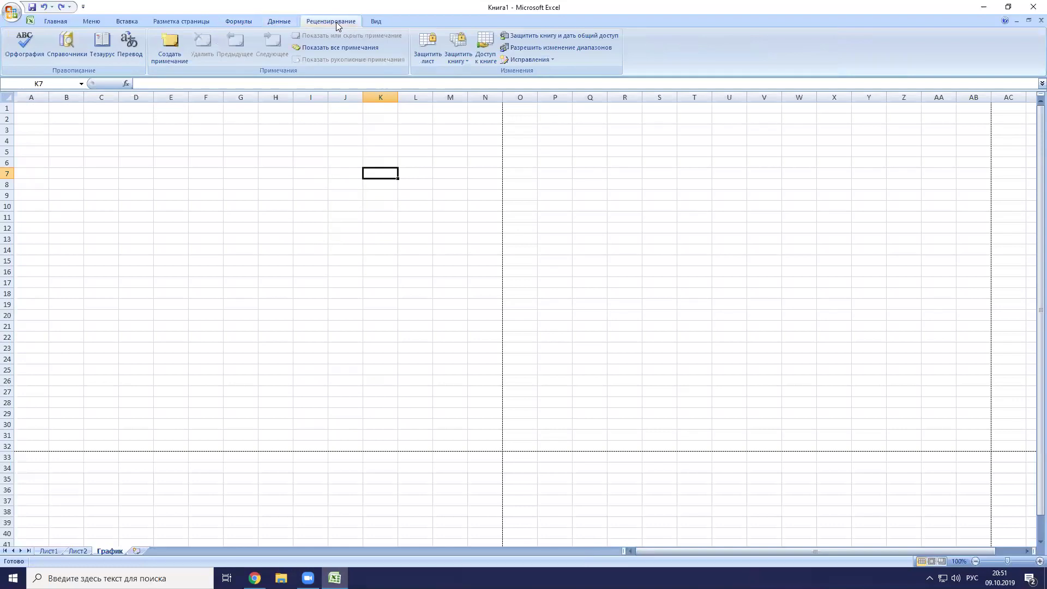
pyautogui.click(266, 23)
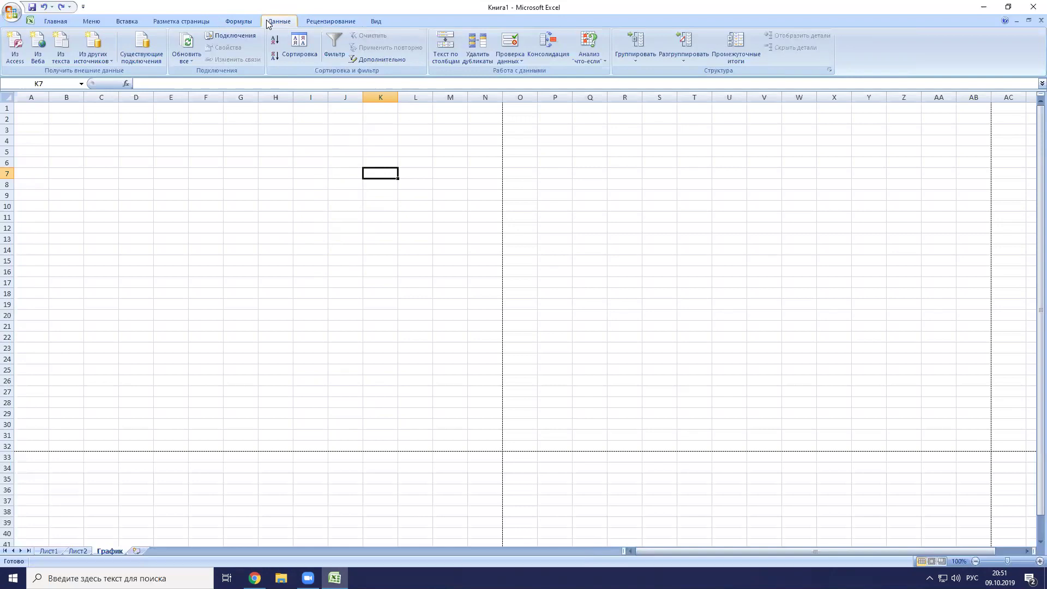
pyautogui.click(344, 22)
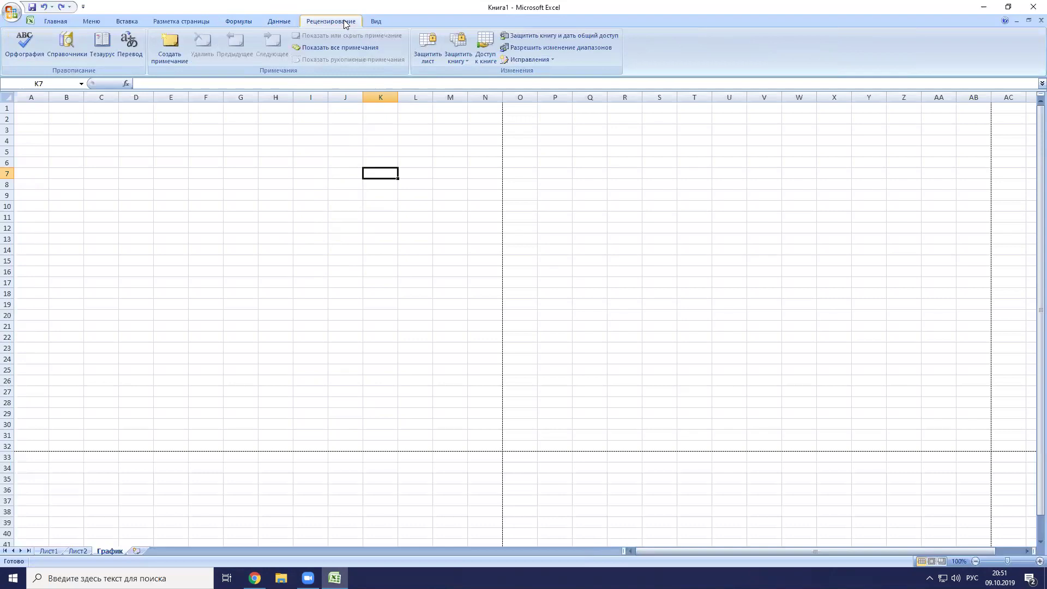
pyautogui.click(375, 22)
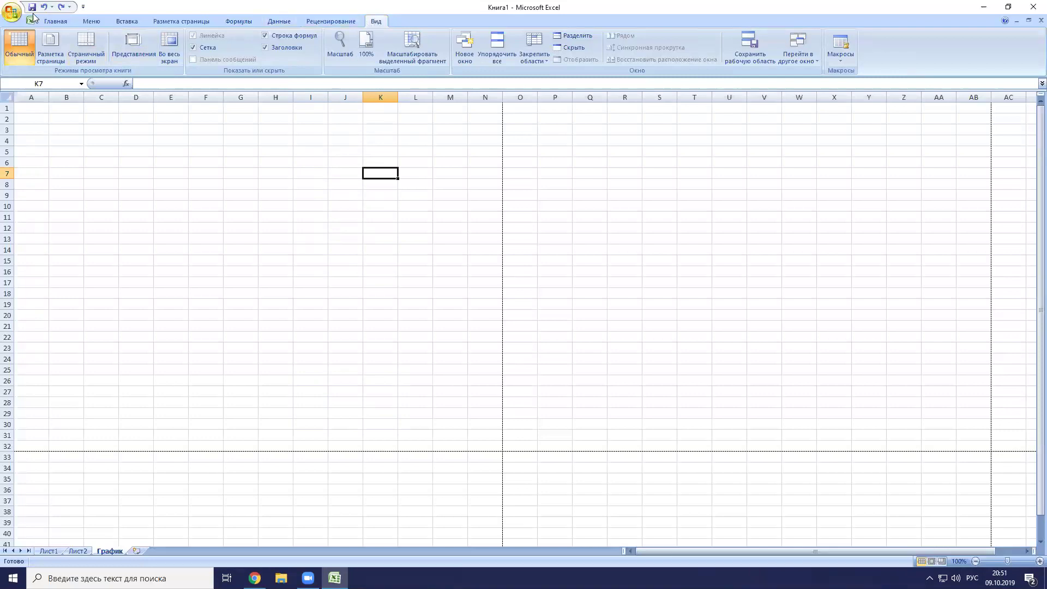
pyautogui.click(51, 21)
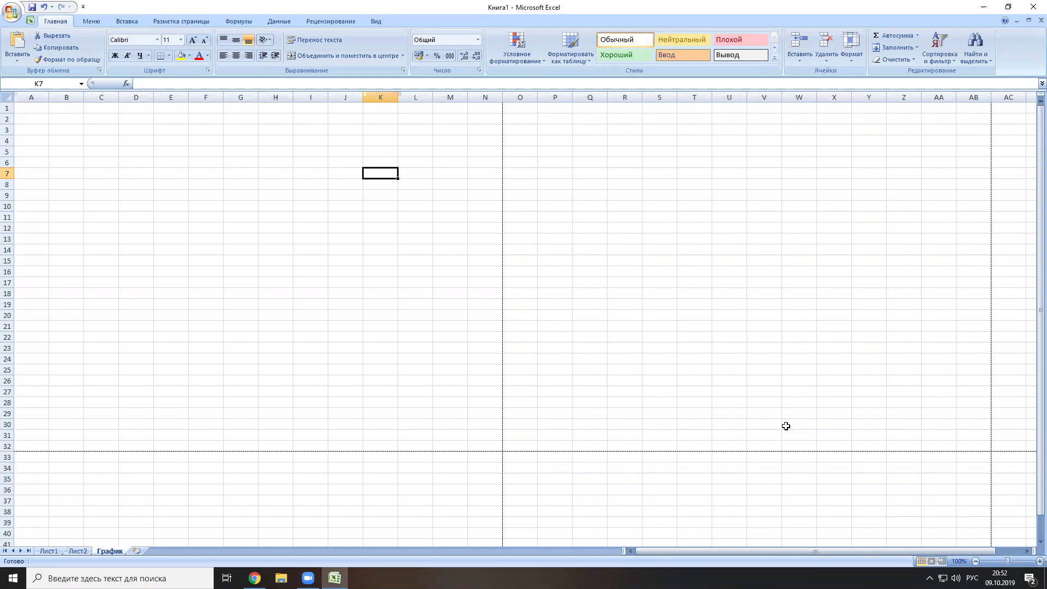
pyautogui.click(41, 107)
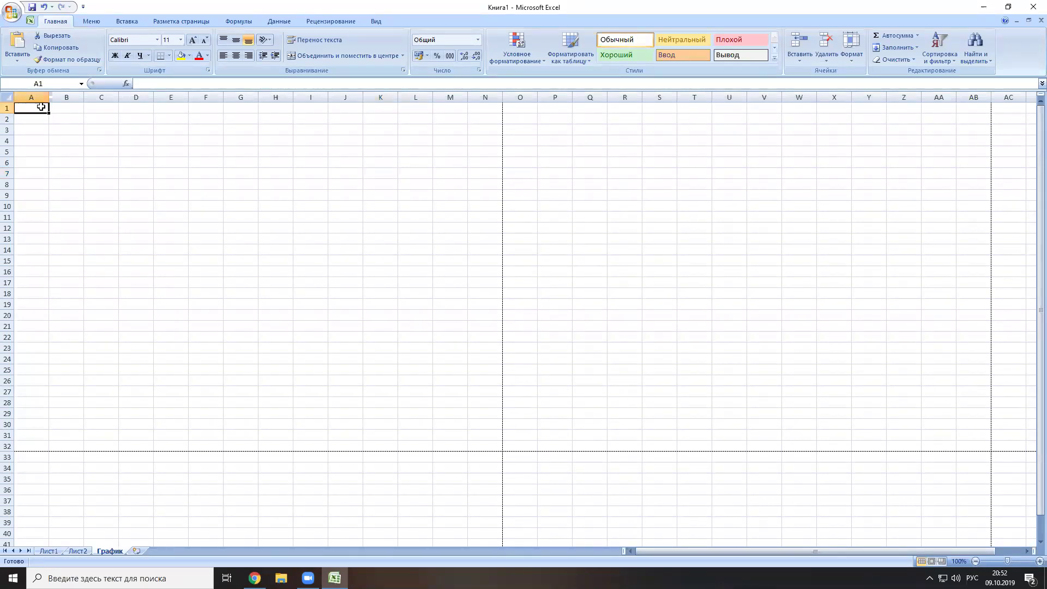
pyautogui.write('Конц')
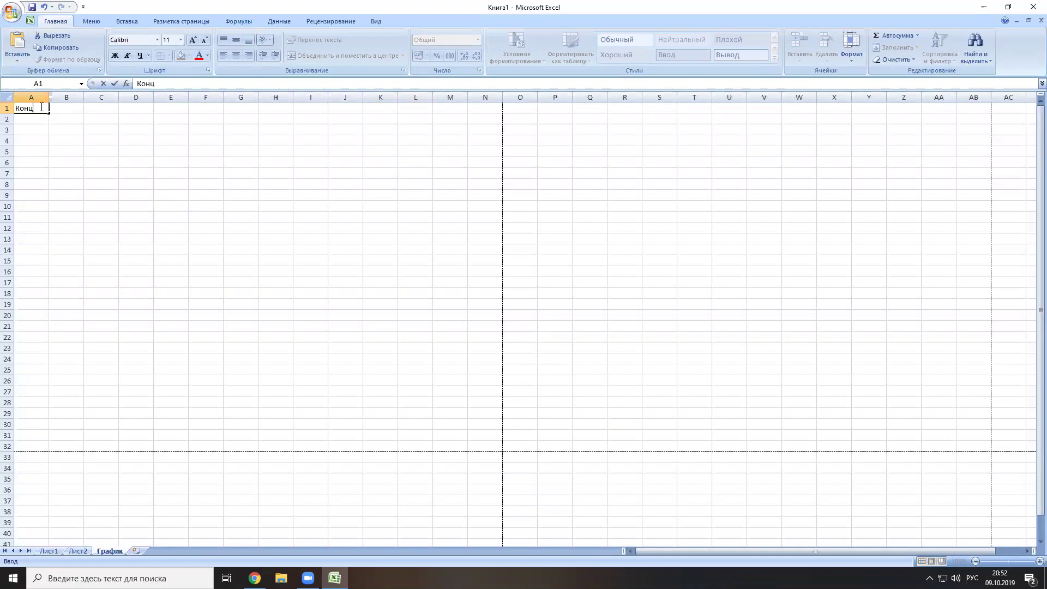
pyautogui.write('елярия')
pyautogui.press('BackSpace')
pyautogui.press('BackSpace')
pyautogui.press('BackSpace')
pyautogui.press('BackSpace')
pyautogui.press('BackSpace')
pyautogui.press('BackSpace')
pyautogui.press('BackSpace')
pyautogui.press('BackSpace')
pyautogui.press('BackSpace')
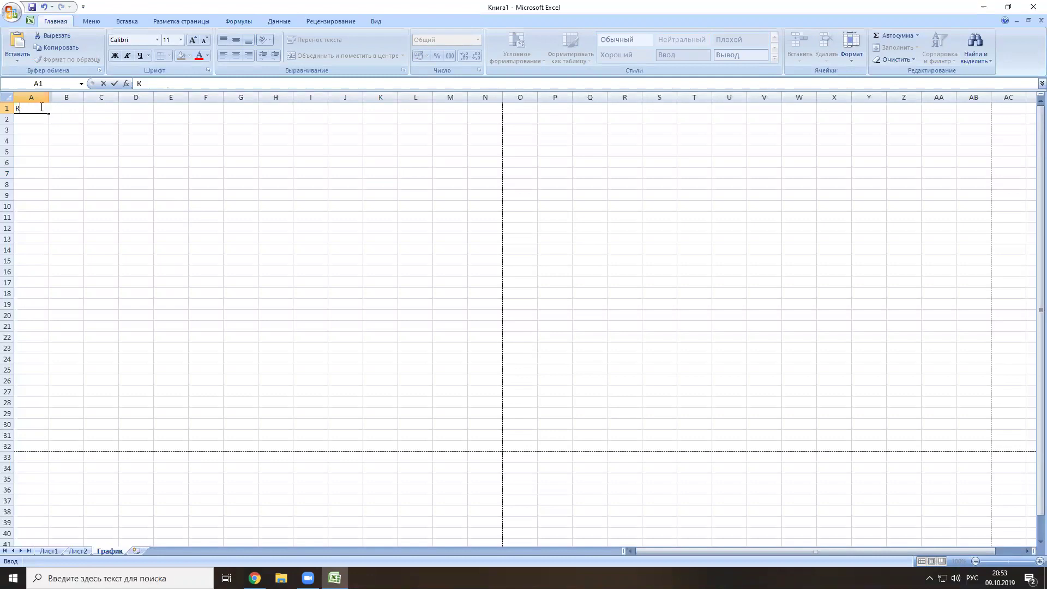
pyautogui.press('BackSpace')
# Enter the title "тетради и ручки" in cell A1 and the column header "н.п." in A2.
pyautogui.write('тетради и ручки')
pyautogui.press('Return')
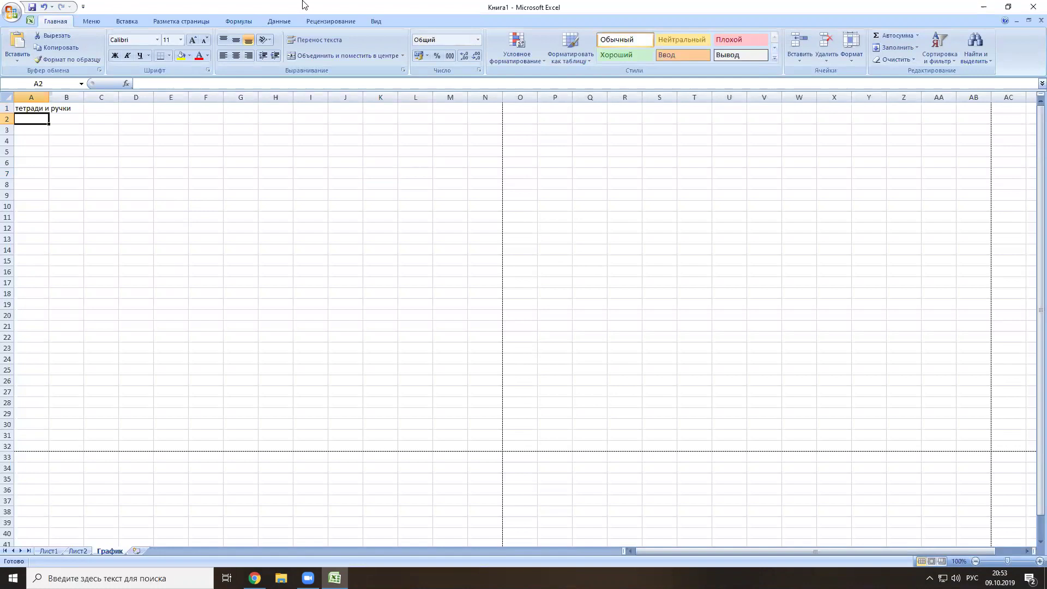
pyautogui.write('н')
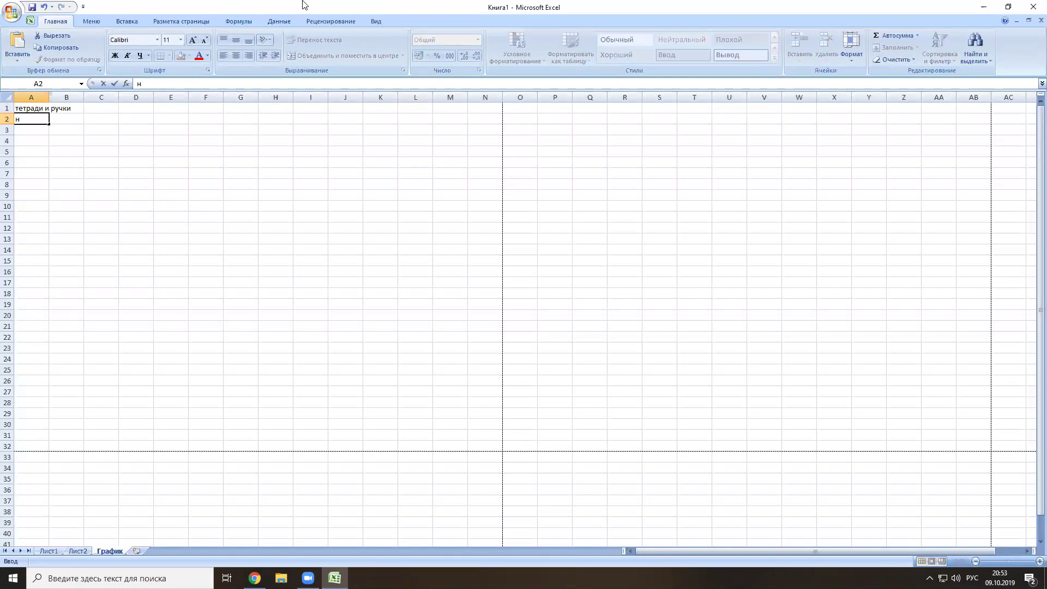
pyautogui.write('.п.')
pyautogui.press('Return')
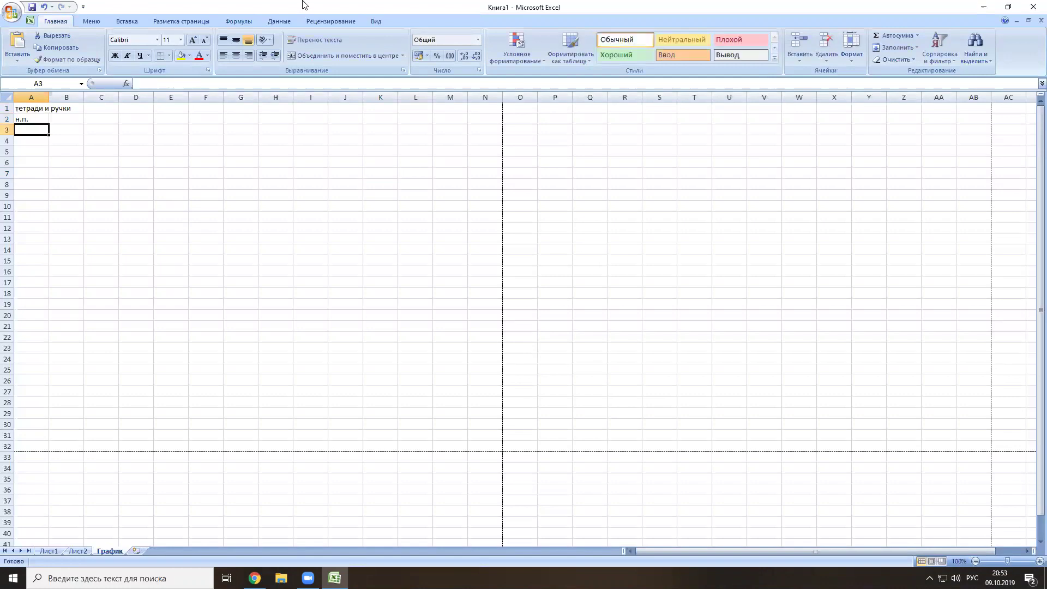
# Number the rows 1, 2 and 3 in cells A3 to A5.
pyautogui.write('1')
pyautogui.press('Return')
pyautogui.write('2')
pyautogui.press('Return')
pyautogui.write('3')
pyautogui.press('Return')
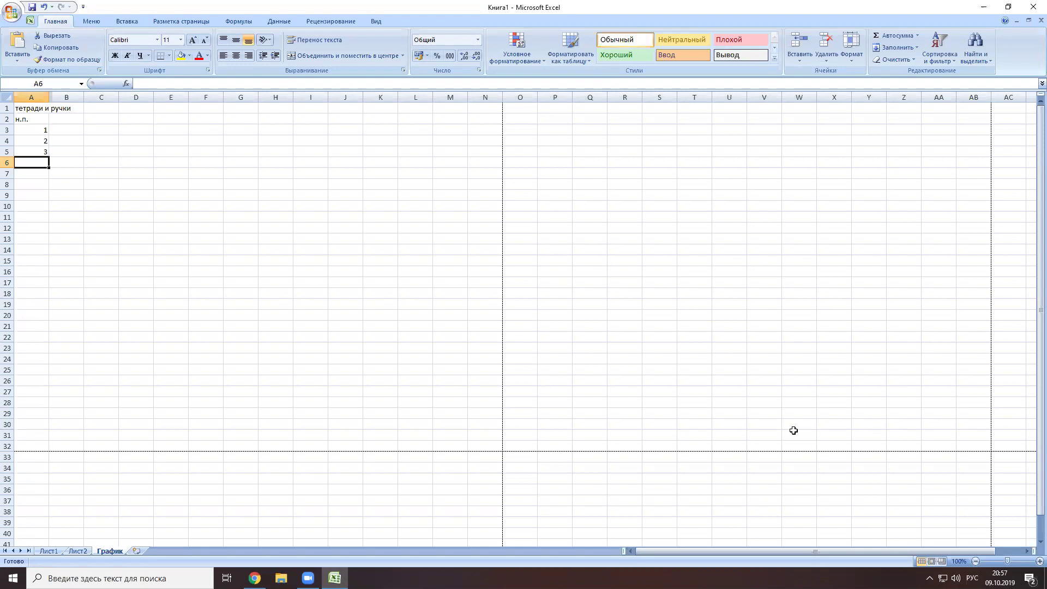
# Enter the column headers "наименование" in cell B2 and "кол-во есть" in C2.
pyautogui.click(72, 118)
pyautogui.write('наиме')
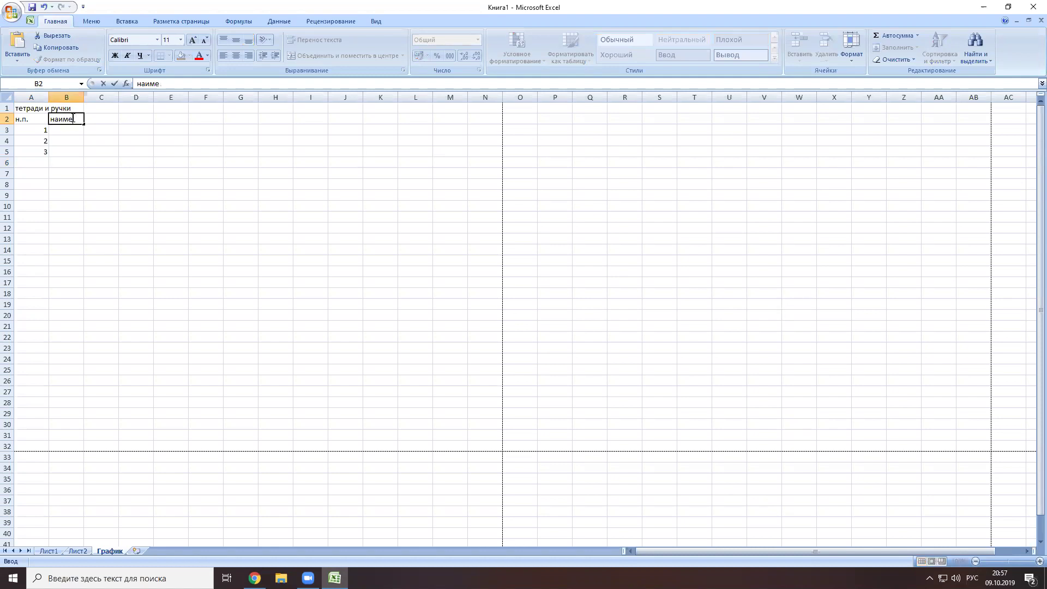
pyautogui.write('тнование')
pyautogui.click(103, 130)
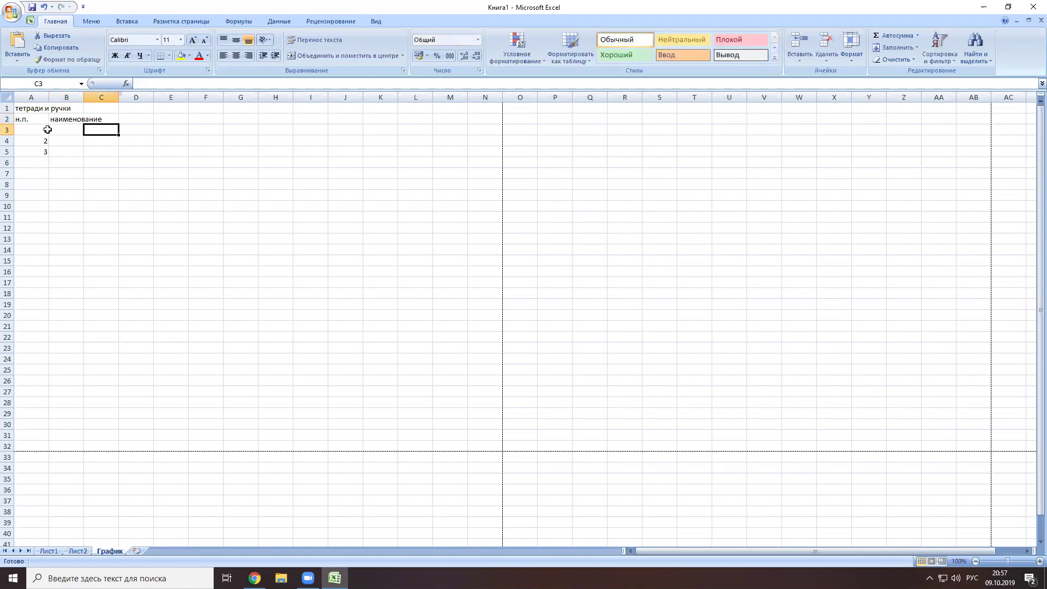
pyautogui.click(104, 118)
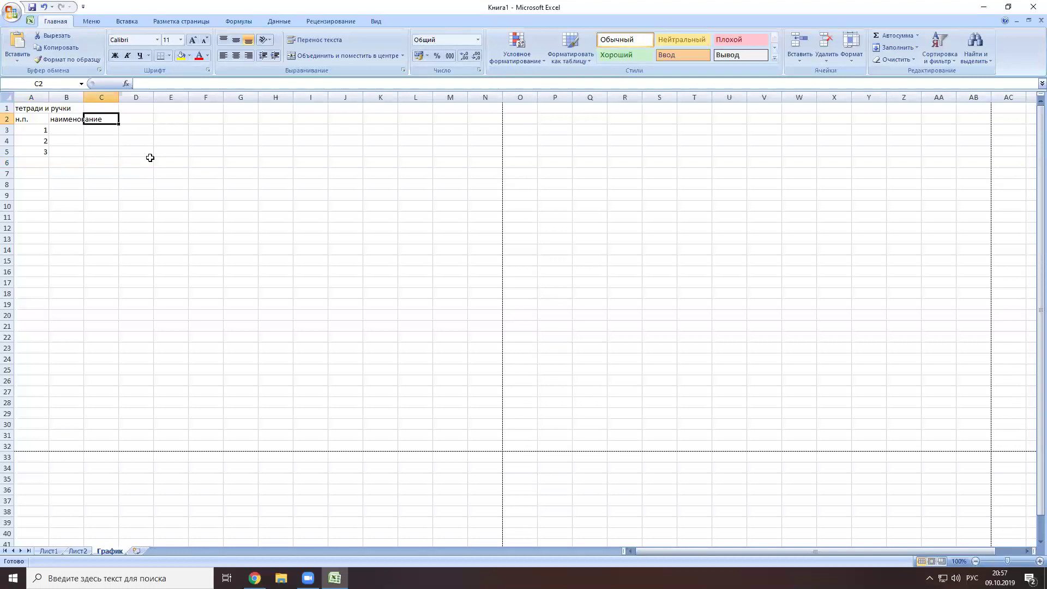
pyautogui.write('кол-')
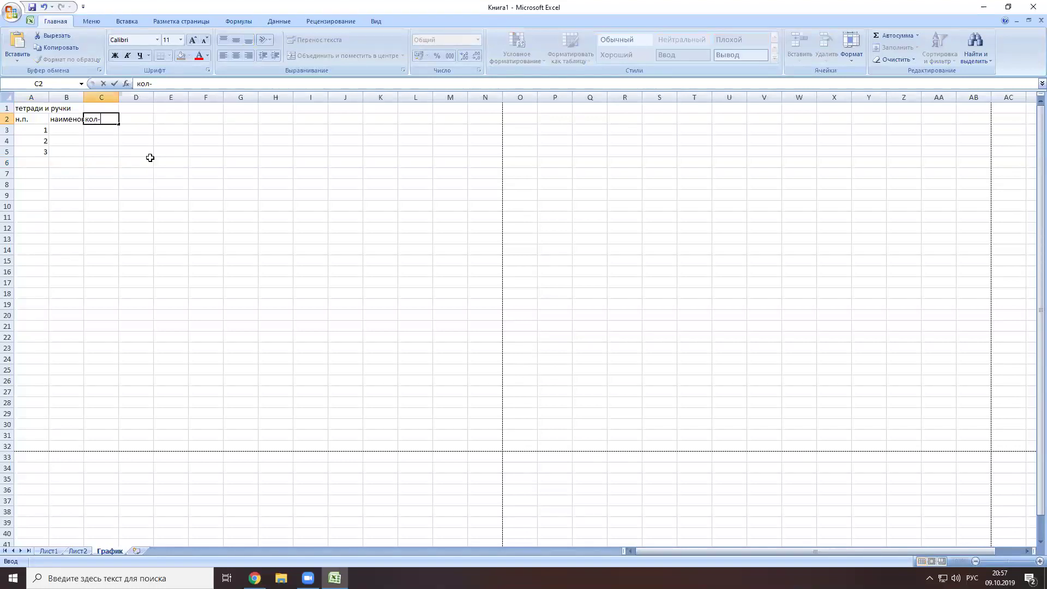
pyautogui.write('во есть')
pyautogui.press('Tab')
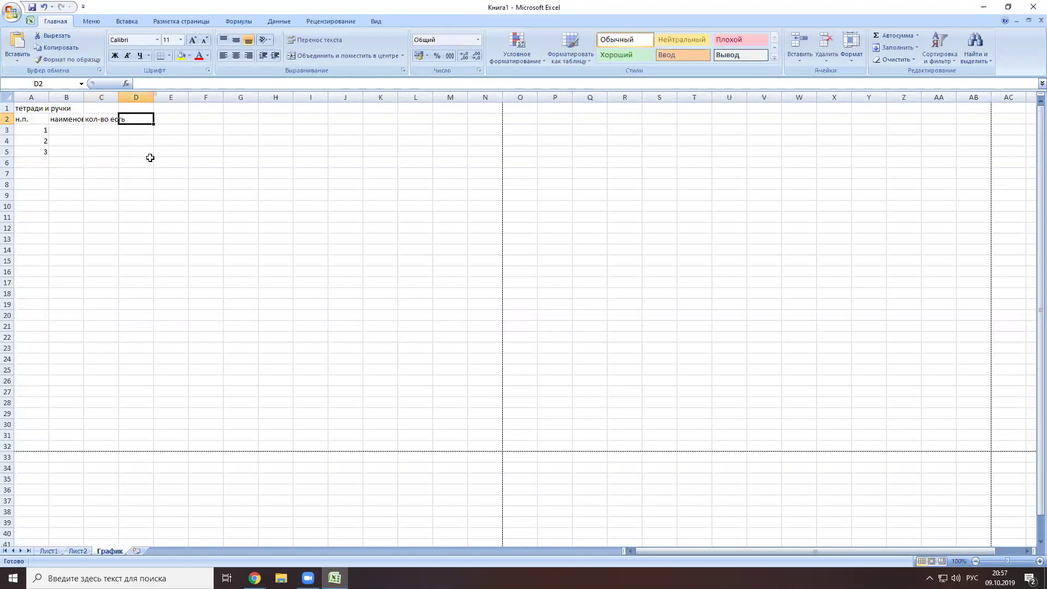
# Enter the column headers "кол-во надо" in cell D2 and "докупить" in E2.
pyautogui.write('к')
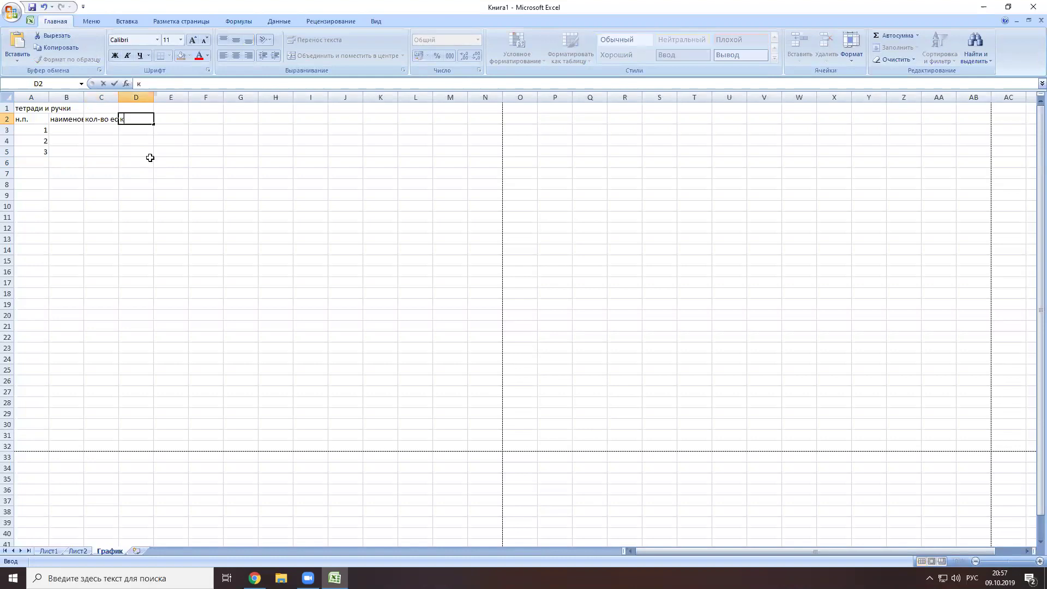
pyautogui.write('ол-во надо')
pyautogui.press('Tab')
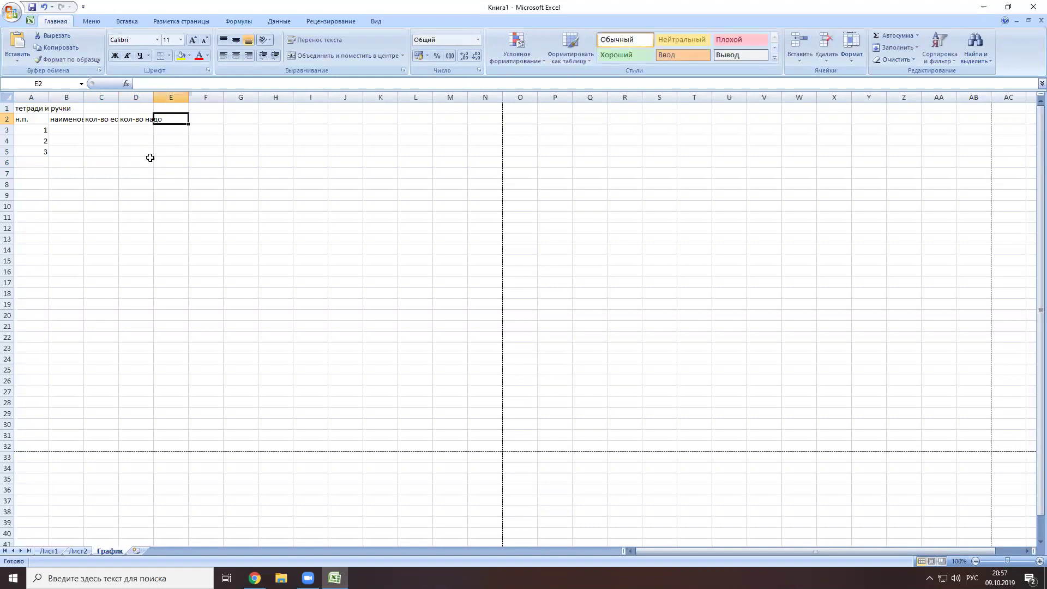
pyautogui.write('д')
pyautogui.write('пить')
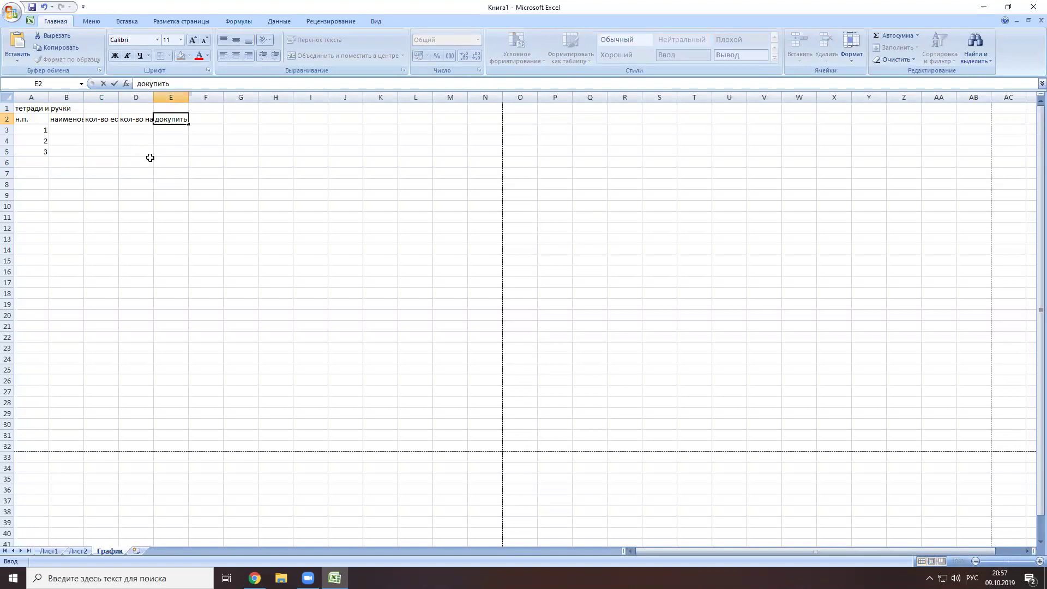
pyautogui.press('Return')
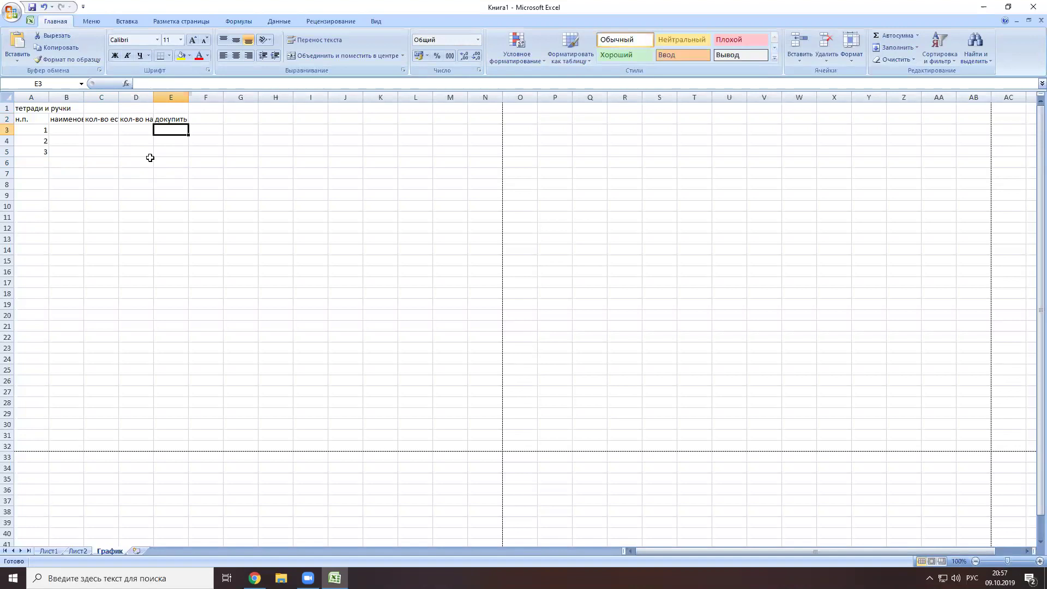
# Widen columns B, C and D to fit their headers, and narrow column A.
pyautogui.press('Left')
pyautogui.press('Left')
pyautogui.press('Left')
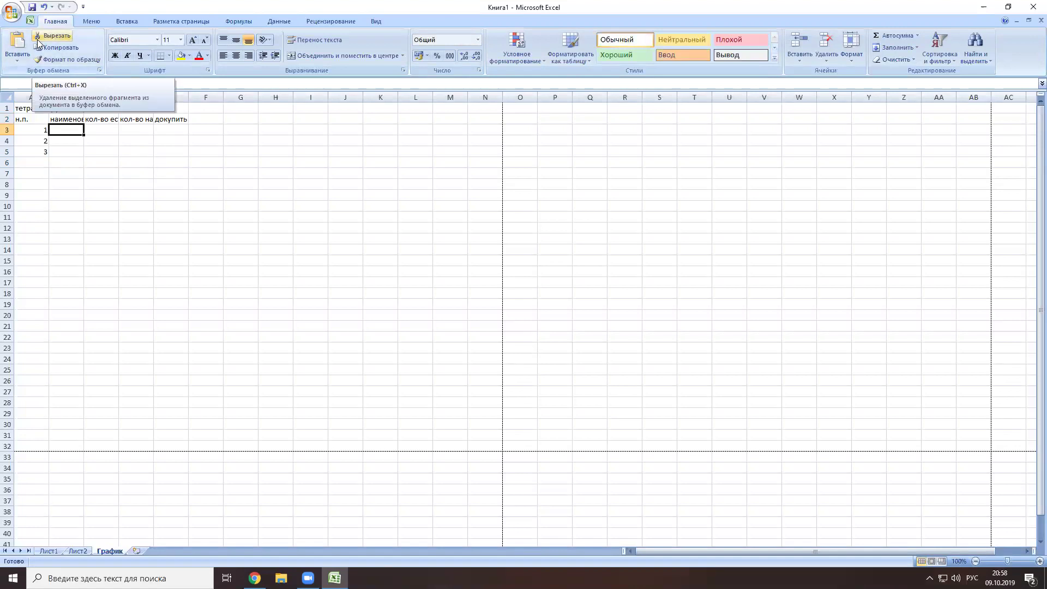
pyautogui.click(74, 117)
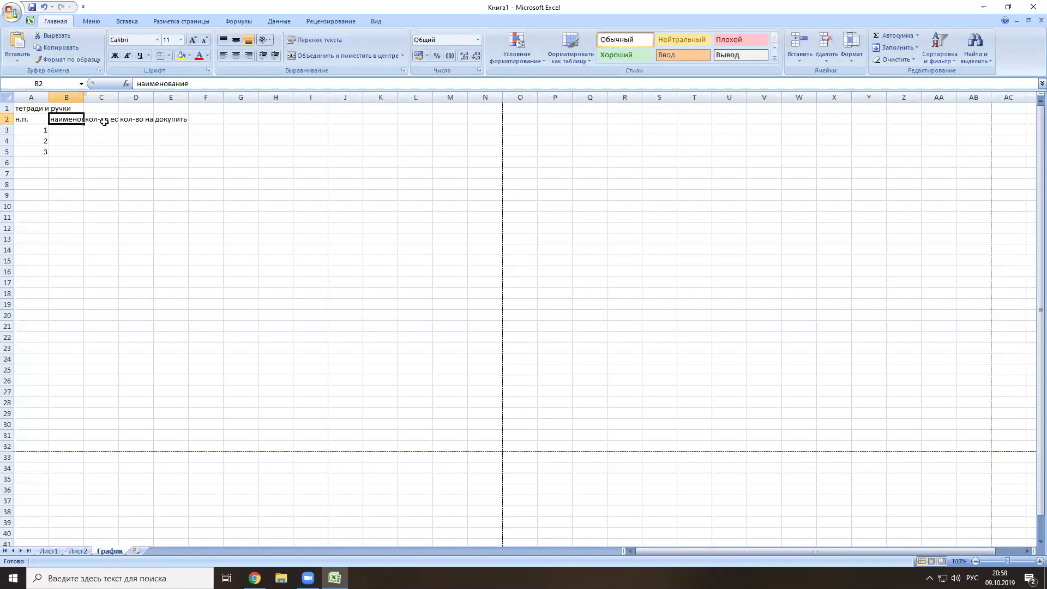
pyautogui.moveTo(84, 98); pyautogui.dragTo(105, 98)
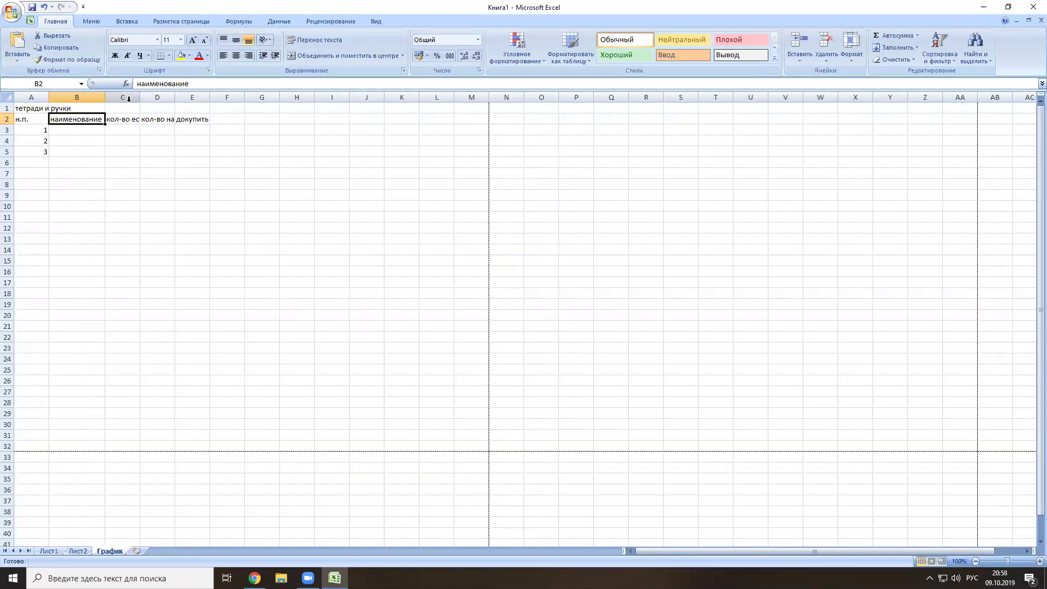
pyautogui.moveTo(140, 97); pyautogui.dragTo(198, 97)
pyautogui.click(76, 130)
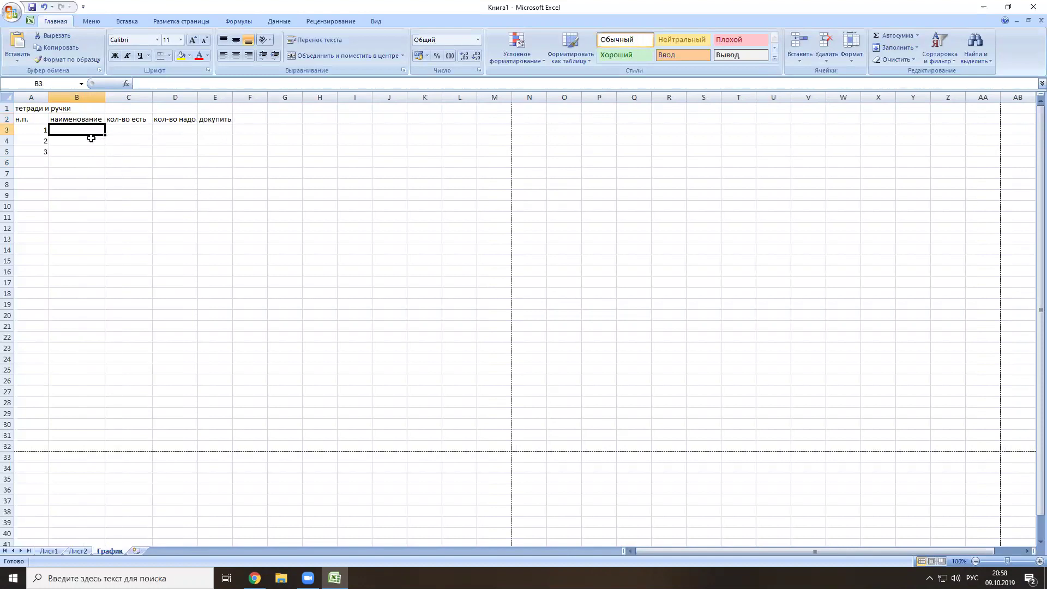
pyautogui.moveTo(48, 98); pyautogui.dragTo(39, 98)
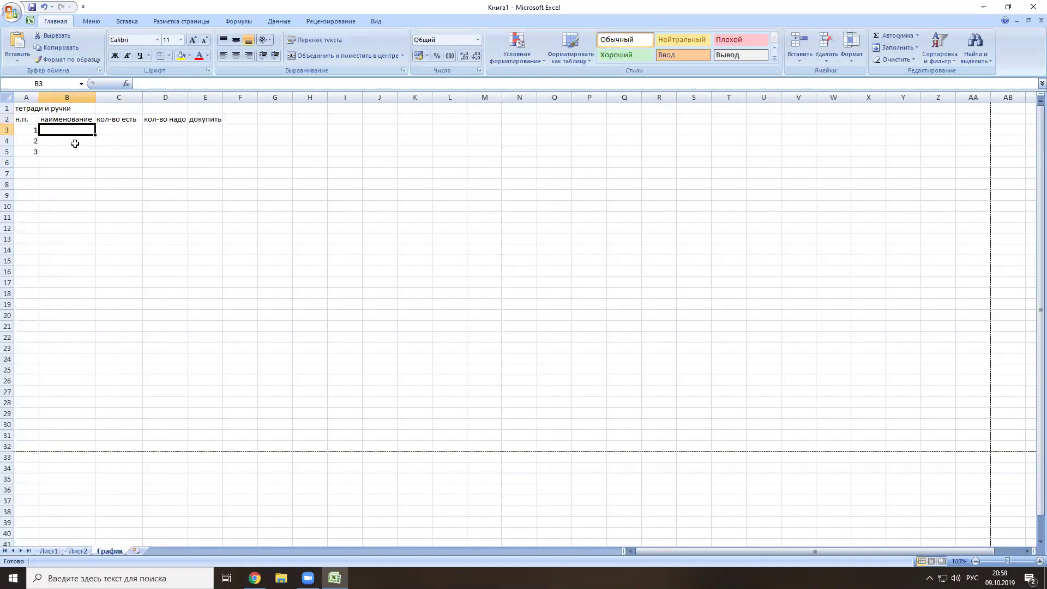
# Enter the item names "Тетрадь к. 12л" in cell B3 and "Тетрадь л. 12л" in B4.
pyautogui.write('Тетрадь')
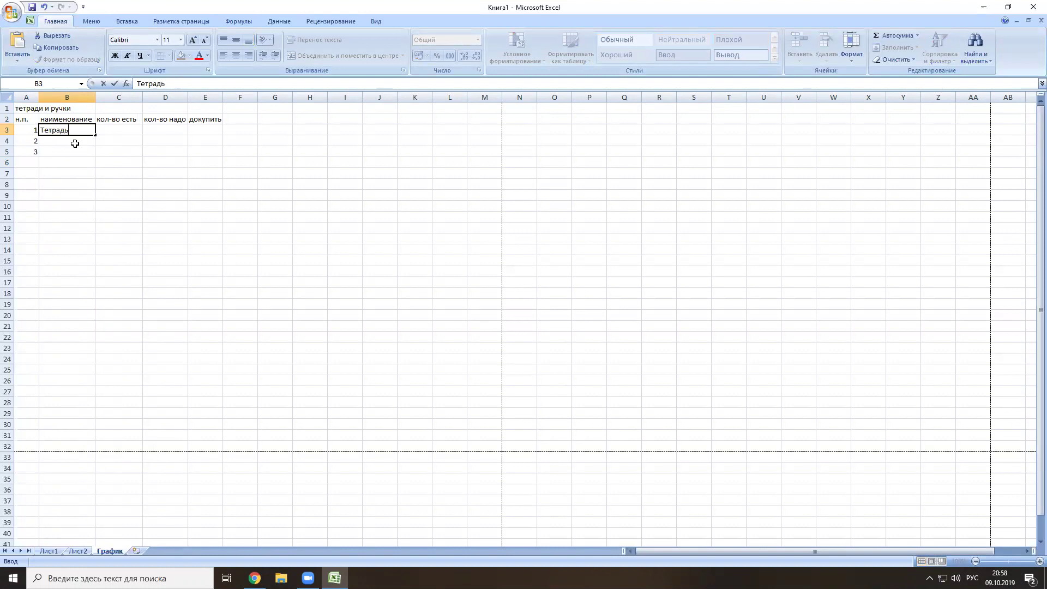
pyautogui.write(' к. 12л')
pyautogui.press('Return')
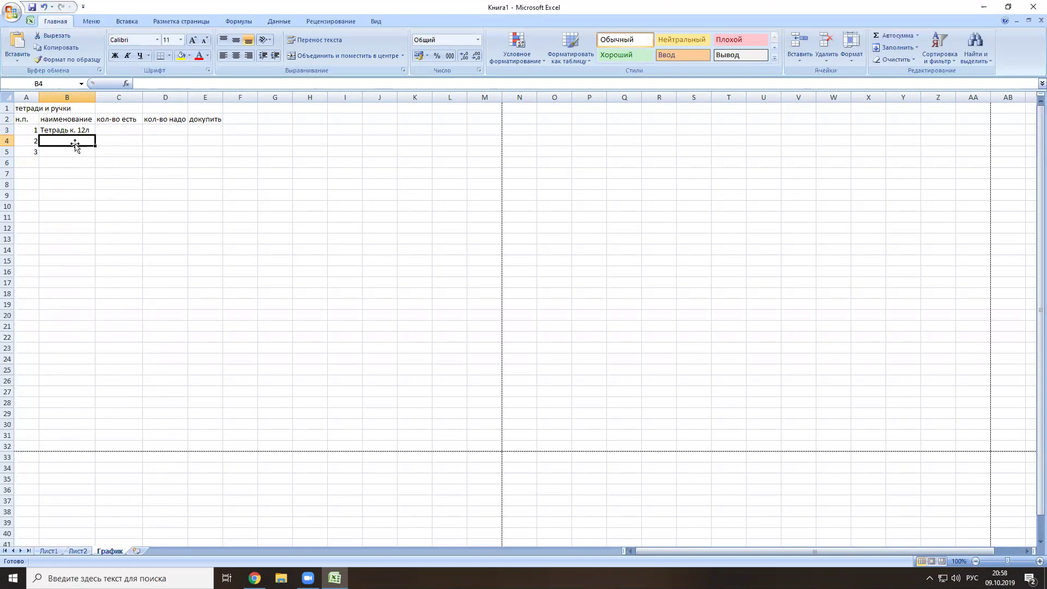
pyautogui.write('Тетра')
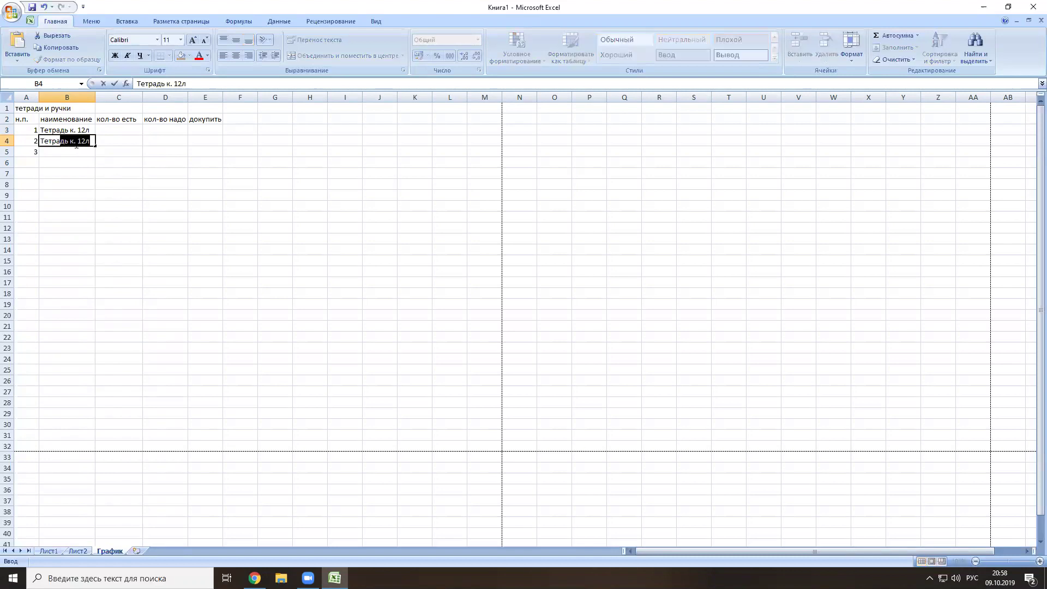
pyautogui.write('дь л. 12л')
pyautogui.press('Return')
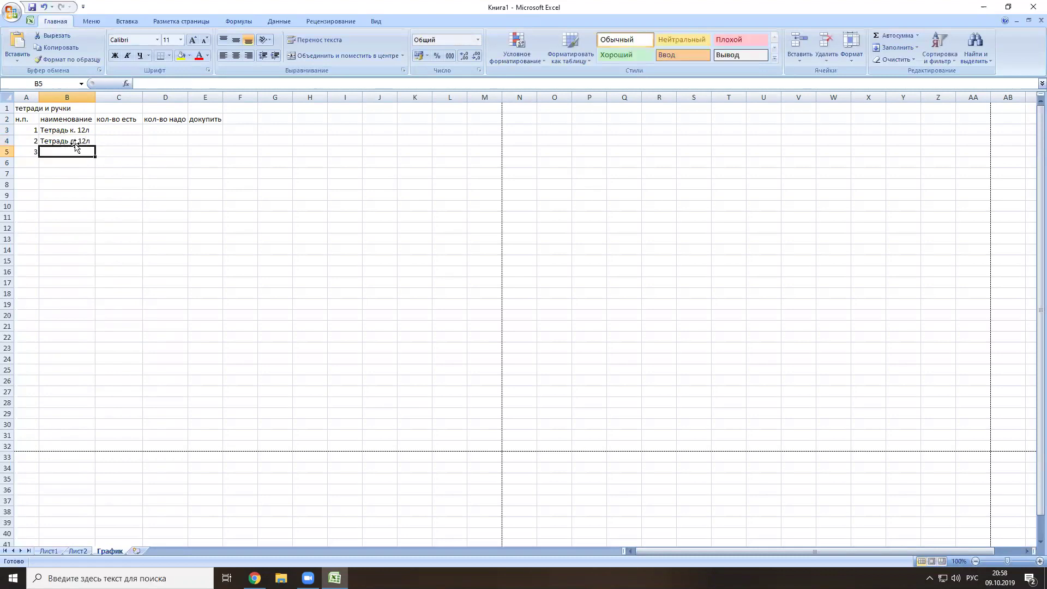
# Enter the item names "Тетрадь к 18л" in cell B5 and "Тетрадь л 18л" in B6.
pyautogui.write('Тетрадь')
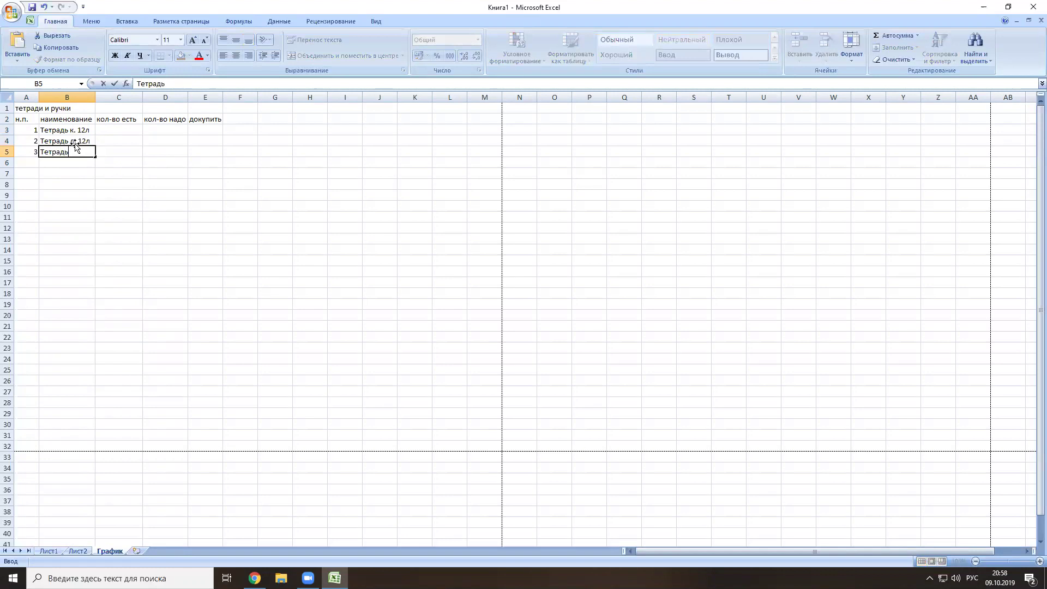
pyautogui.write(' к 18л')
pyautogui.press('Return')
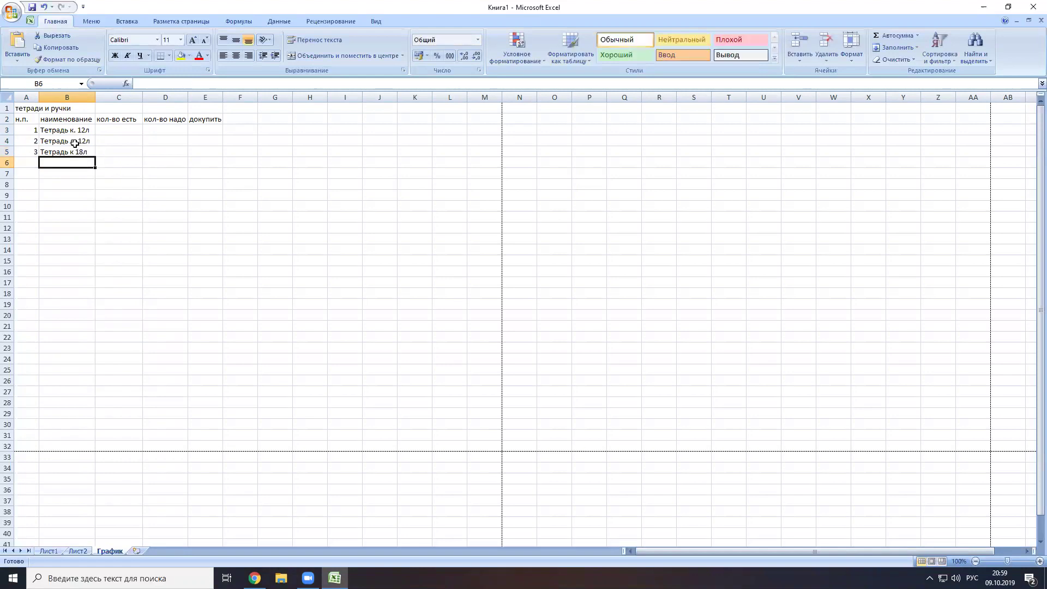
pyautogui.write('Тетра')
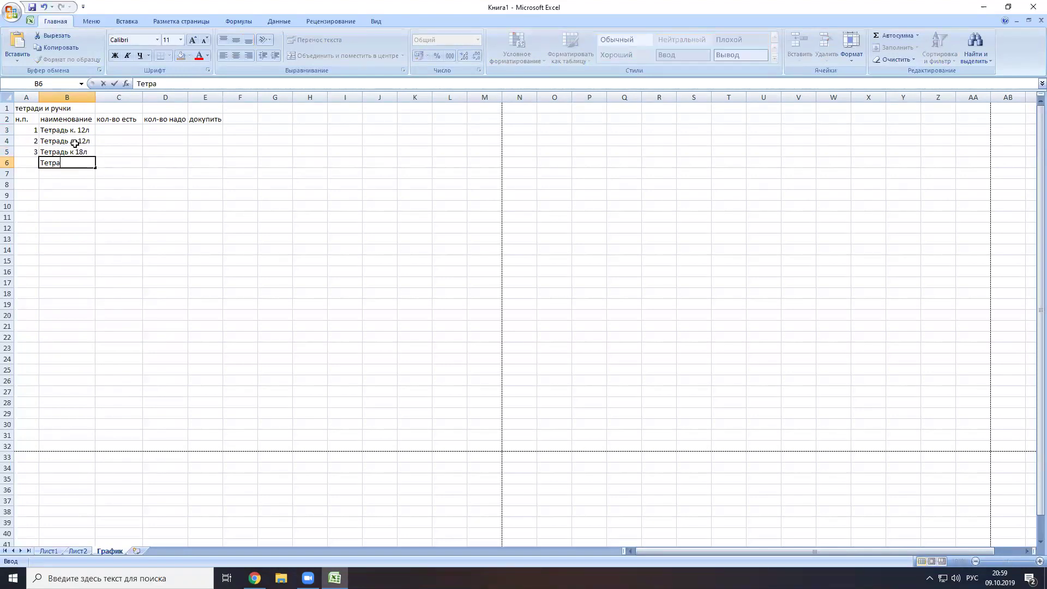
pyautogui.write('дь л 18л')
pyautogui.press('Return')
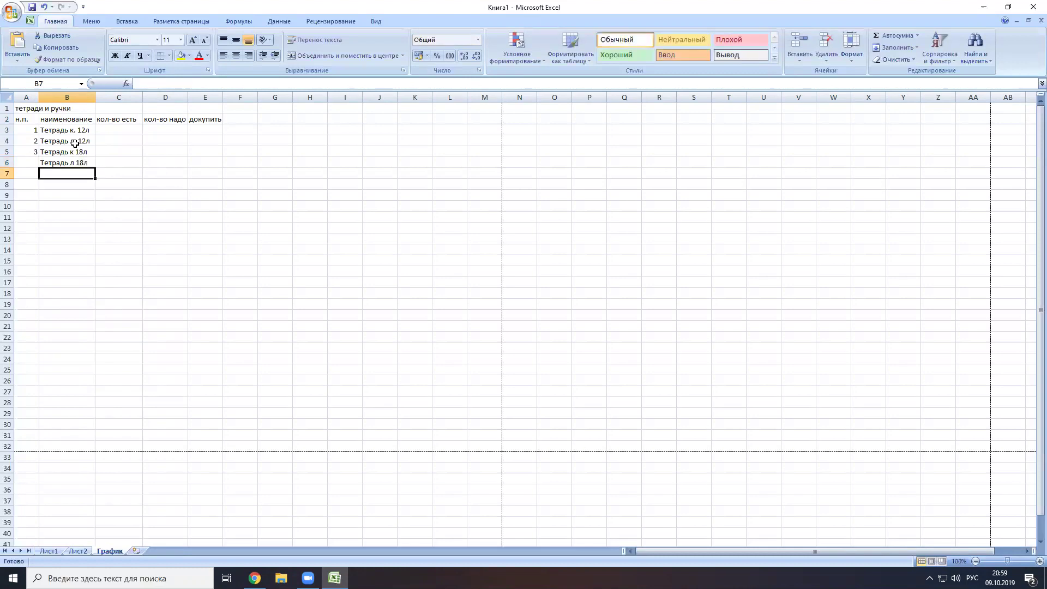
# Enter the item names "Тетрадь к 24л" in cell B7 and "Тетрадь л 24л" in B8.
pyautogui.write('Тетрадь')
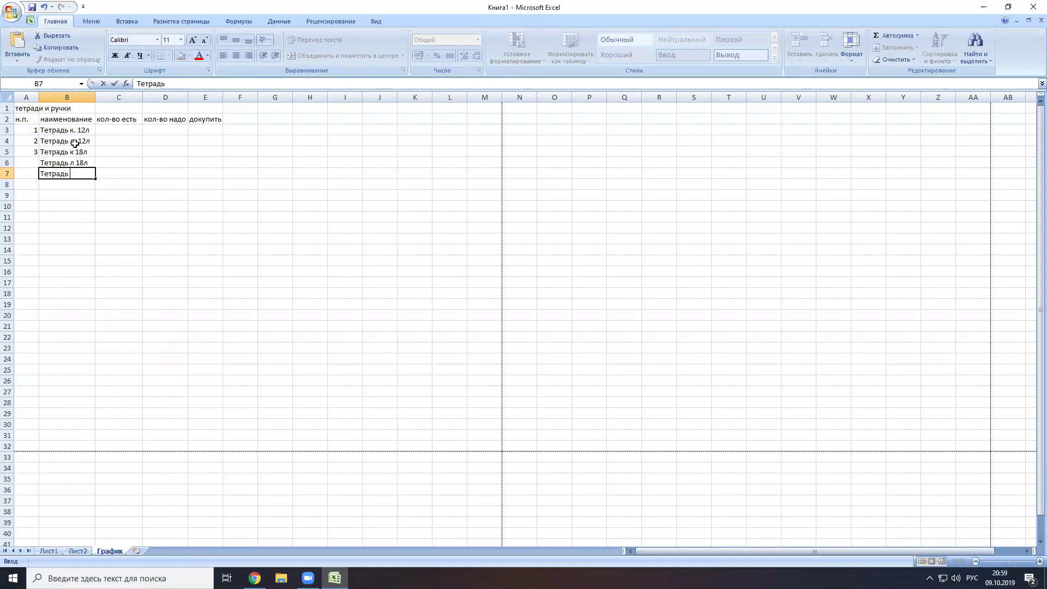
pyautogui.write(' к 24л')
pyautogui.press('Return')
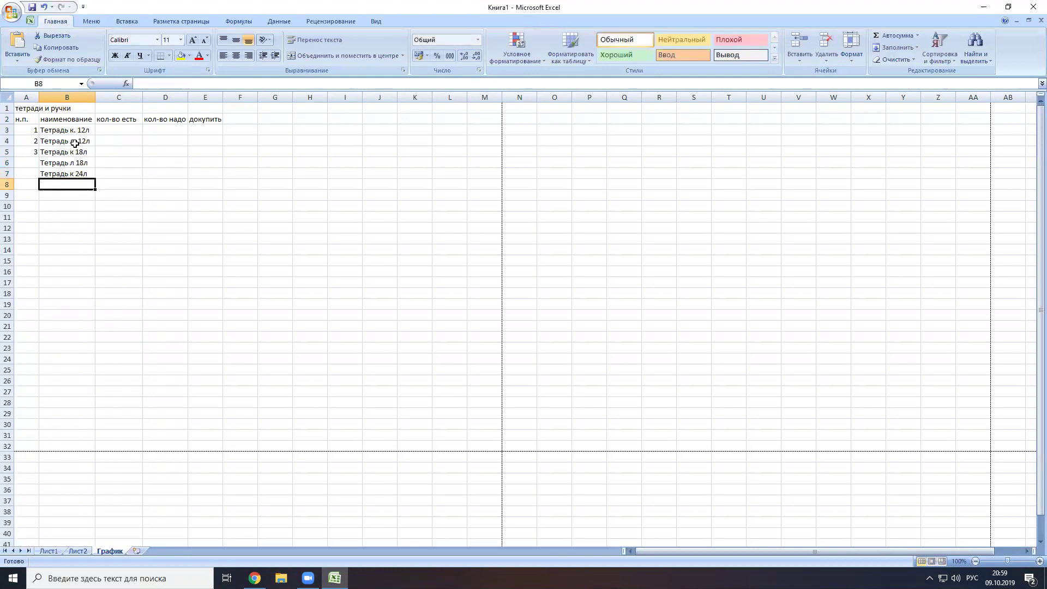
pyautogui.write('Тетра')
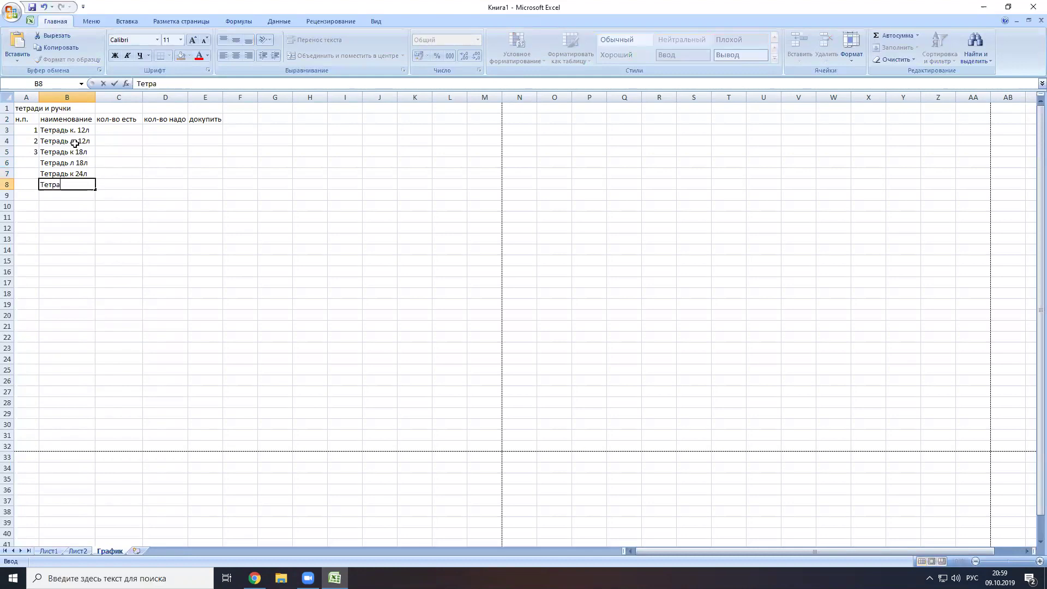
pyautogui.write('дь л 24л')
pyautogui.press('Return')
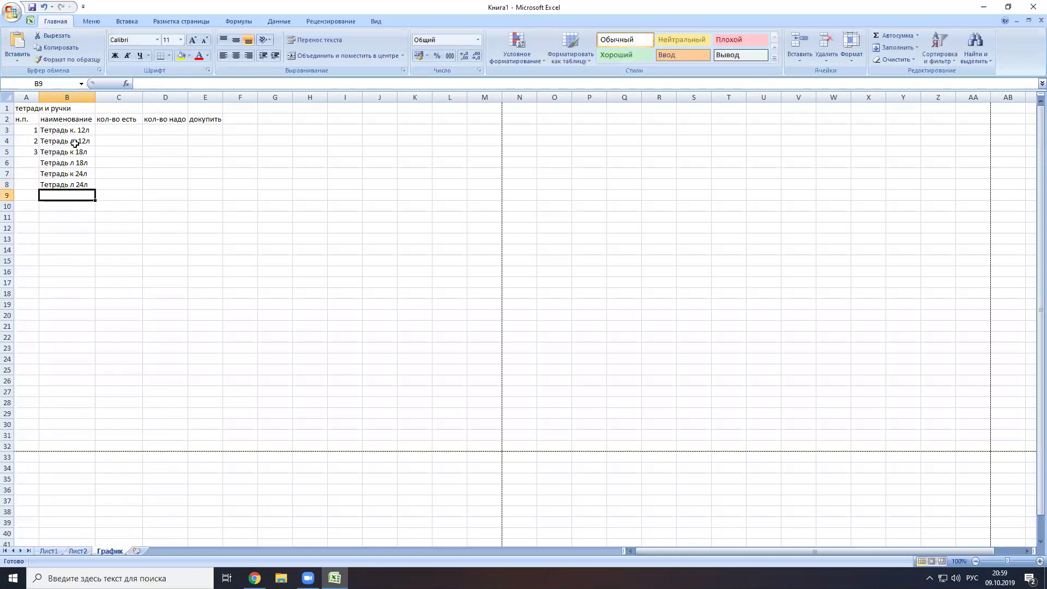
# Enter "Тетрадь к 48л" in cell B9 and fill the numbering from A3:A5 down to A9.
pyautogui.write('Тетрадь')
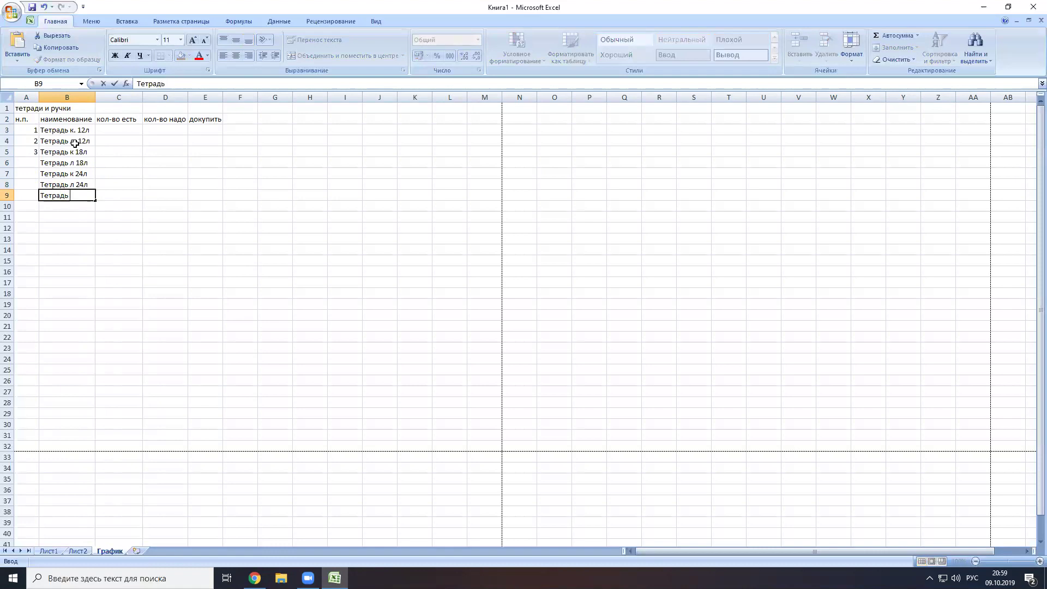
pyautogui.write(' к 48л')
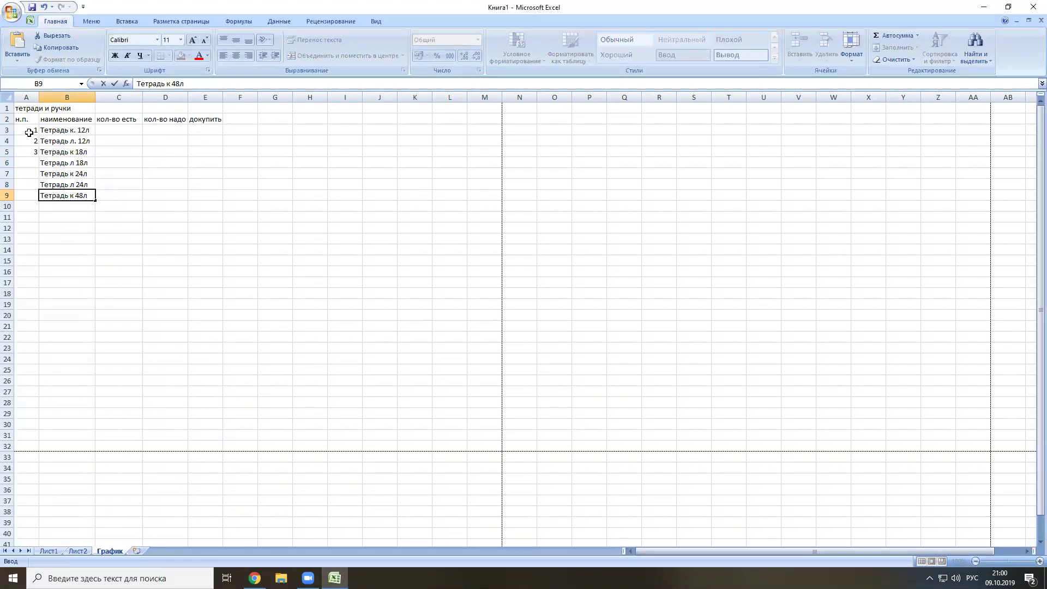
pyautogui.moveTo(26, 131); pyautogui.dragTo(27, 152)
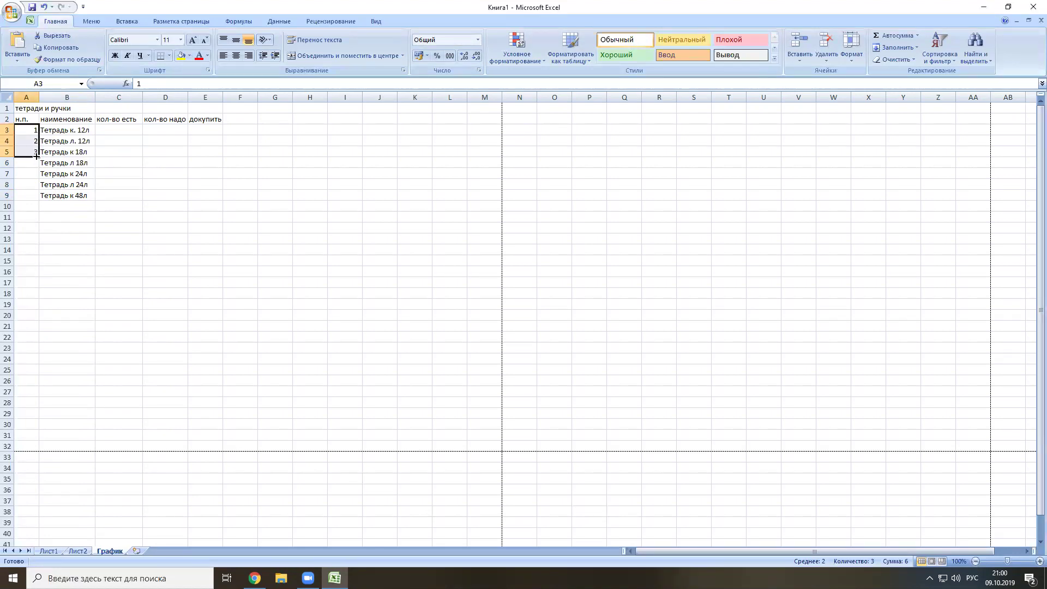
pyautogui.moveTo(27, 131); pyautogui.dragTo(33, 201)
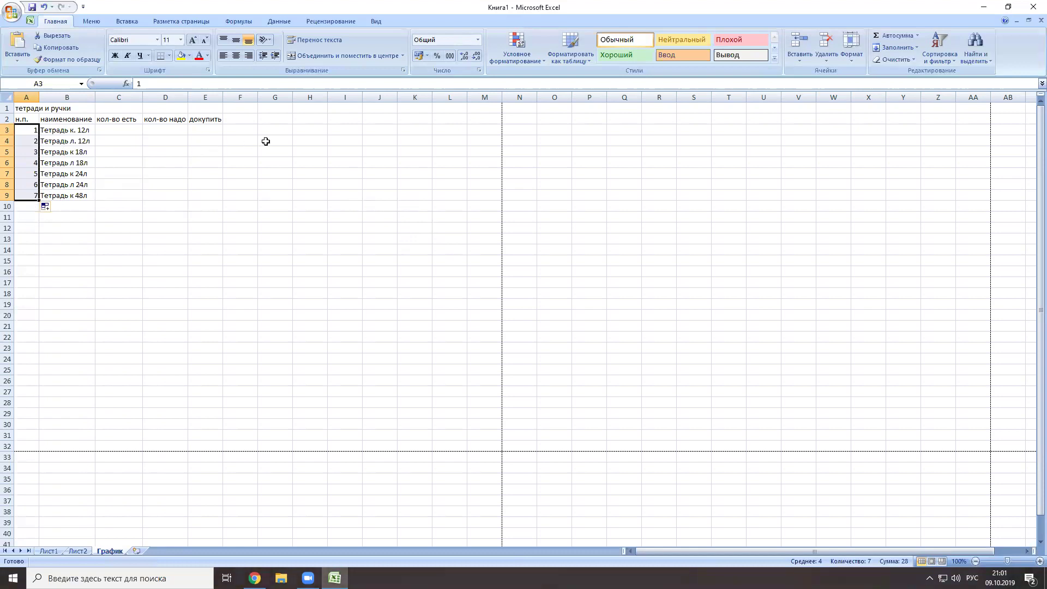
# Centre the row numbers, the headers A2:E2 and the item names B3:B9, with middle vertical alignment for the headers and names.
pyautogui.click(236, 56)
pyautogui.moveTo(24, 119); pyautogui.dragTo(218, 118)
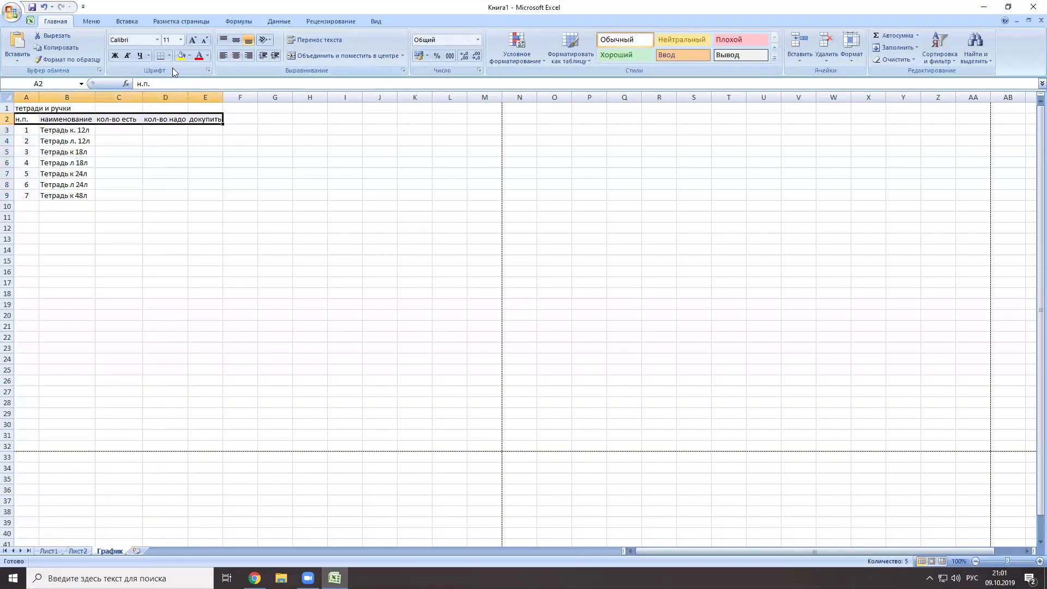
pyautogui.click(237, 56)
pyautogui.click(236, 39)
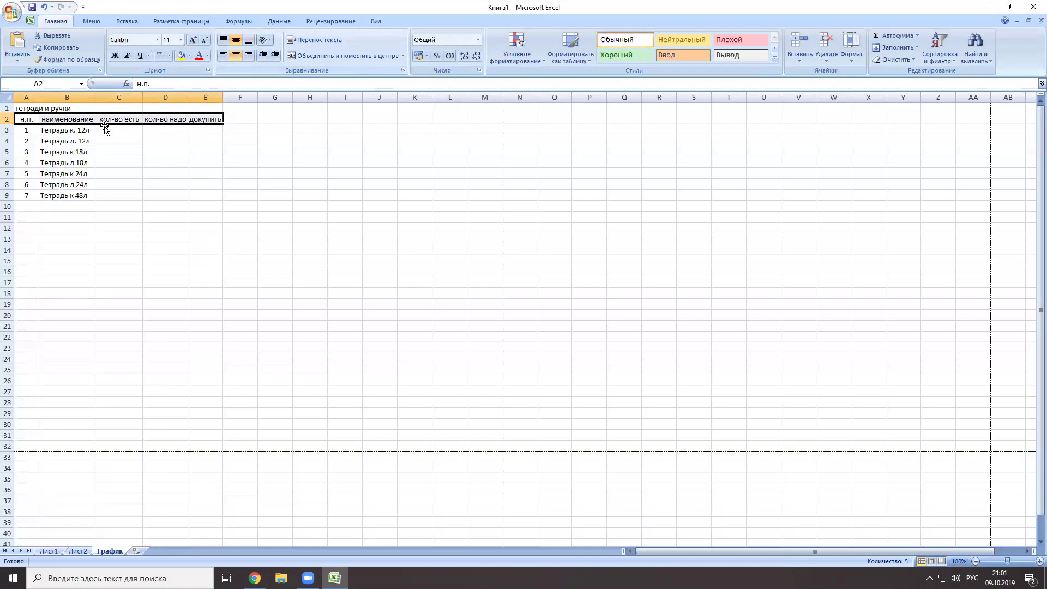
pyautogui.moveTo(76, 184); pyautogui.dragTo(76, 194)
pyautogui.click(235, 57)
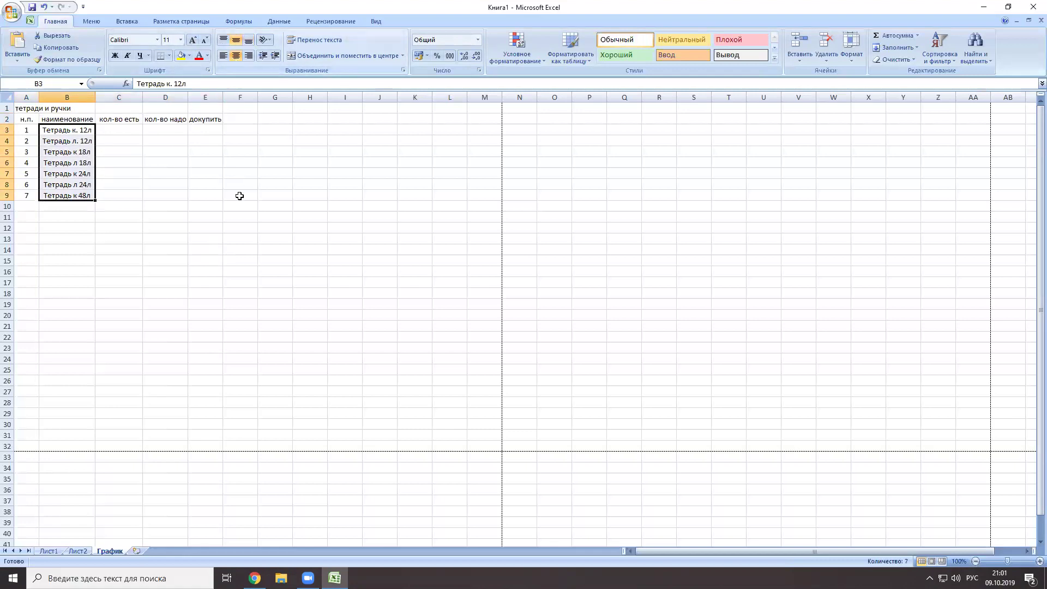
# Enter the item names "Ручки с", "Ручки к" and "Ручки ч" in cells B10 to B12.
pyautogui.click(135, 132)
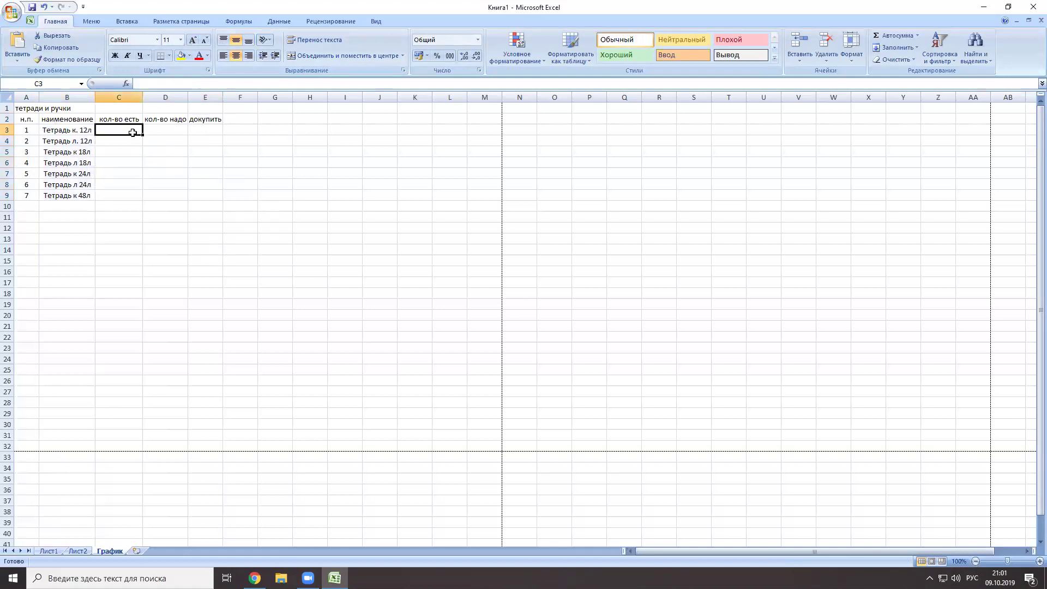
pyautogui.click(72, 206)
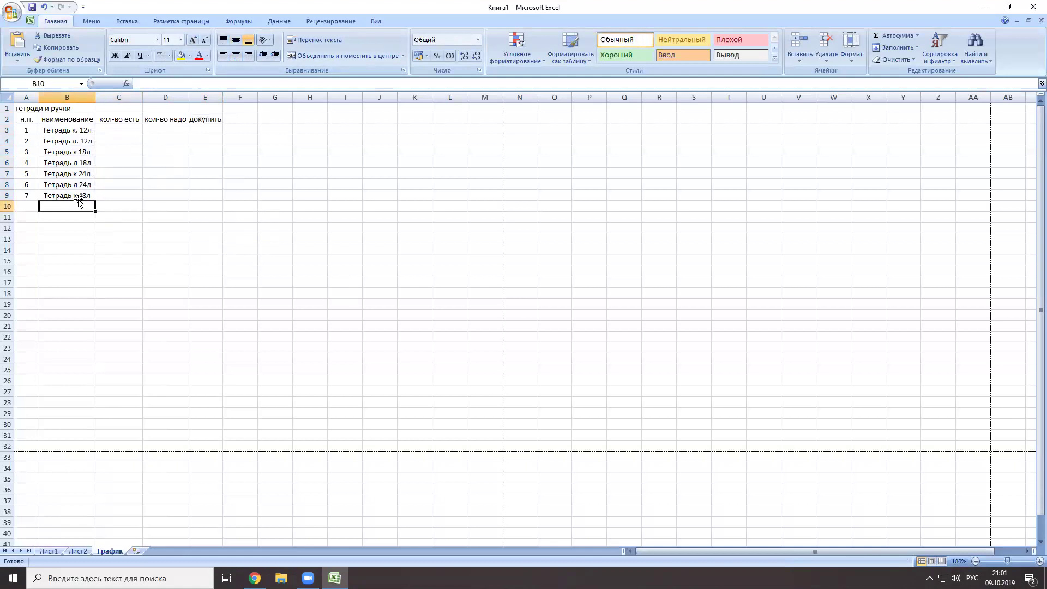
pyautogui.write('Ручки')
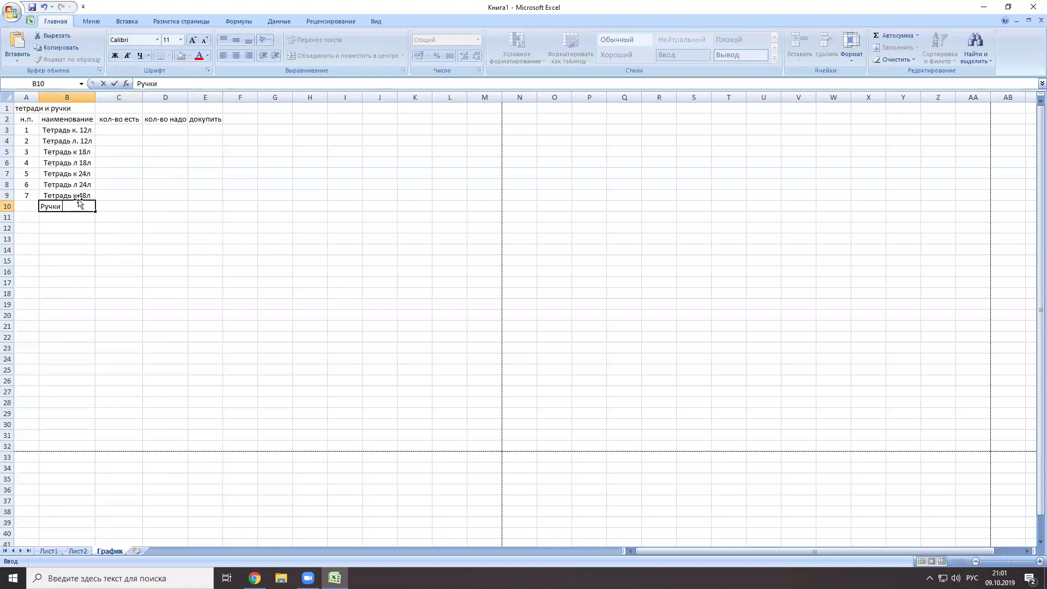
pyautogui.write(' с')
pyautogui.press('Return')
pyautogui.write('Ру')
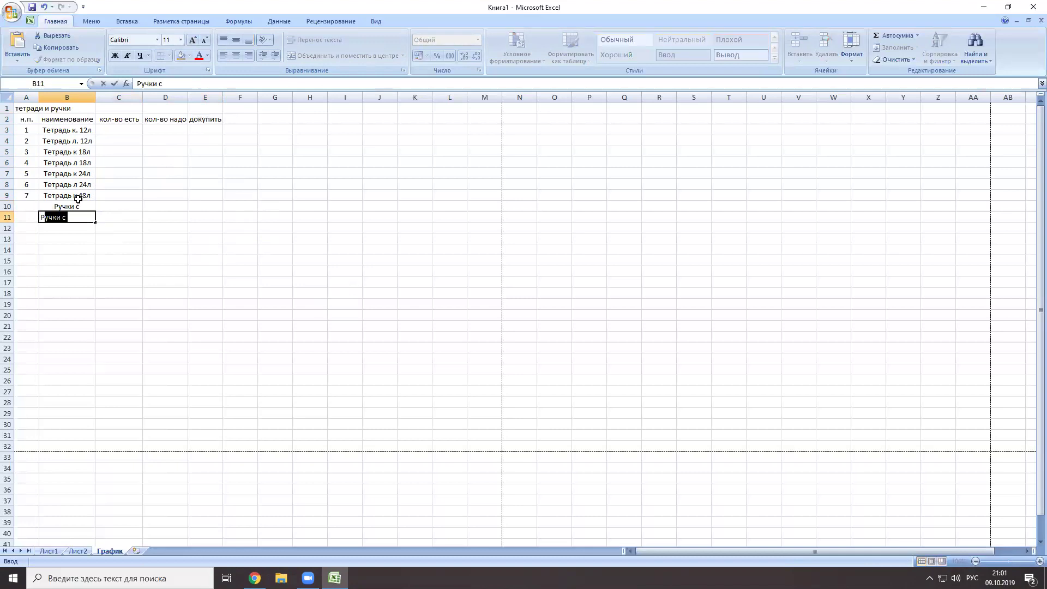
pyautogui.write('чки к')
pyautogui.press('Return')
pyautogui.write('Руч')
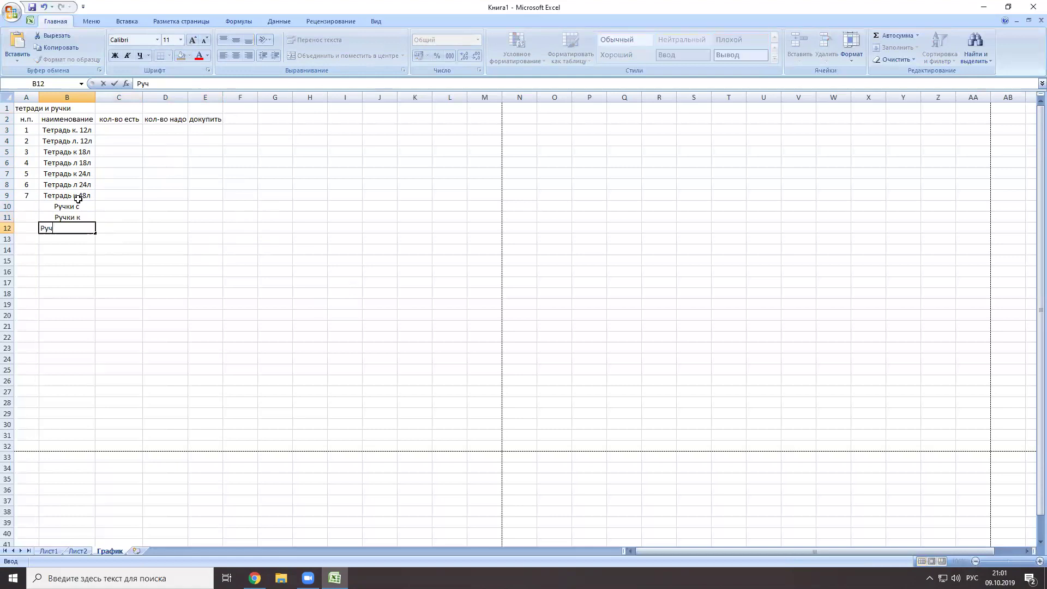
pyautogui.write('ки ч')
pyautogui.press('Return')
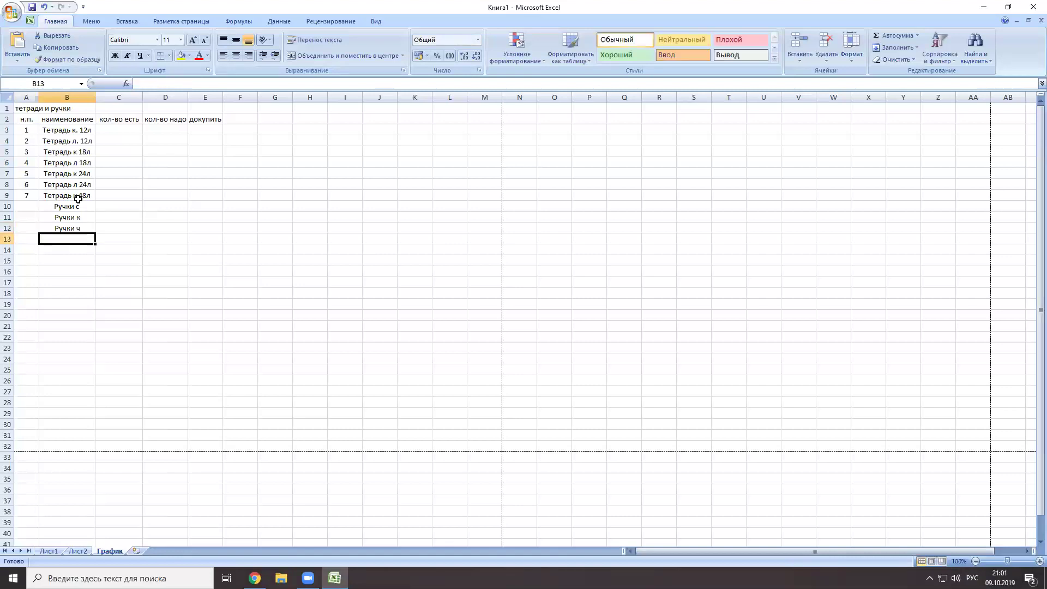
# Enter the item name "Карандаш пр." in cell B13.
pyautogui.write('Ручк')
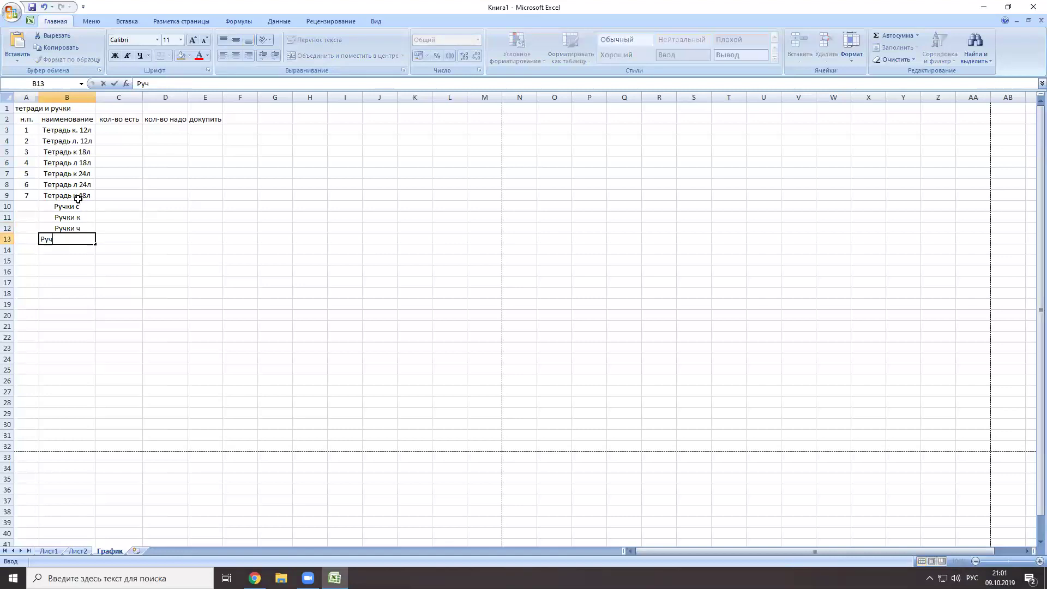
pyautogui.press('BackSpace')
pyautogui.press('BackSpace')
pyautogui.press('BackSpace')
pyautogui.press('BackSpace')
pyautogui.write('Каран')
pyautogui.write('даш прост')
pyautogui.press('BackSpace')
pyautogui.press('BackSpace')
pyautogui.press('BackSpace')
pyautogui.press('Return')
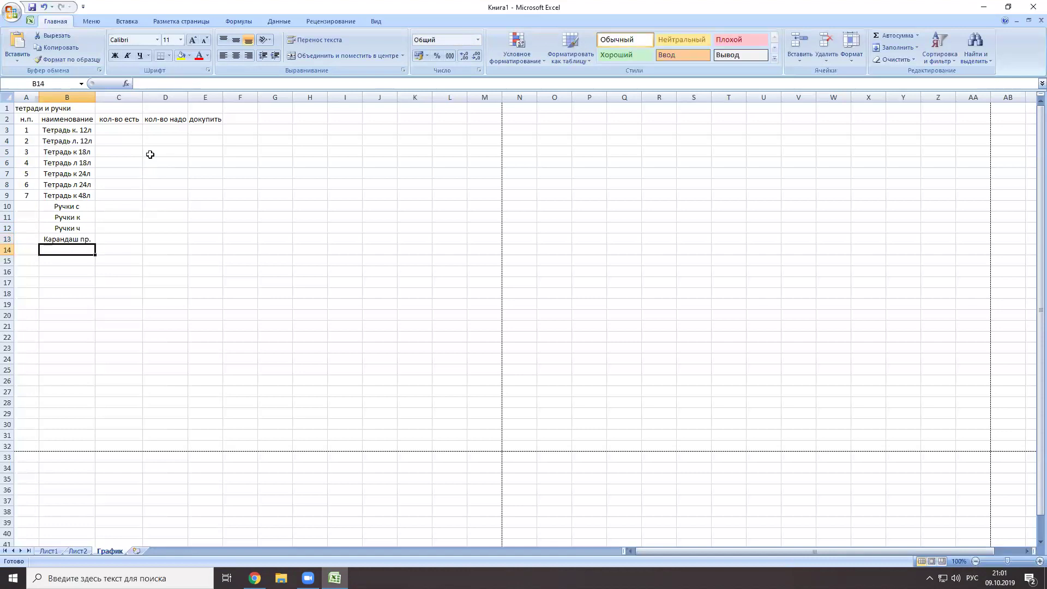
# Enter the quantities in stock 1, 2, 1, 0, 0 and 0 in cells C3 to C8.
pyautogui.click(113, 127)
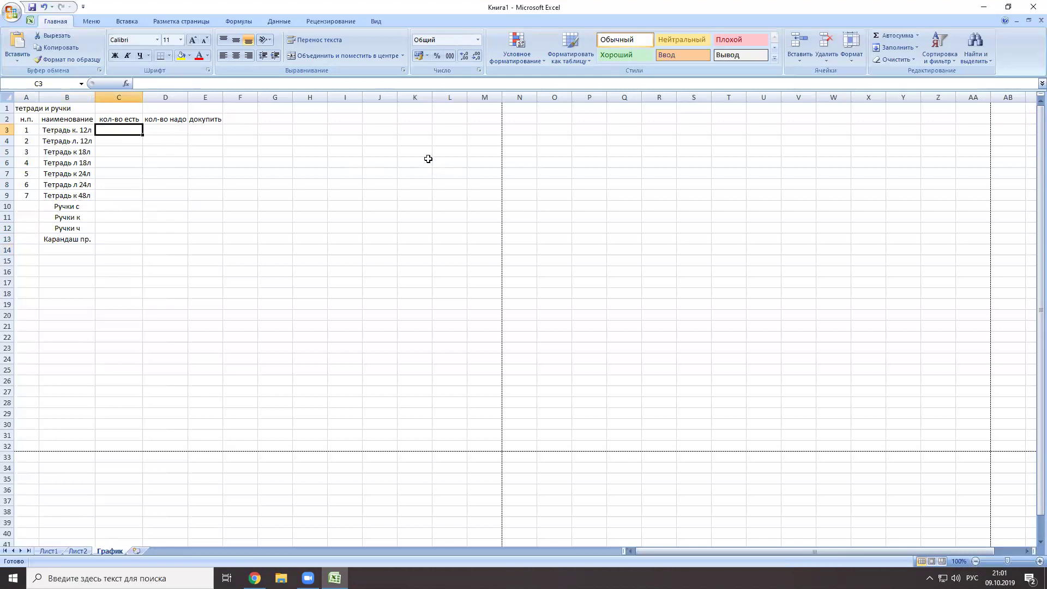
pyautogui.write('1')
pyautogui.press('Return')
pyautogui.write('2')
pyautogui.press('Return')
pyautogui.write('1')
pyautogui.press('Return')
pyautogui.write('0')
pyautogui.press('Return')
pyautogui.write('0')
pyautogui.press('Return')
pyautogui.write('0')
pyautogui.press('Return')
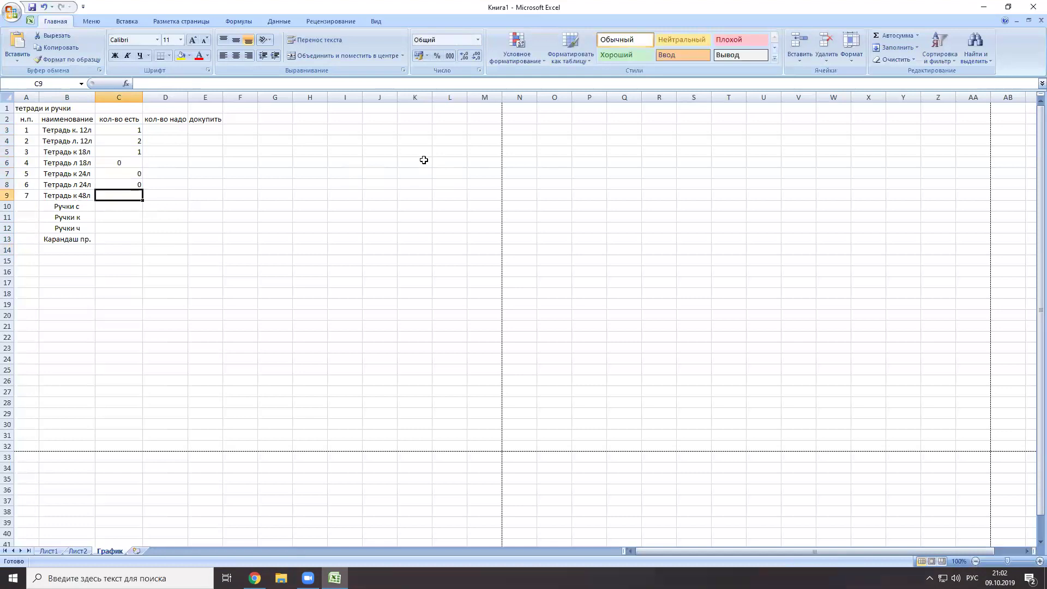
# Enter the quantities in stock 0, 0, 1, 0 and 0 in cells C9 to C13.
pyautogui.write('0')
pyautogui.press('Return')
pyautogui.write('0')
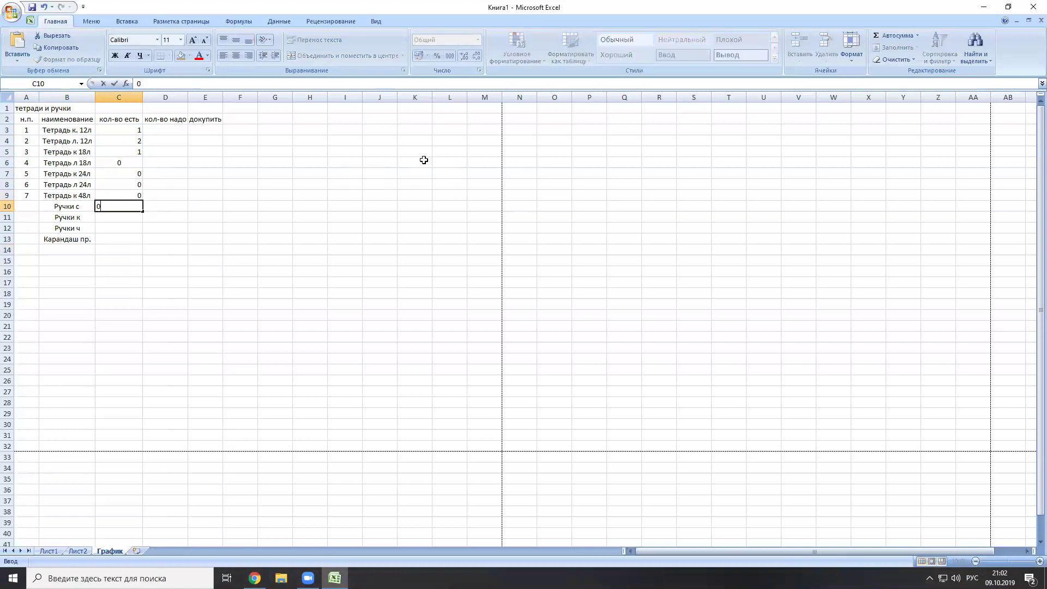
pyautogui.press('Return')
pyautogui.write('1')
pyautogui.press('Return')
pyautogui.write('0')
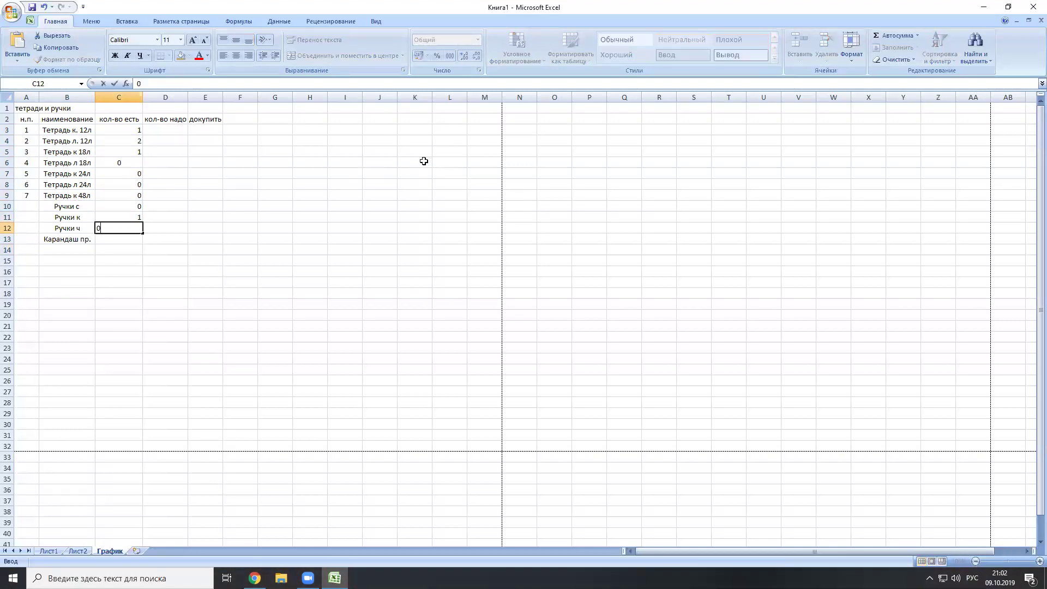
pyautogui.press('Return')
pyautogui.write('0')
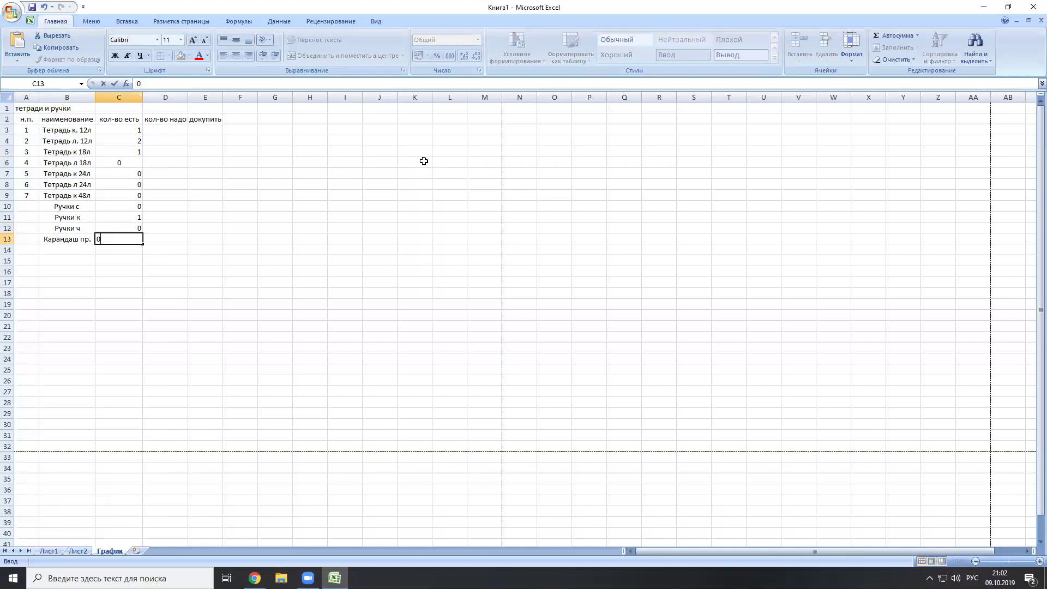
# Centre the quantity cells C3:E13 both vertically and horizontally.
pyautogui.moveTo(134, 130); pyautogui.dragTo(190, 235)
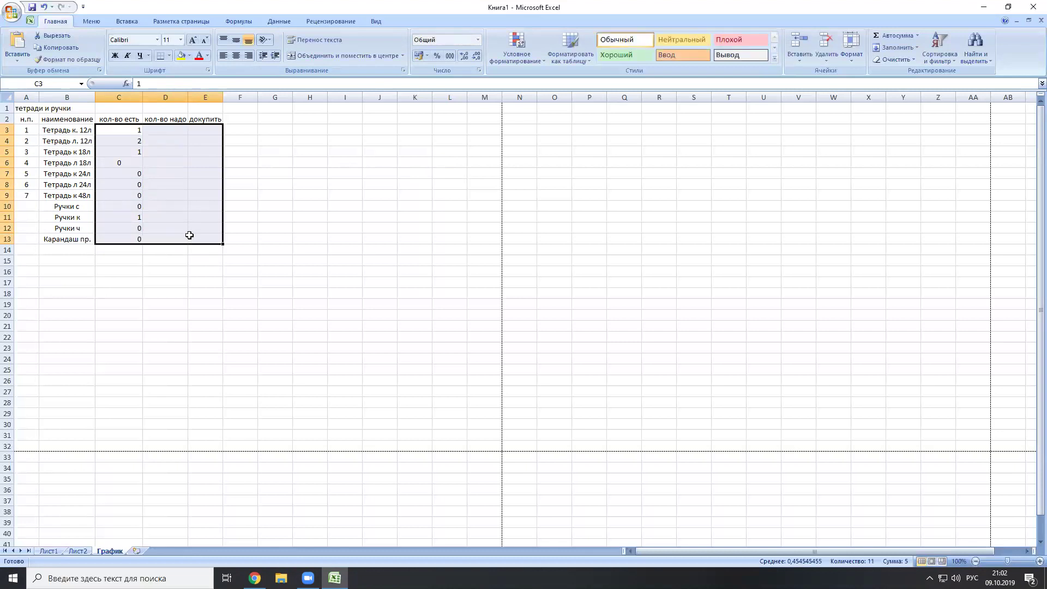
pyautogui.click(235, 39)
pyautogui.click(236, 56)
# Enter the needed quantity 20 in cells D3 and D4, and select cell D5.
pyautogui.click(164, 129)
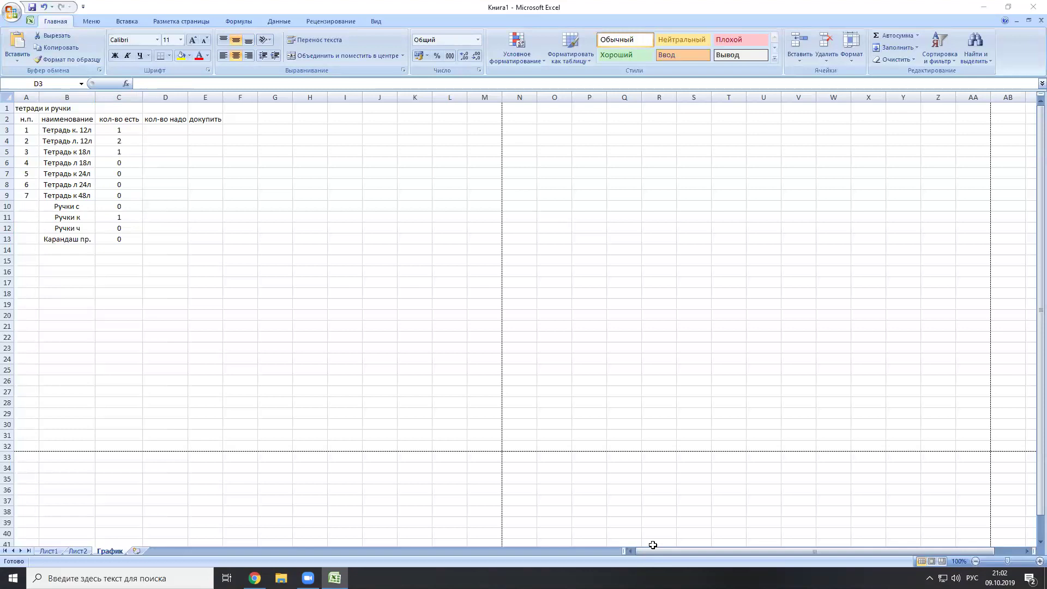
pyautogui.click(653, 544)
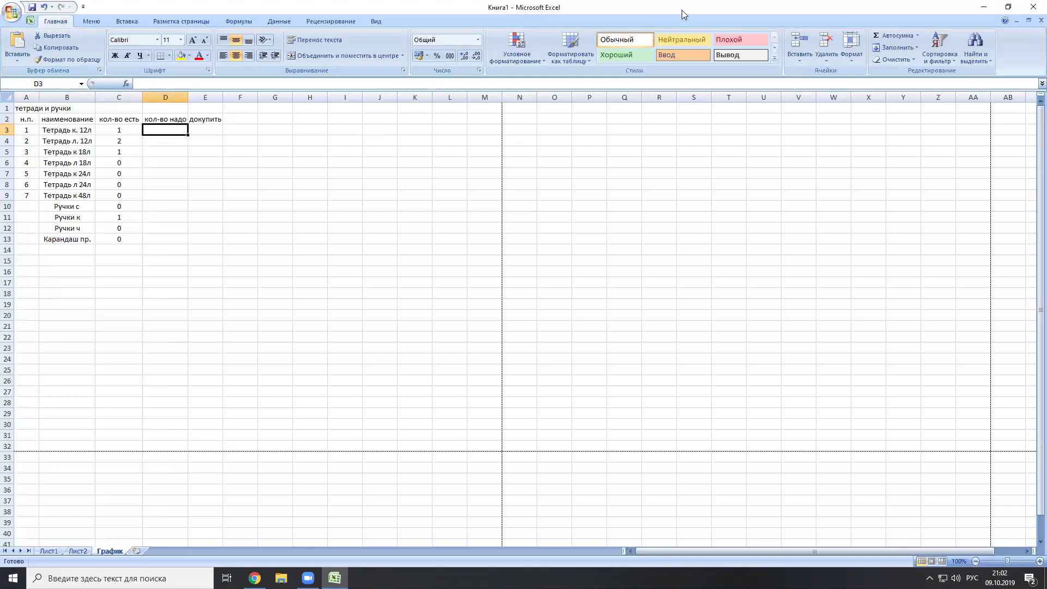
pyautogui.write('20')
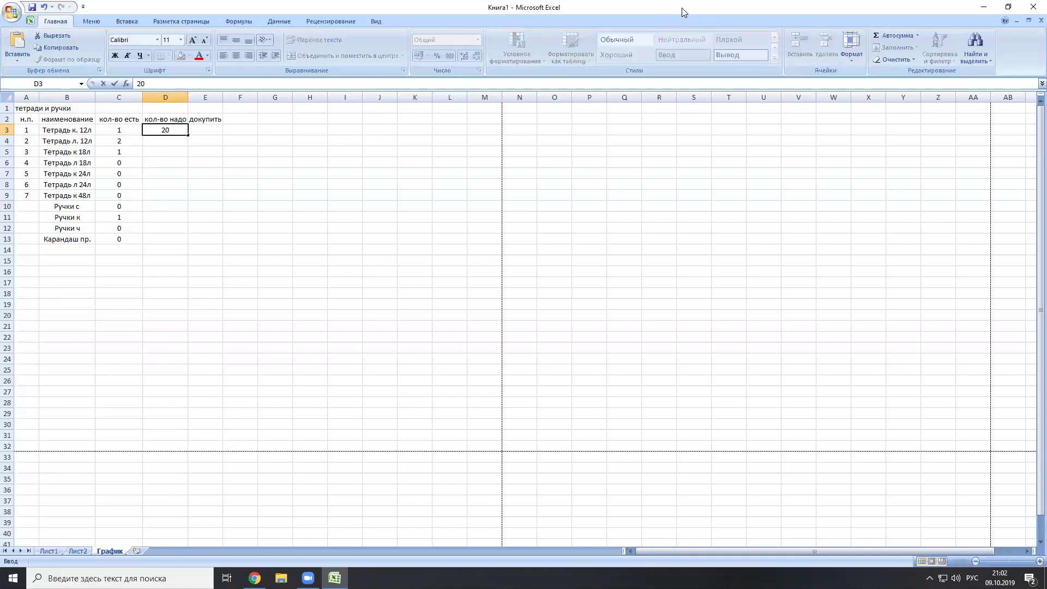
pyautogui.press('Return')
pyautogui.write('20')
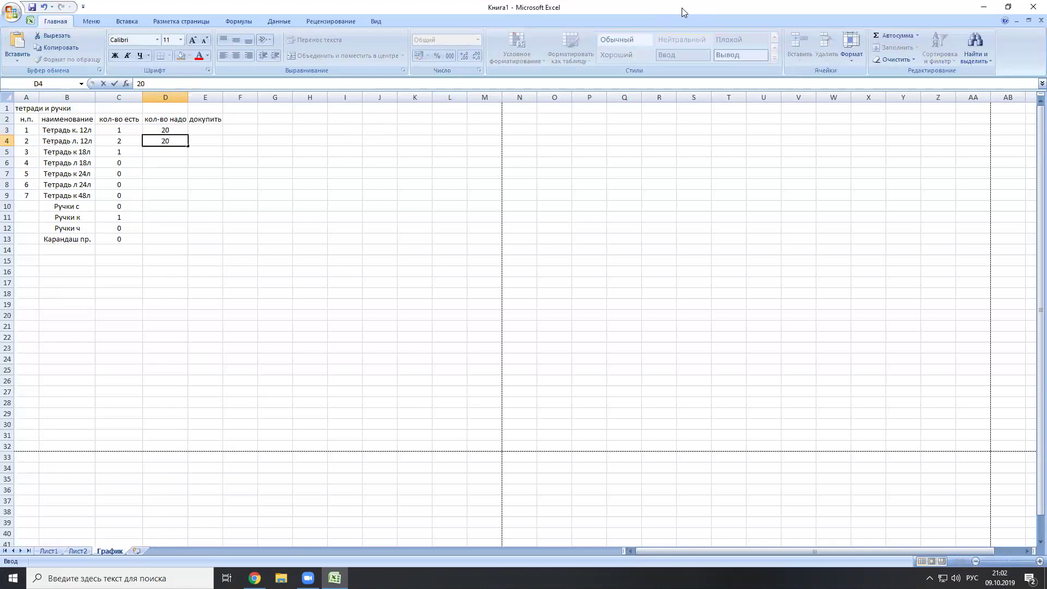
pyautogui.press('Return')
pyautogui.rightClick(682, 8)
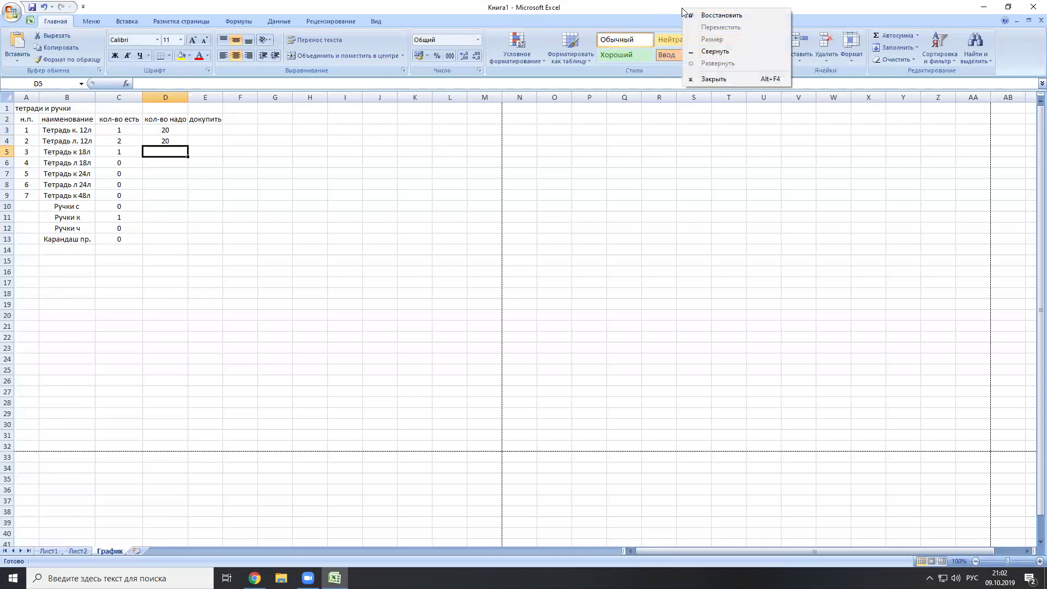
pyautogui.click(156, 152)
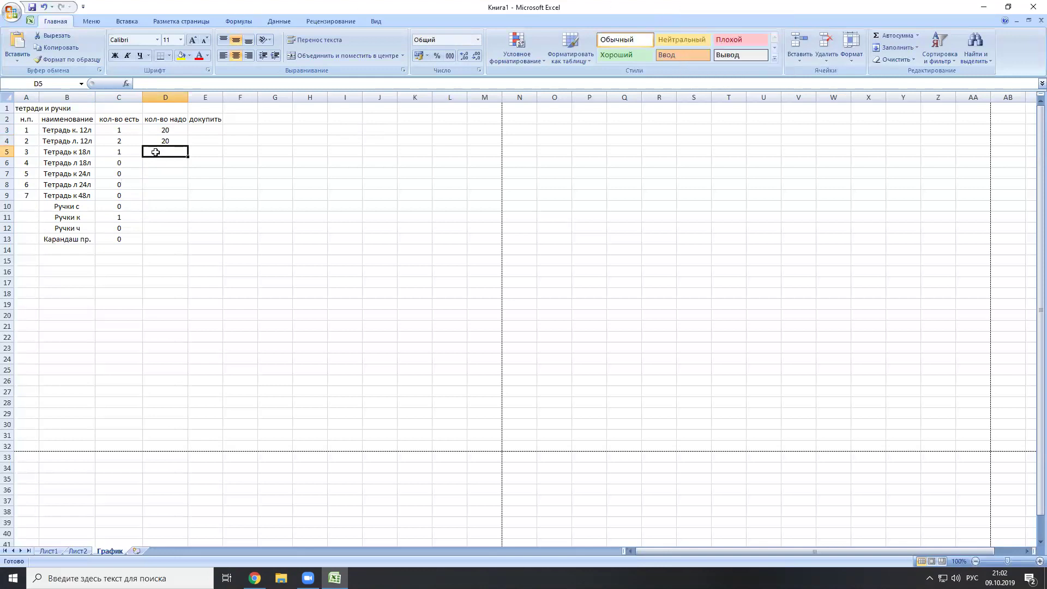
# Enter the needed quantities 15, 15 and 10 in cells D5 to D7.
pyautogui.write('15')
pyautogui.press('Return')
pyautogui.write('15')
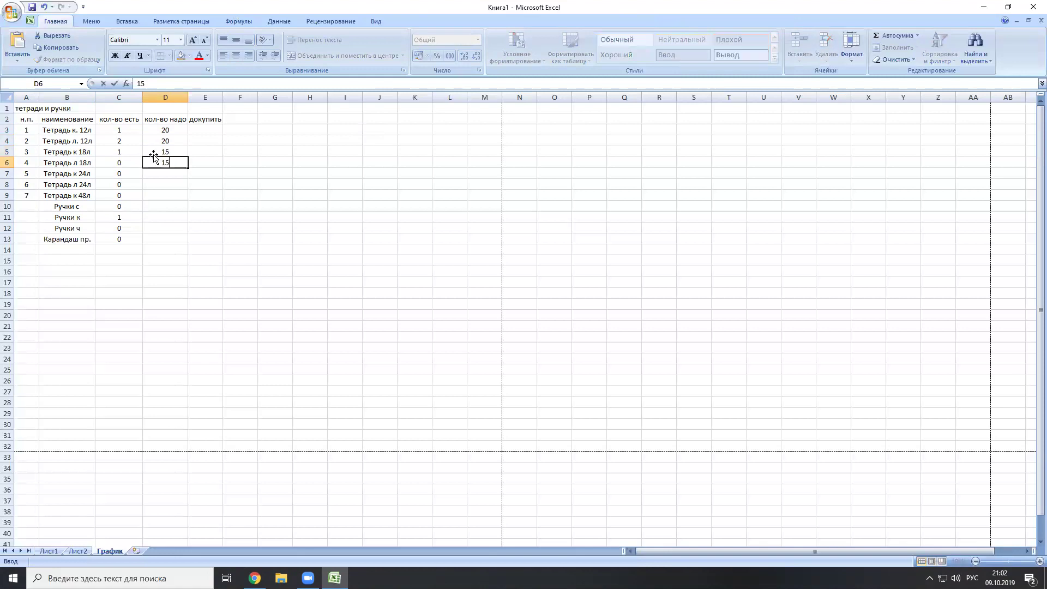
pyautogui.press('Return')
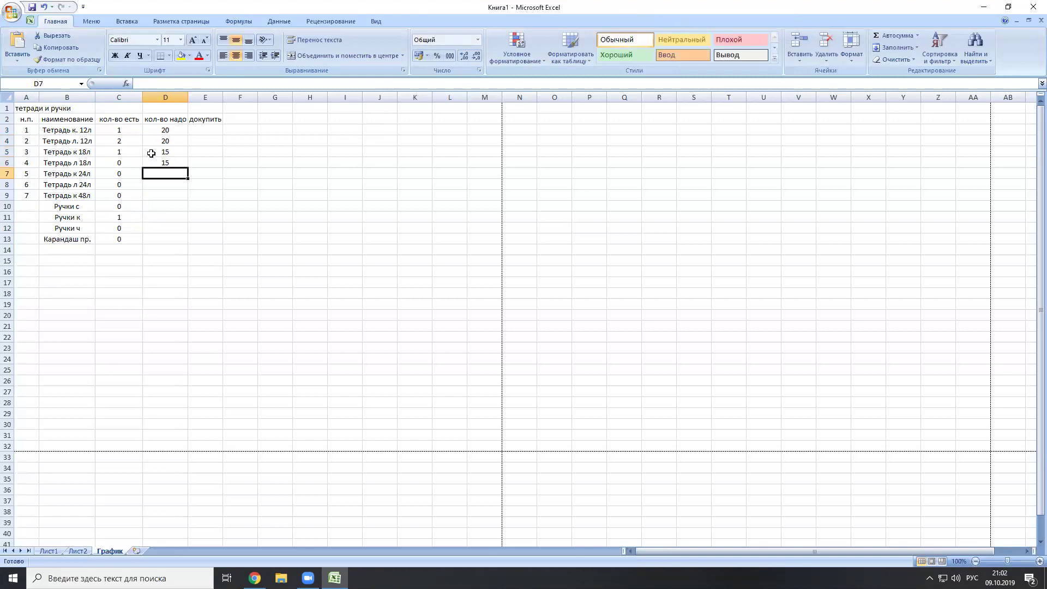
pyautogui.write('10')
pyautogui.press('Return')
# Enter the needed quantities 15 in cell D8 and 5 in cell D9.
pyautogui.write('1,5')
pyautogui.press('BackSpace')
pyautogui.press('BackSpace')
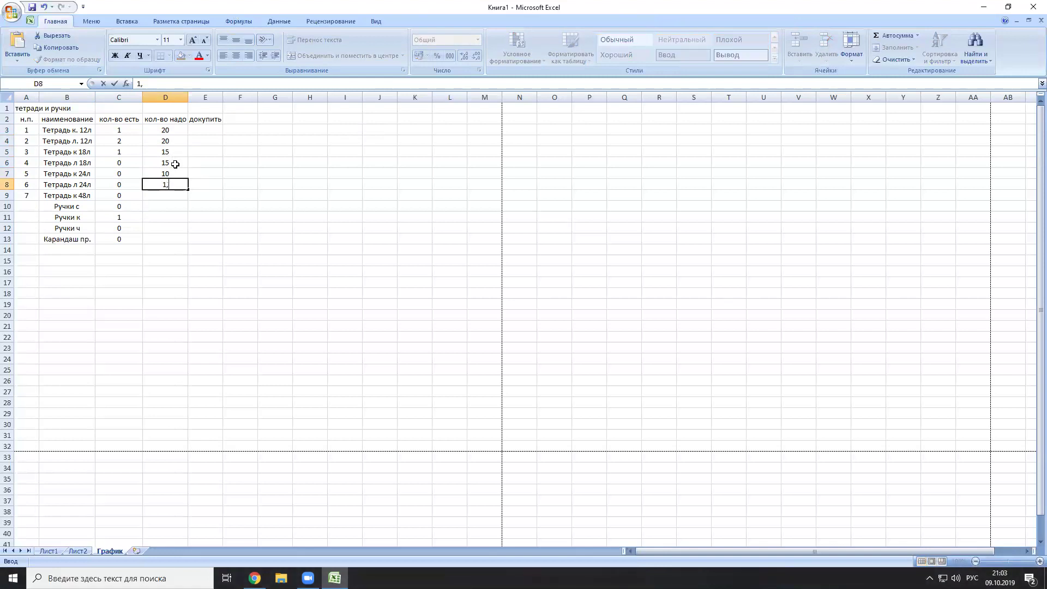
pyautogui.write('5')
pyautogui.press('Return')
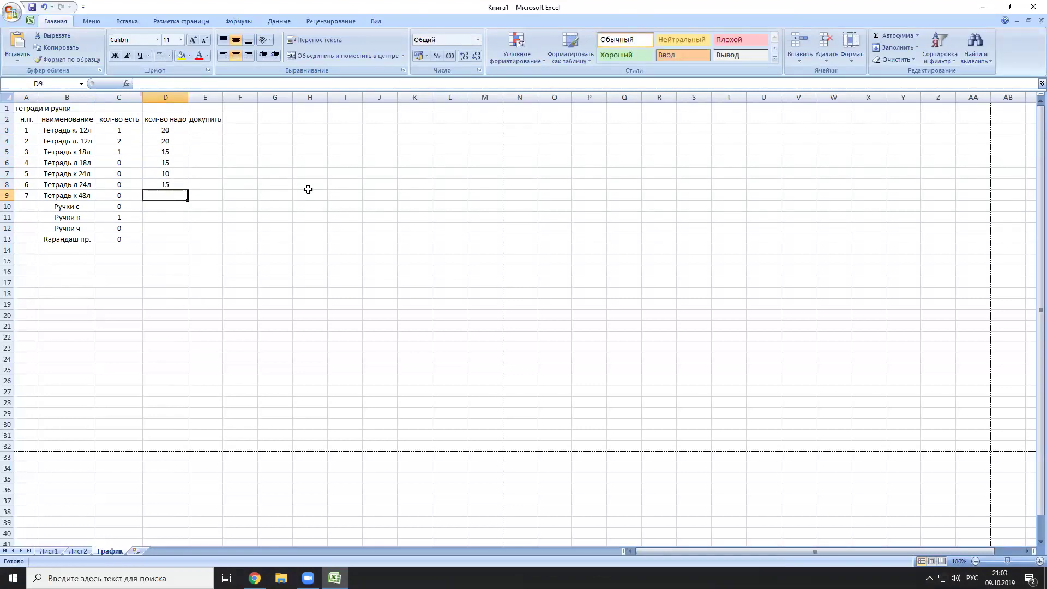
pyautogui.write('5')
pyautogui.press('Return')
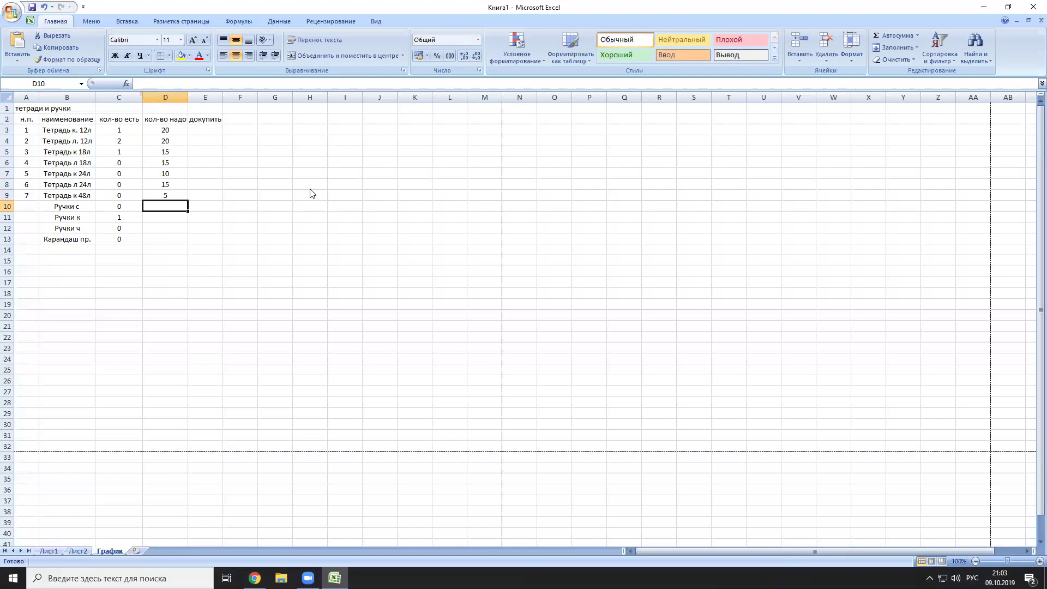
# Enter the needed quantities 20, 2, 2 and 3 for the pens and pencil in cells D10 to D13.
pyautogui.write('20')
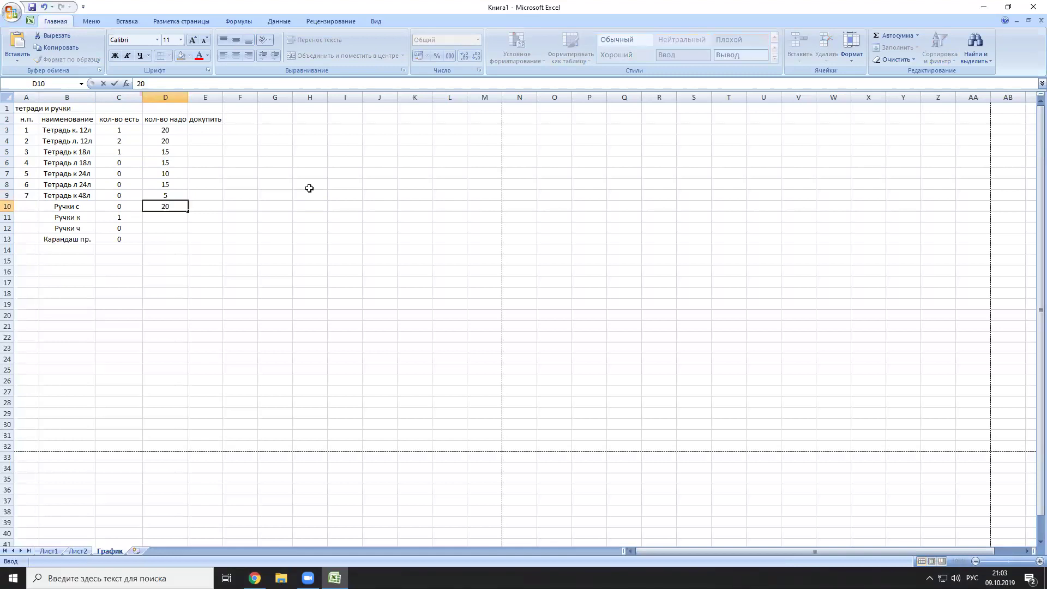
pyautogui.press('Return')
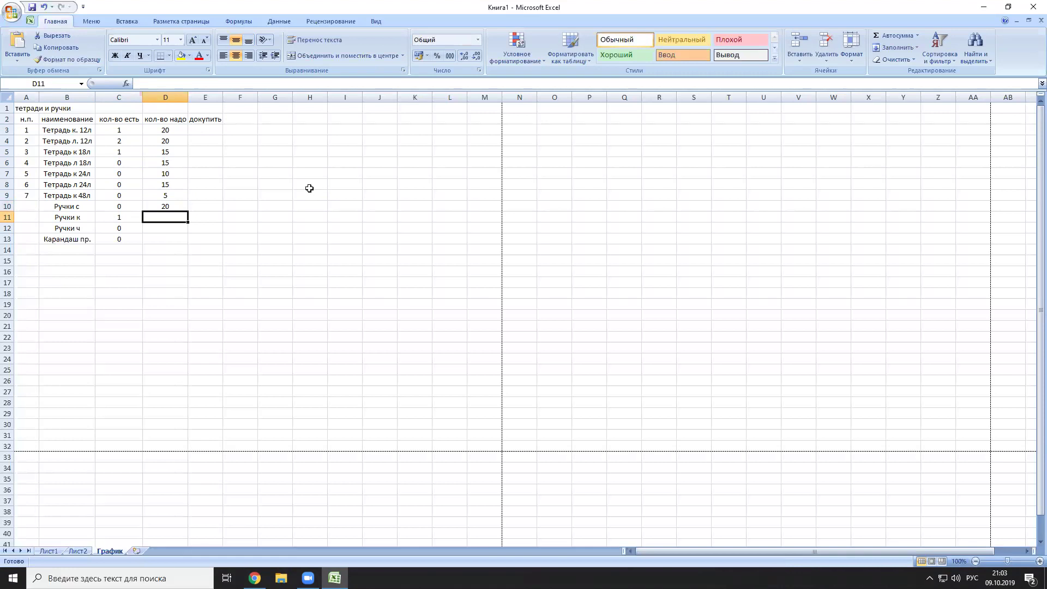
pyautogui.write('2')
pyautogui.press('Return')
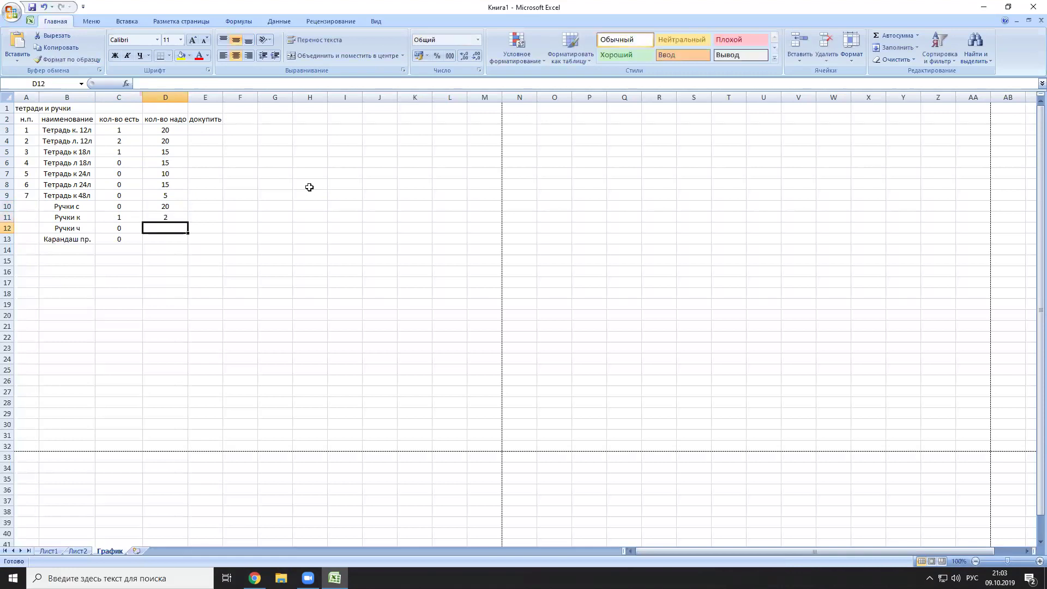
pyautogui.write('2')
pyautogui.press('Return')
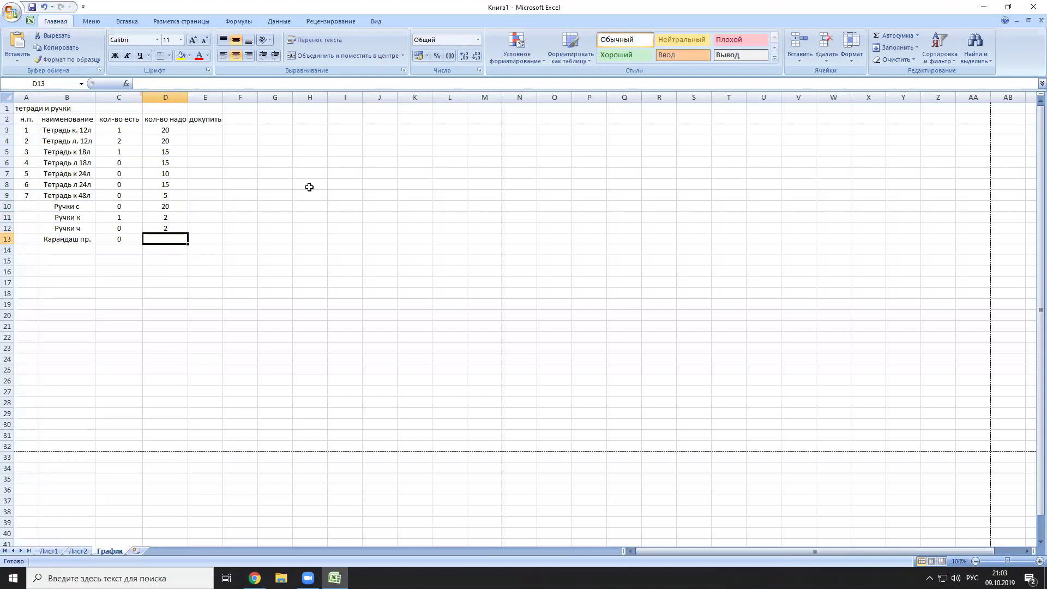
pyautogui.write('3')
pyautogui.press('Return')
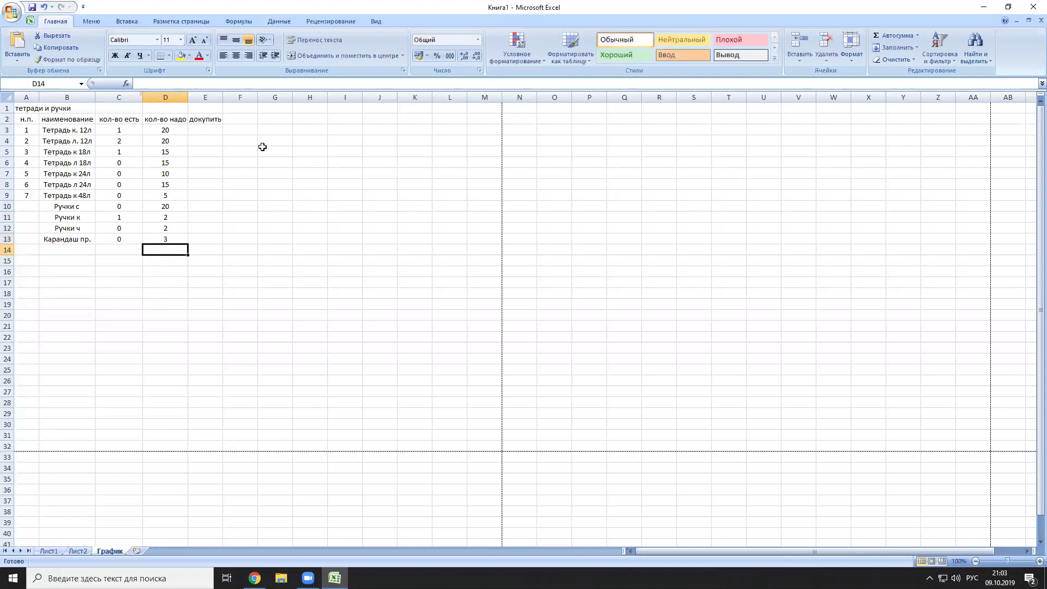
# Enter the formula =D3-C3 in cell E3 to calculate how many 12-sheet squared notebooks to buy.
pyautogui.click(211, 130)
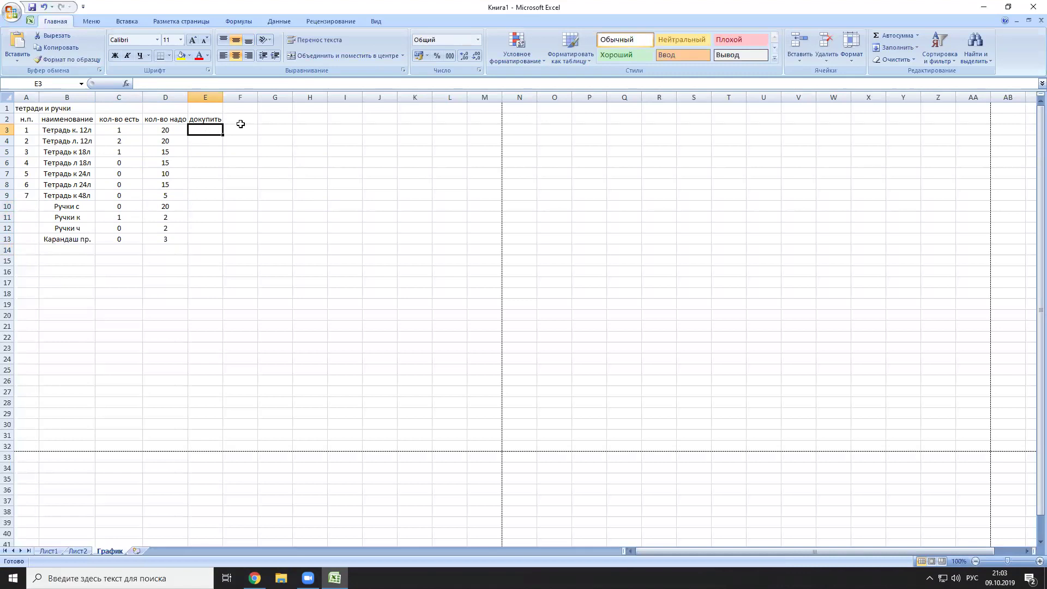
pyautogui.click(303, 230)
pyautogui.click(197, 131)
pyautogui.write('=')
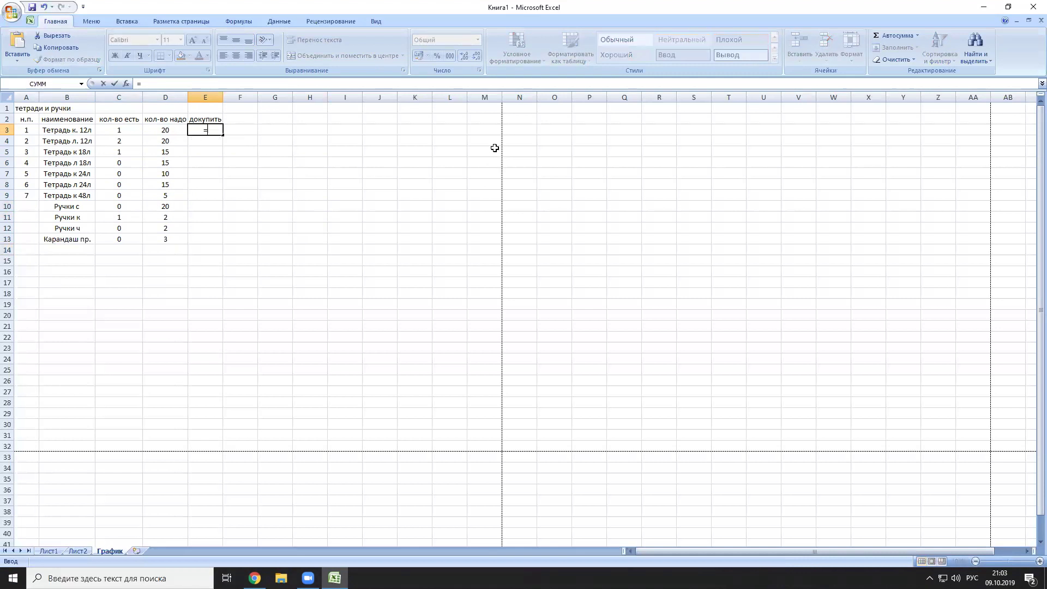
pyautogui.click(157, 128)
pyautogui.write('-')
pyautogui.click(131, 132)
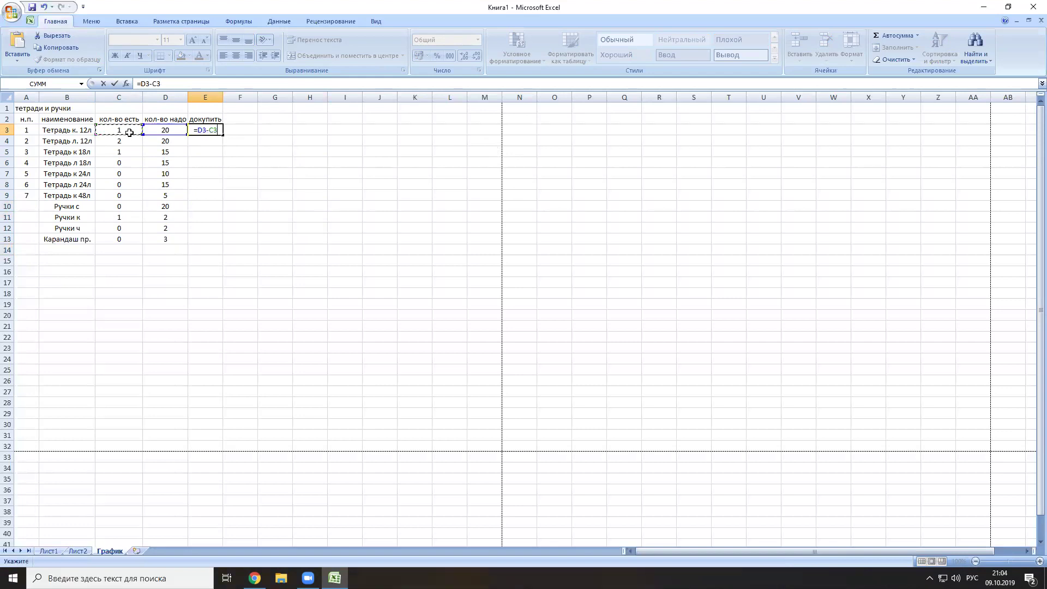
pyautogui.press('Return')
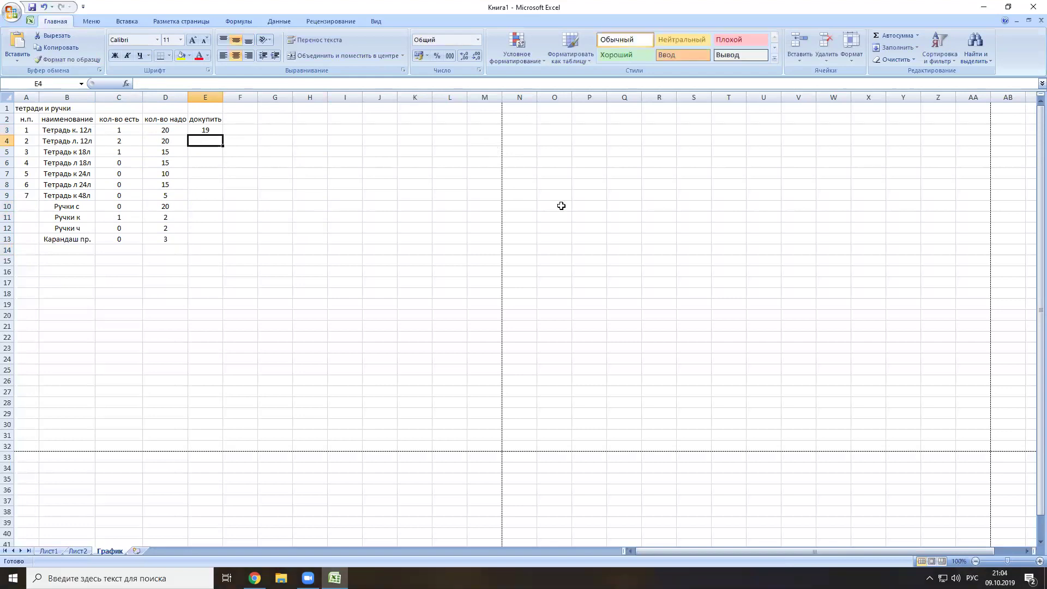
# Fill the subtraction formula from cell E3 down to E13 for all the remaining items.
pyautogui.click(216, 132)
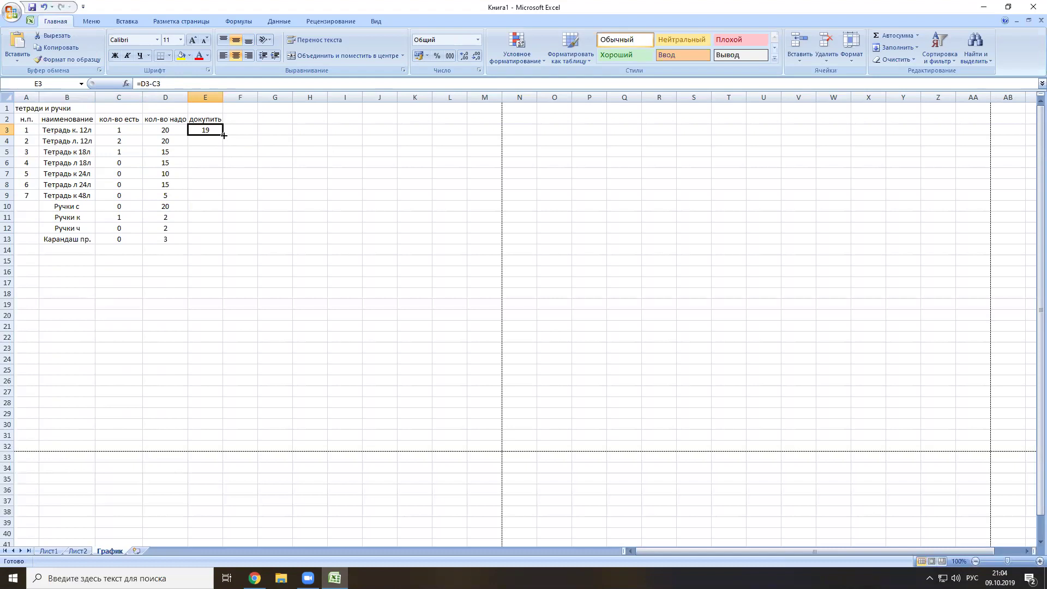
pyautogui.moveTo(223, 135); pyautogui.dragTo(215, 244)
pyautogui.click(400, 243)
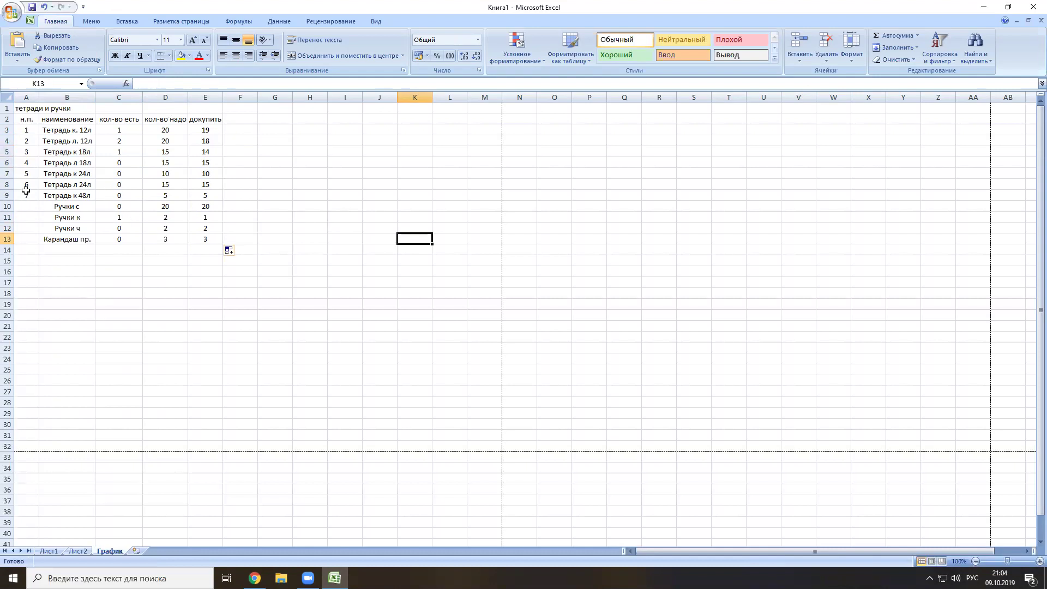
# Extend the item numbering in column A down to row 13, adding numbers 8 to 11.
pyautogui.moveTo(20, 130); pyautogui.dragTo(37, 246)
pyautogui.click(25, 173)
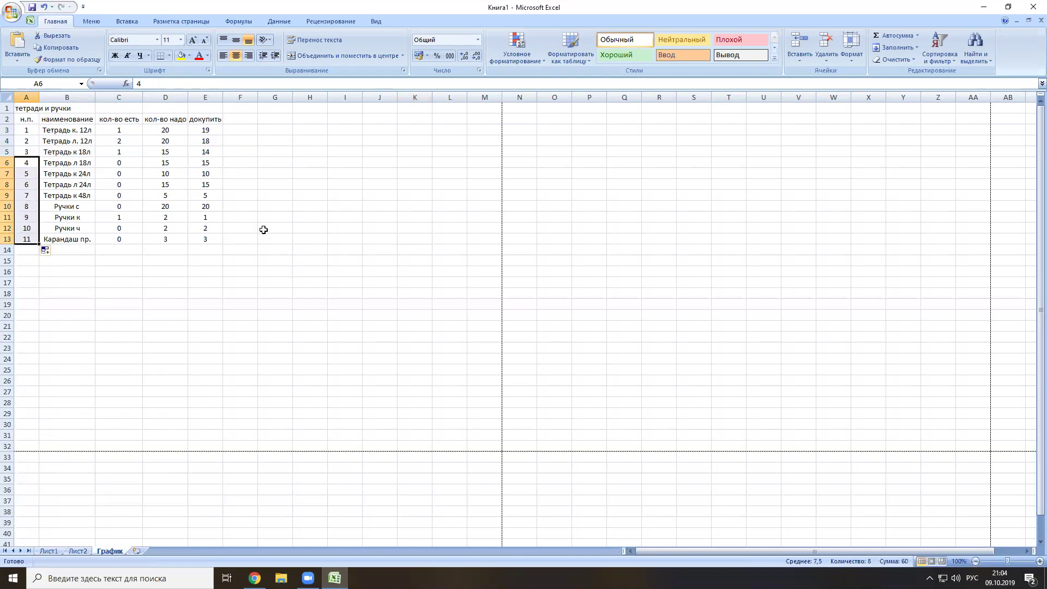
pyautogui.click(349, 215)
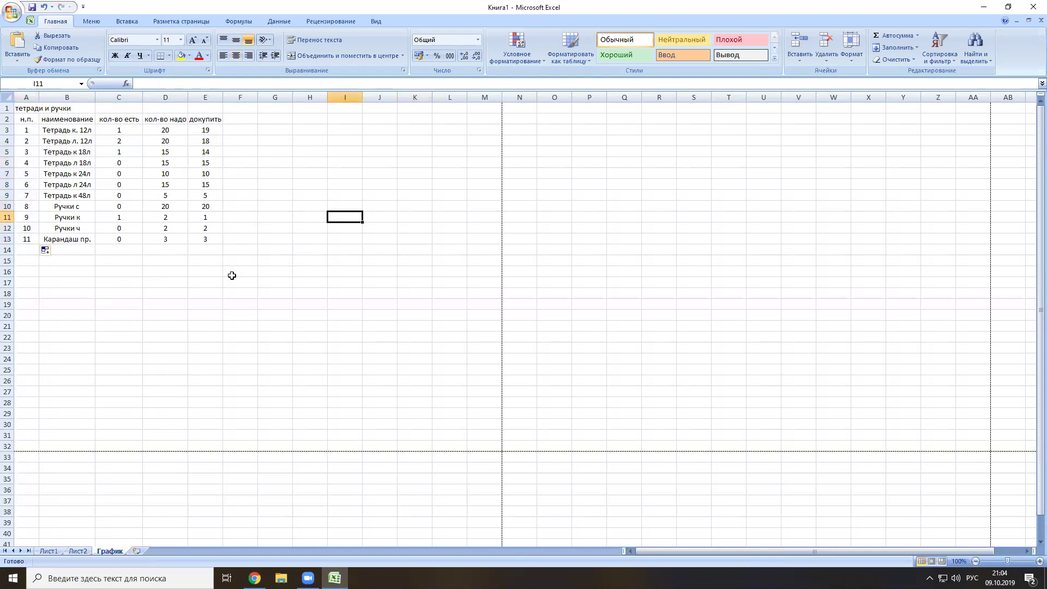
# Add the column headings "цена шт" in cell F2 and "цена обш" in cell G2.
pyautogui.click(240, 117)
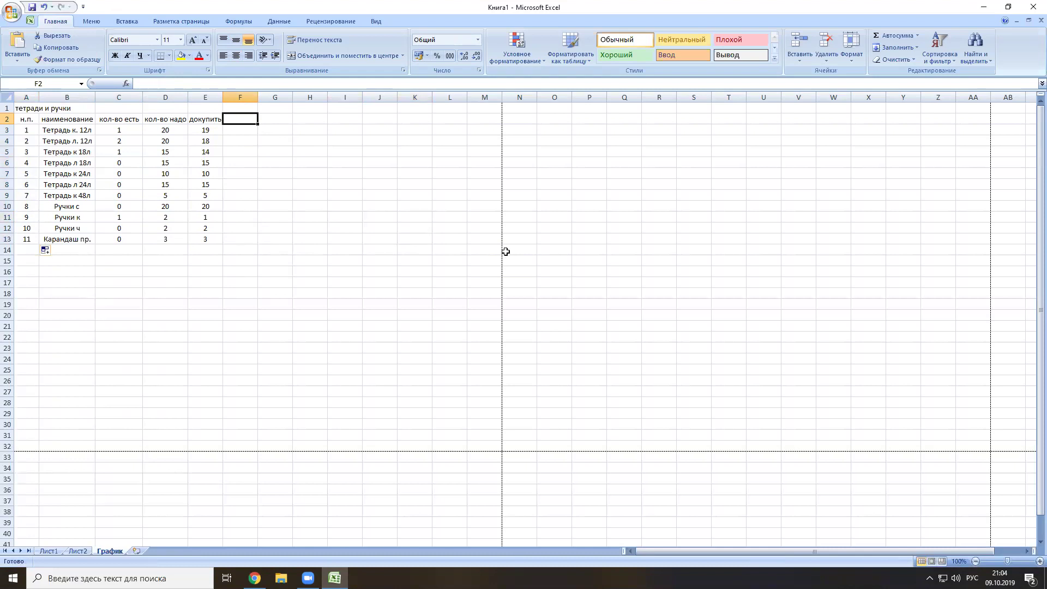
pyautogui.write('цена')
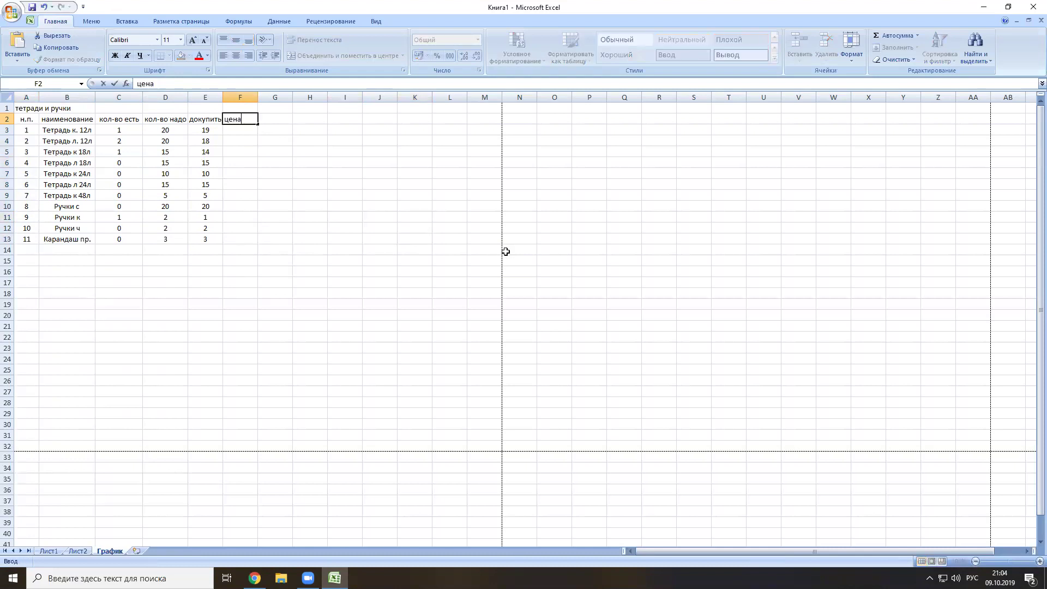
pyautogui.write(' шт')
pyautogui.press('Tab')
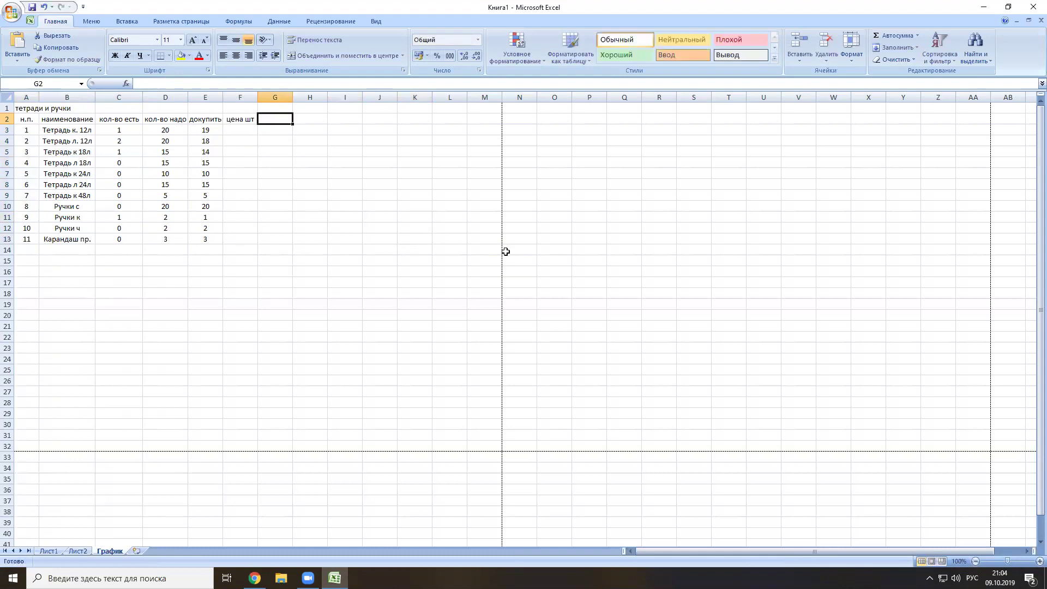
pyautogui.write('ц')
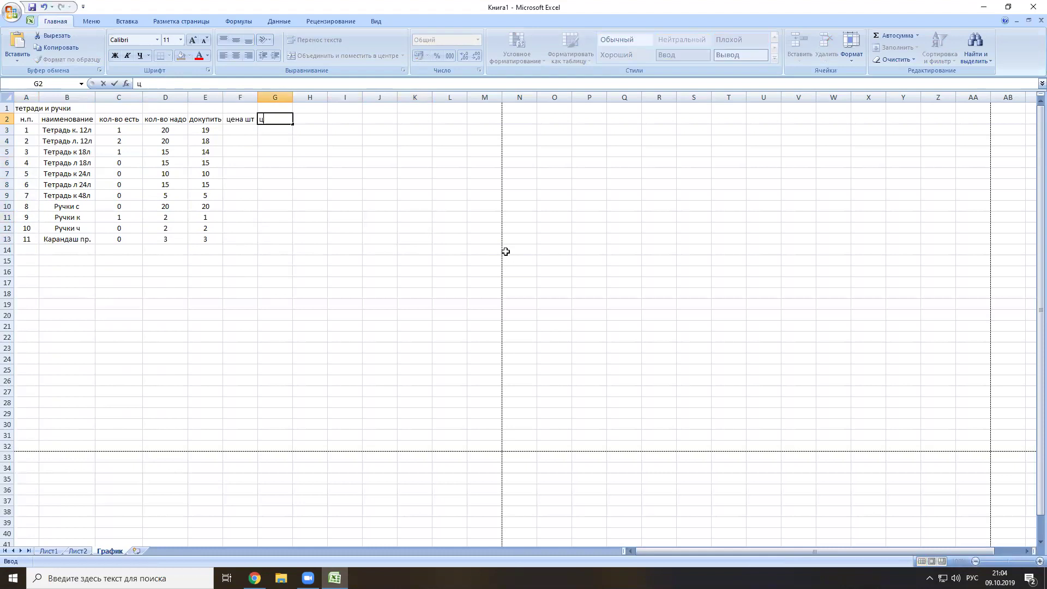
pyautogui.write('етаена обш')
pyautogui.press('Return')
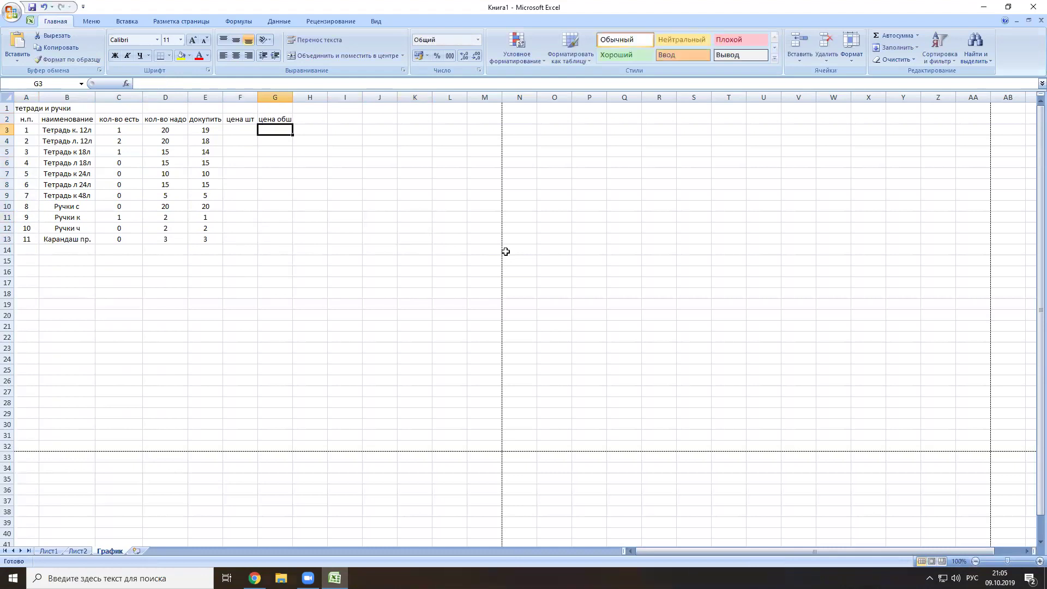
# Add the total row label "итог" in cell B14 below the last item.
pyautogui.click(62, 250)
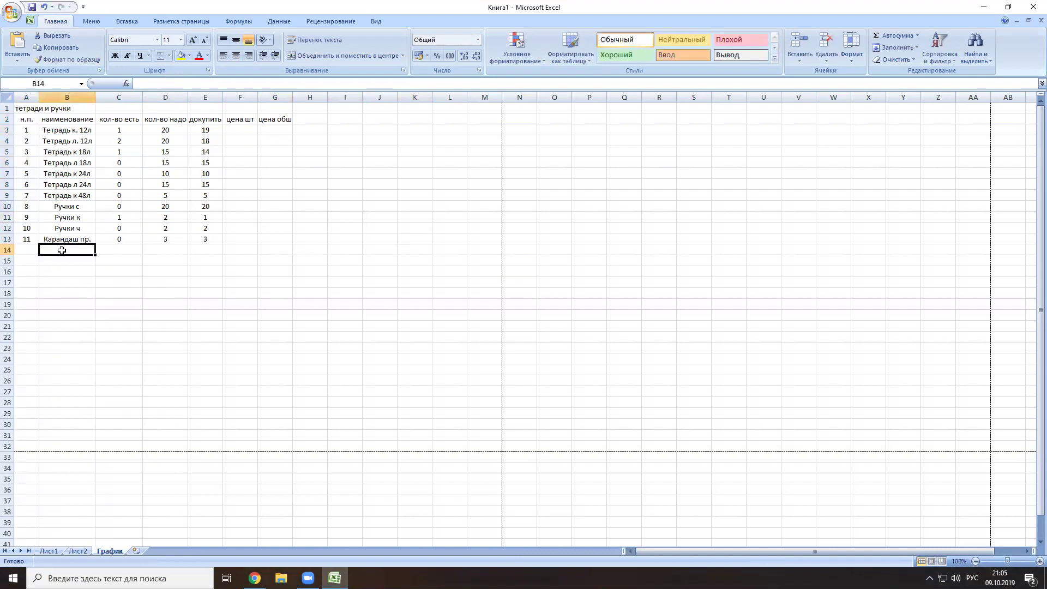
pyautogui.write('итог')
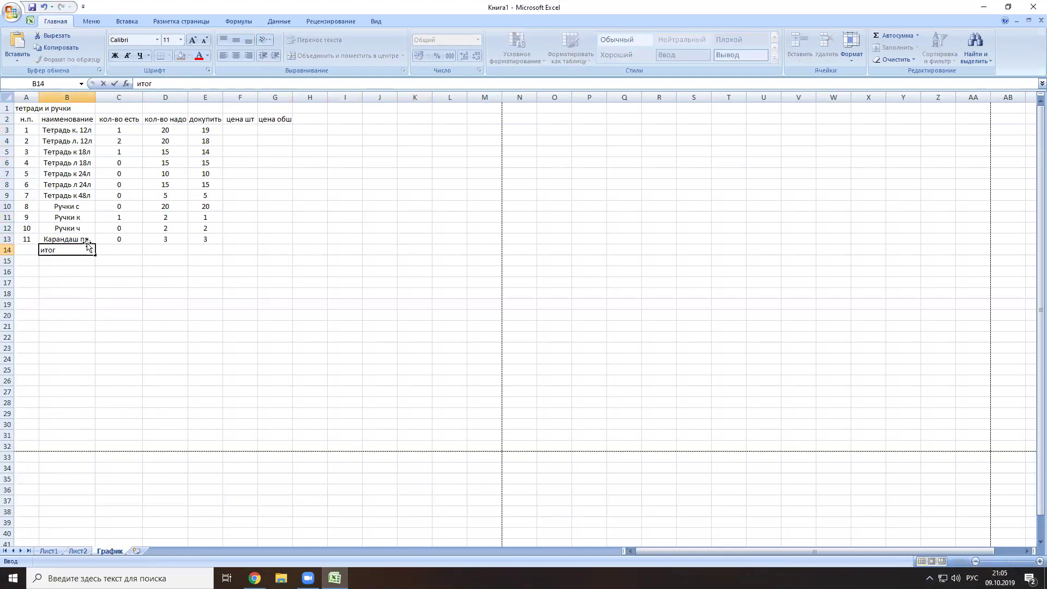
pyautogui.click(247, 130)
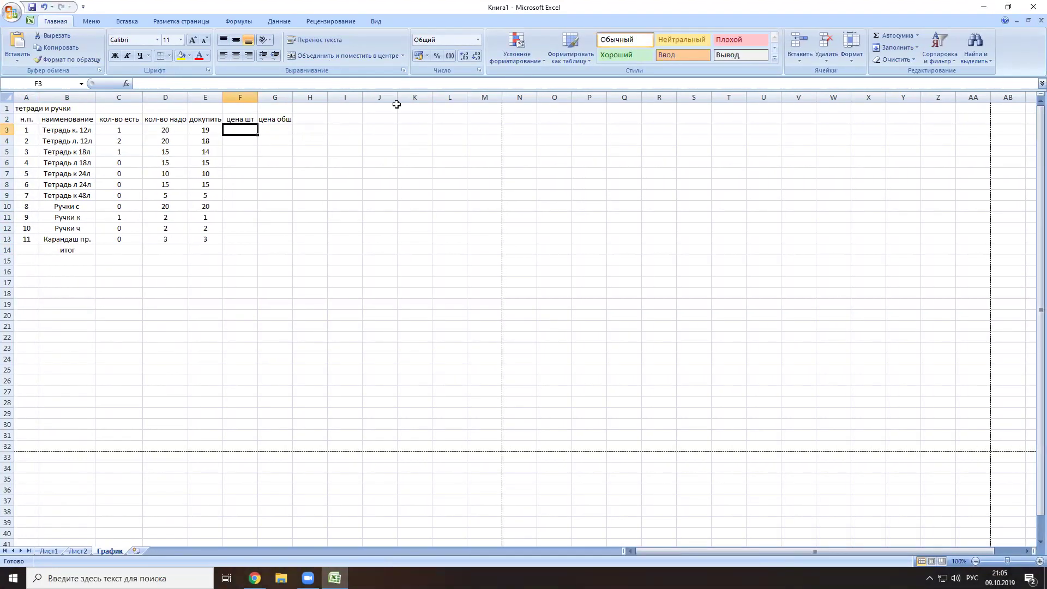
pyautogui.click(981, 7)
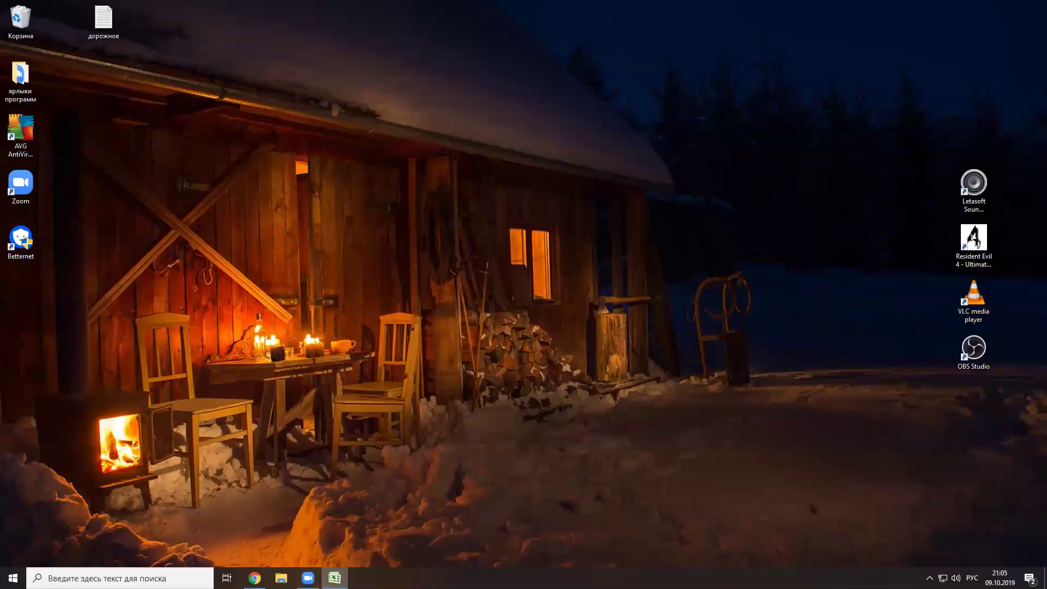
pyautogui.click(335, 578)
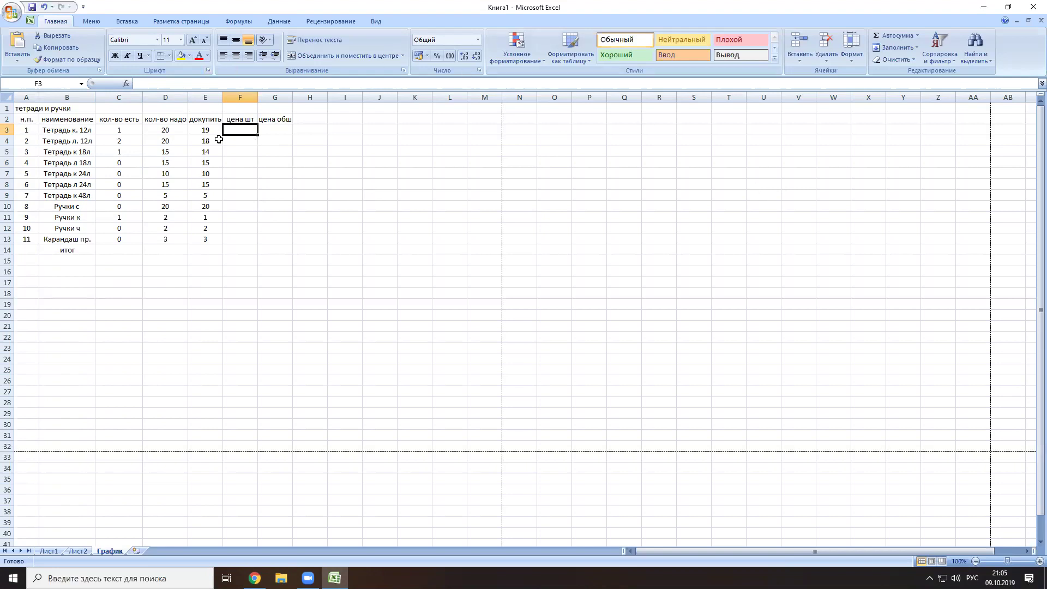
pyautogui.press('Down')
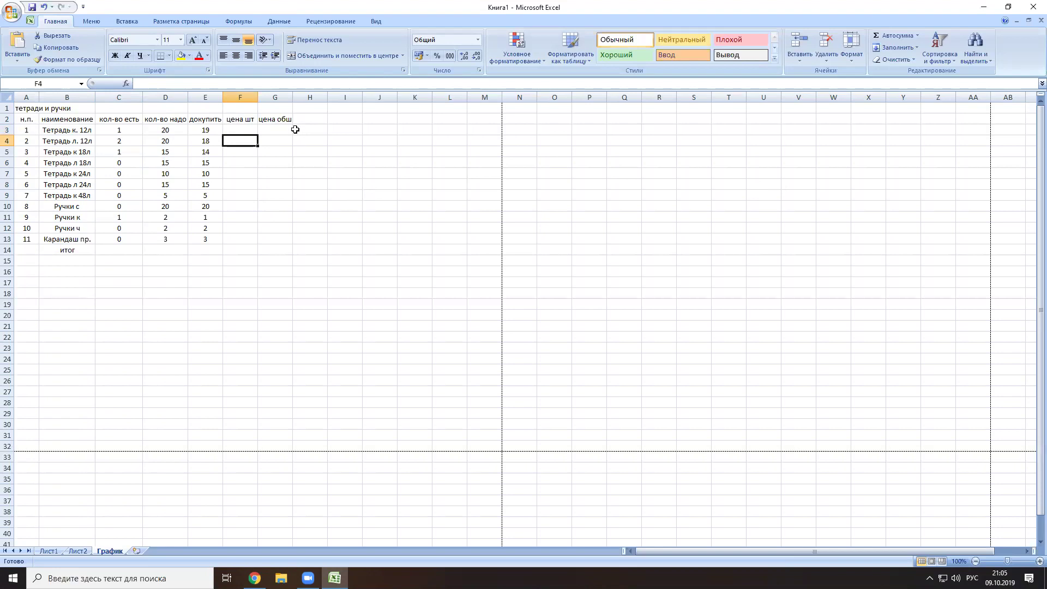
# Enter the unit prices 5, 5, 10, 10 and 13 in cells F3 to F7.
pyautogui.click(242, 130)
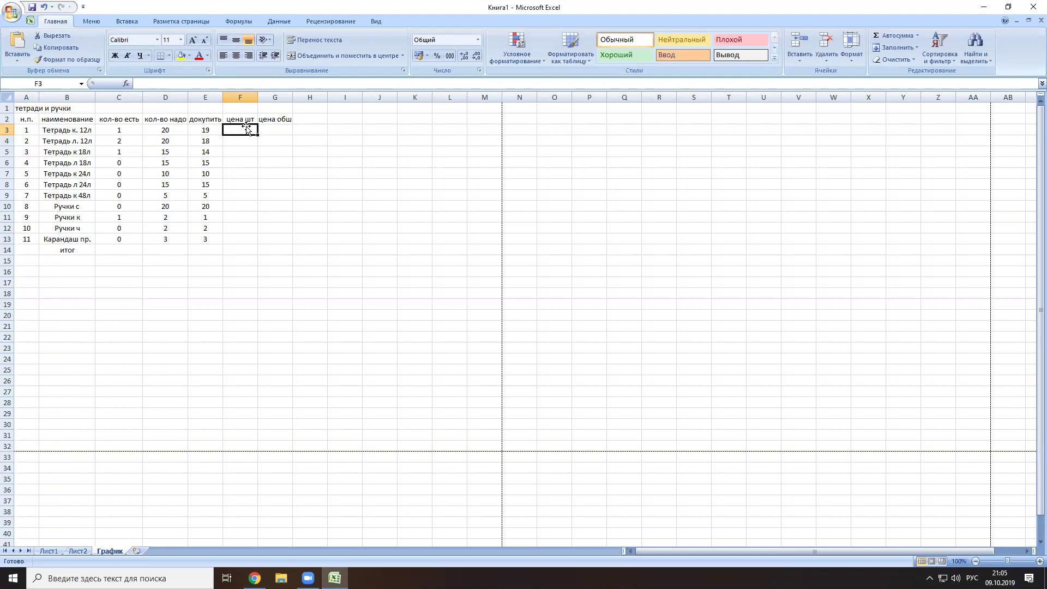
pyautogui.write('5')
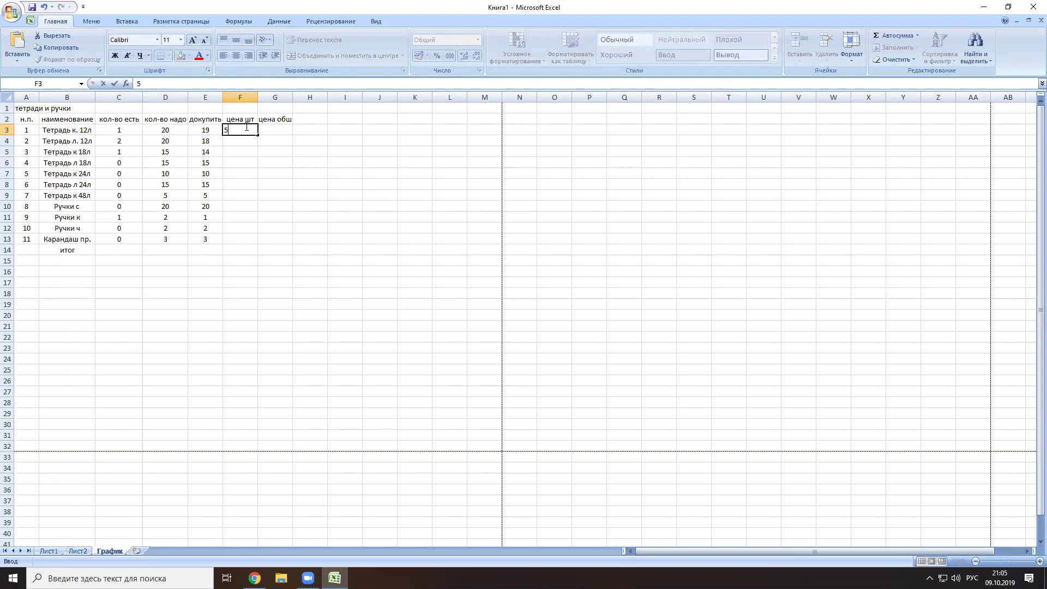
pyautogui.press('Return')
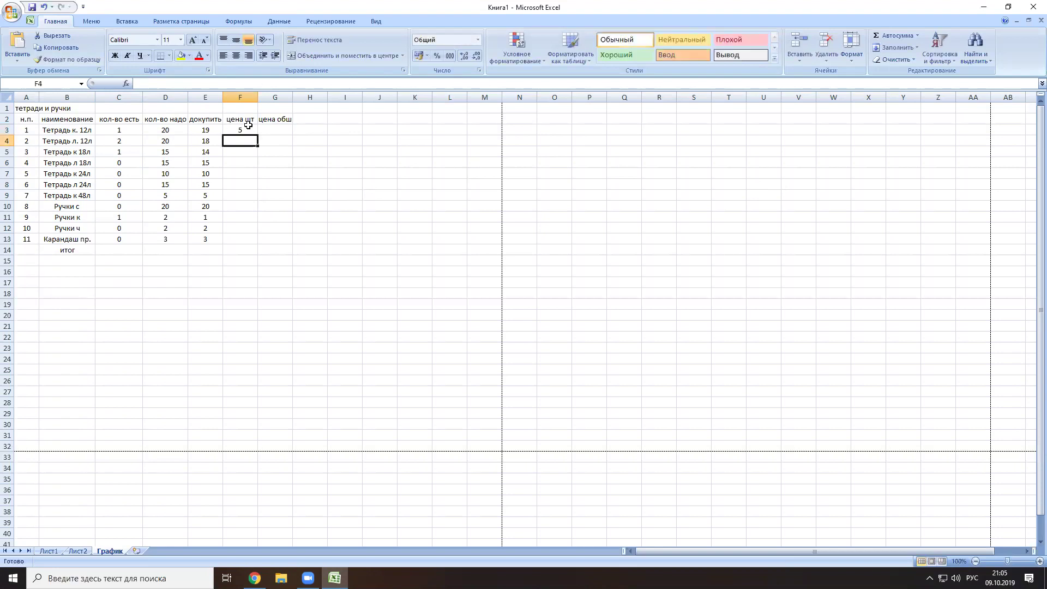
pyautogui.write('5')
pyautogui.press('Return')
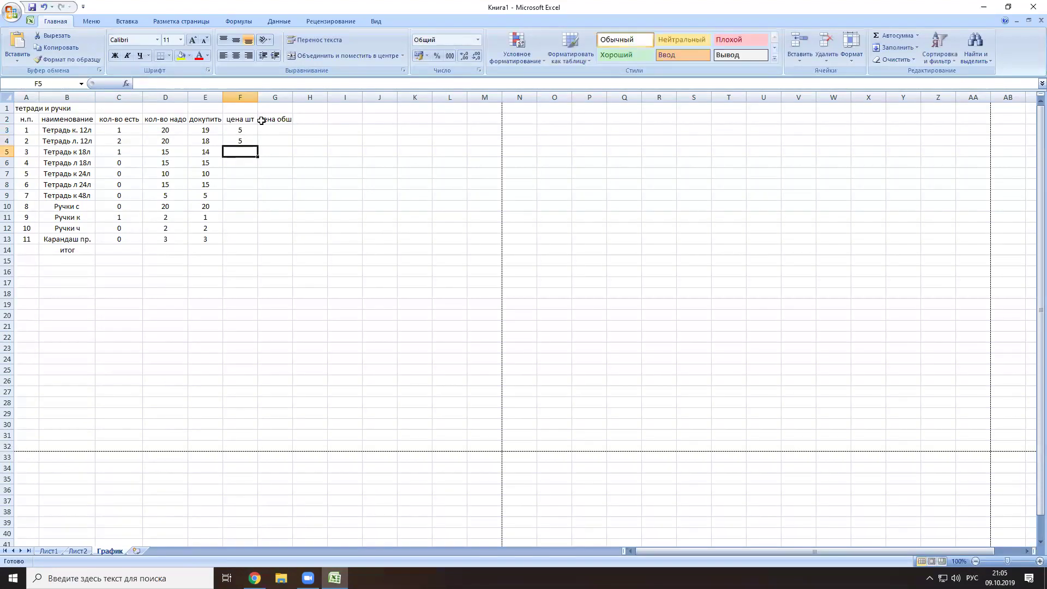
pyautogui.write('10')
pyautogui.press('Return')
pyautogui.write('10')
pyautogui.press('Return')
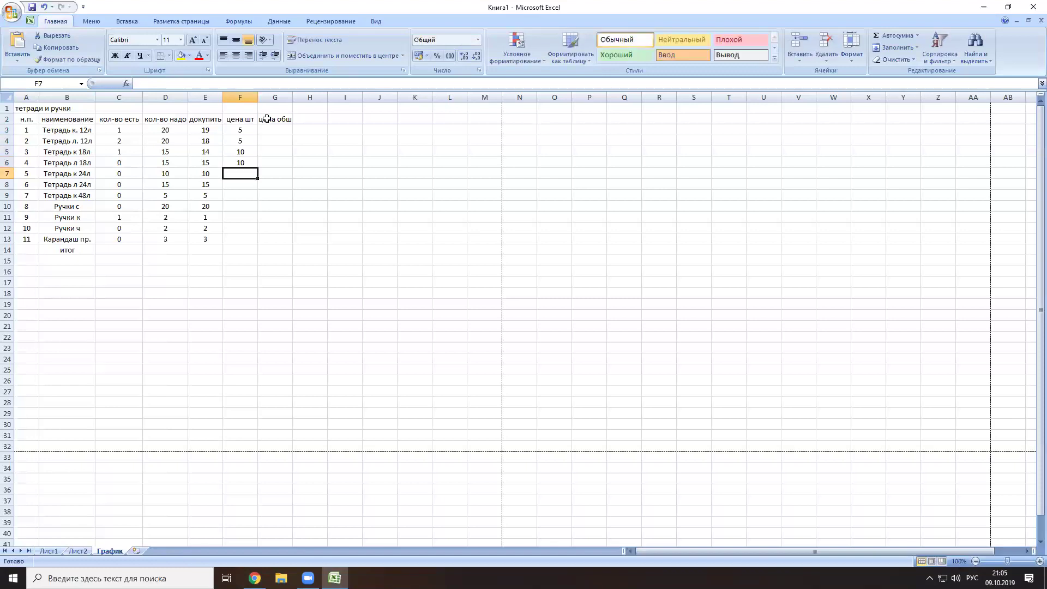
pyautogui.write('13')
pyautogui.press('Return')
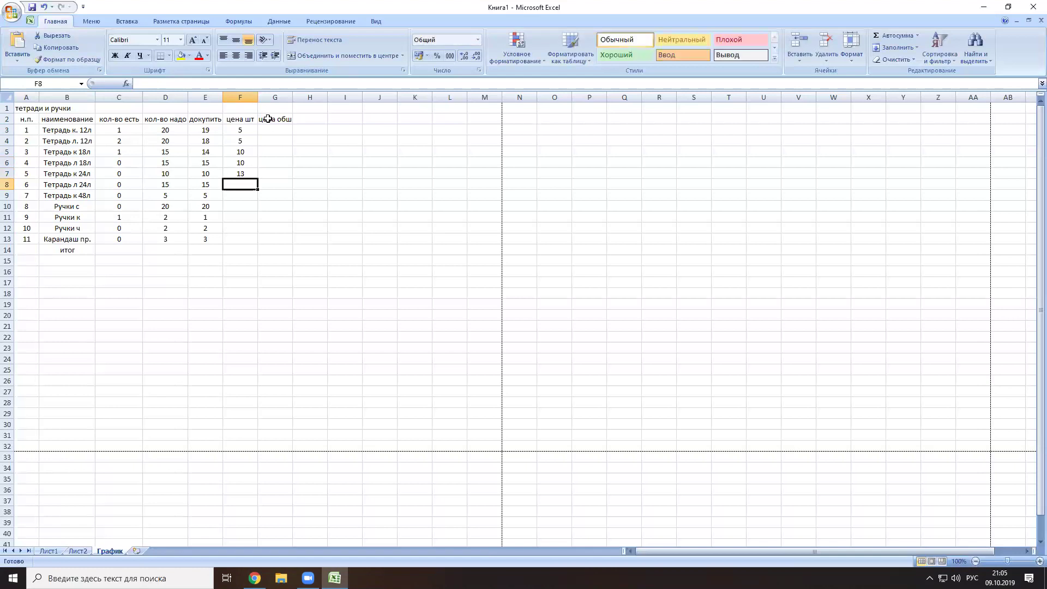
# Enter the unit prices 12, 24, 3, 5, 5 and 30 in cells F8 to F13.
pyautogui.write('12')
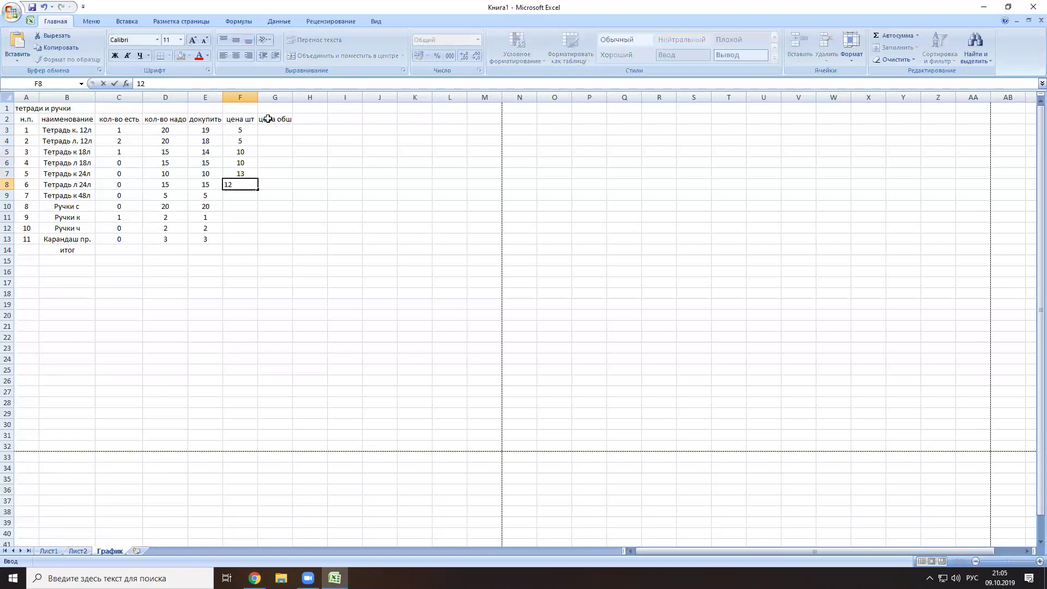
pyautogui.press('Return')
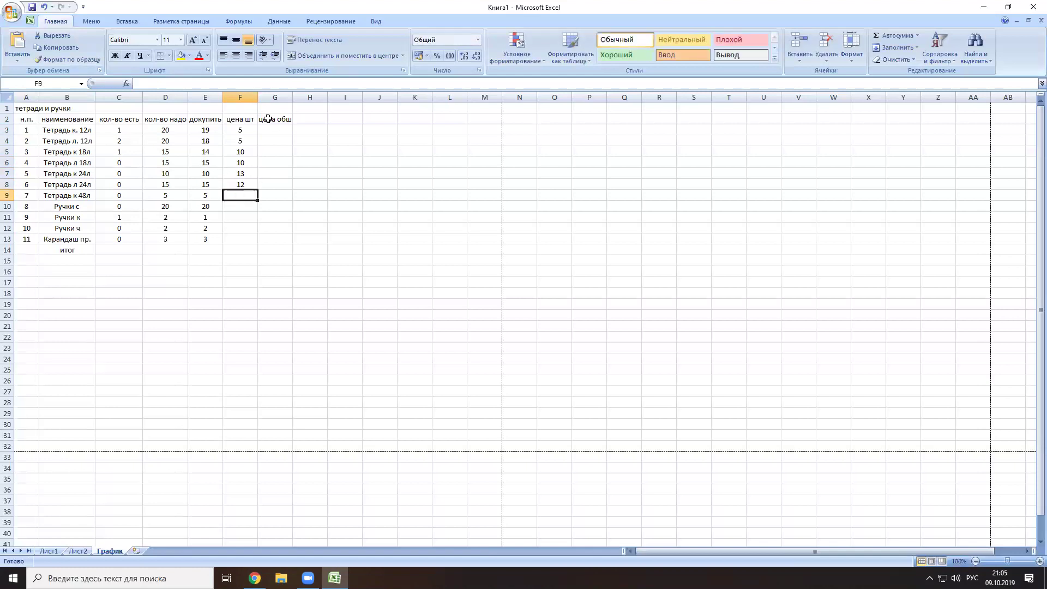
pyautogui.write('24')
pyautogui.press('Return')
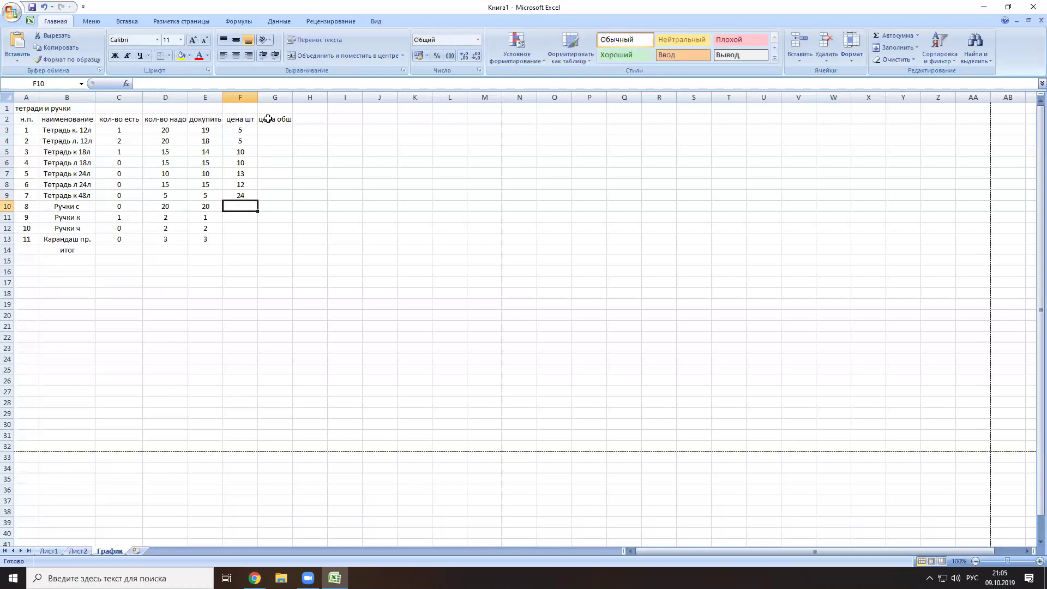
pyautogui.write('3')
pyautogui.press('Return')
pyautogui.write('5')
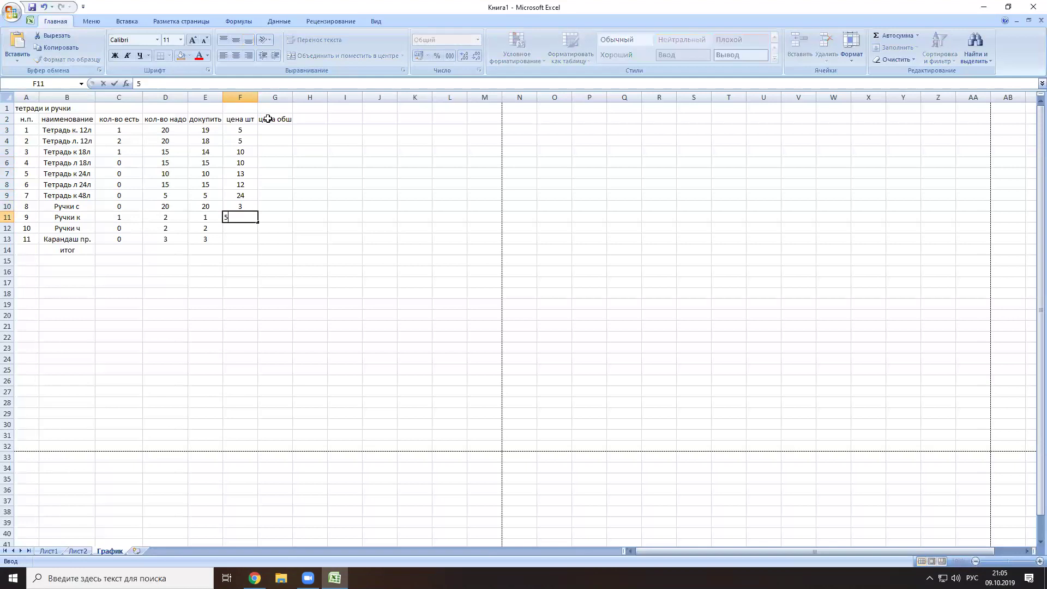
pyautogui.press('Return')
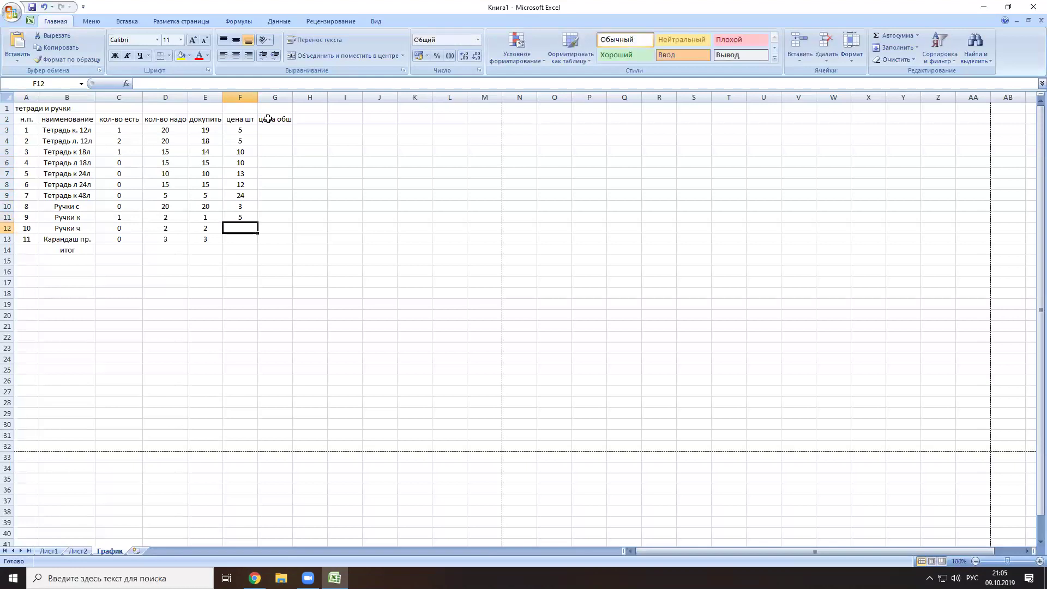
pyautogui.write('5')
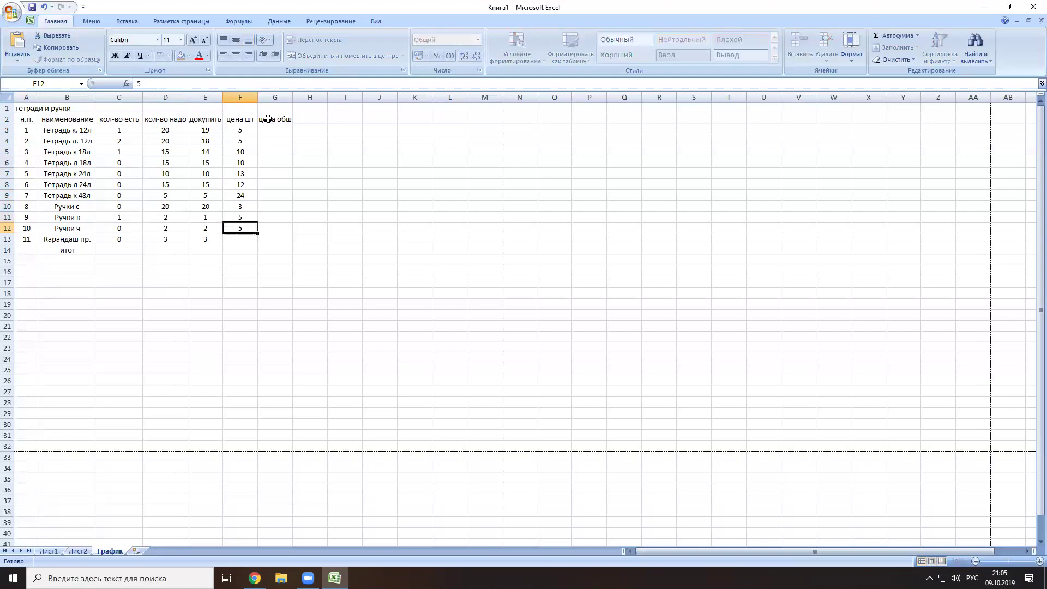
pyautogui.press('Return')
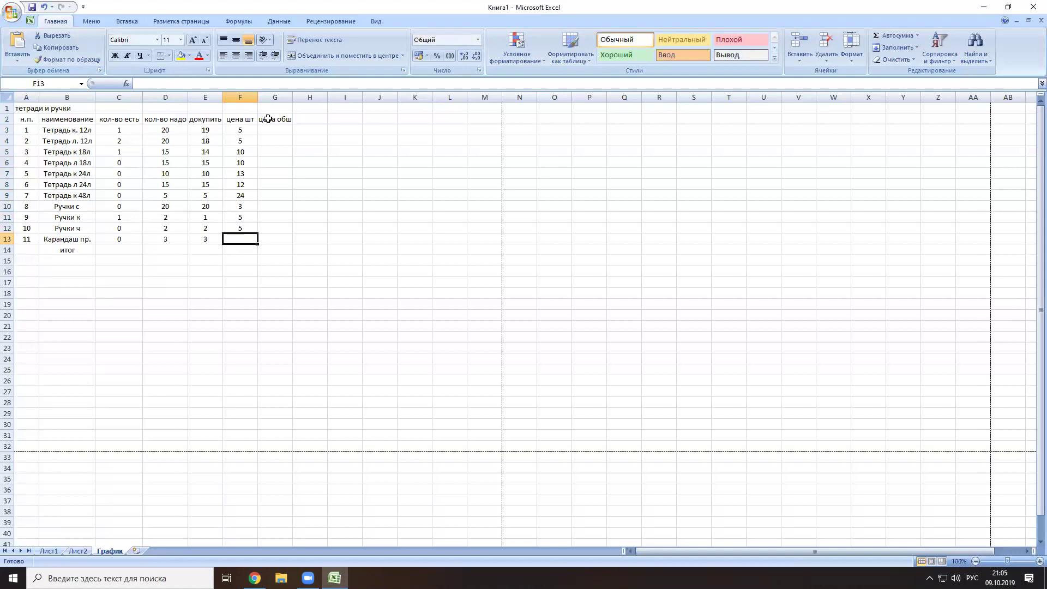
pyautogui.write('30')
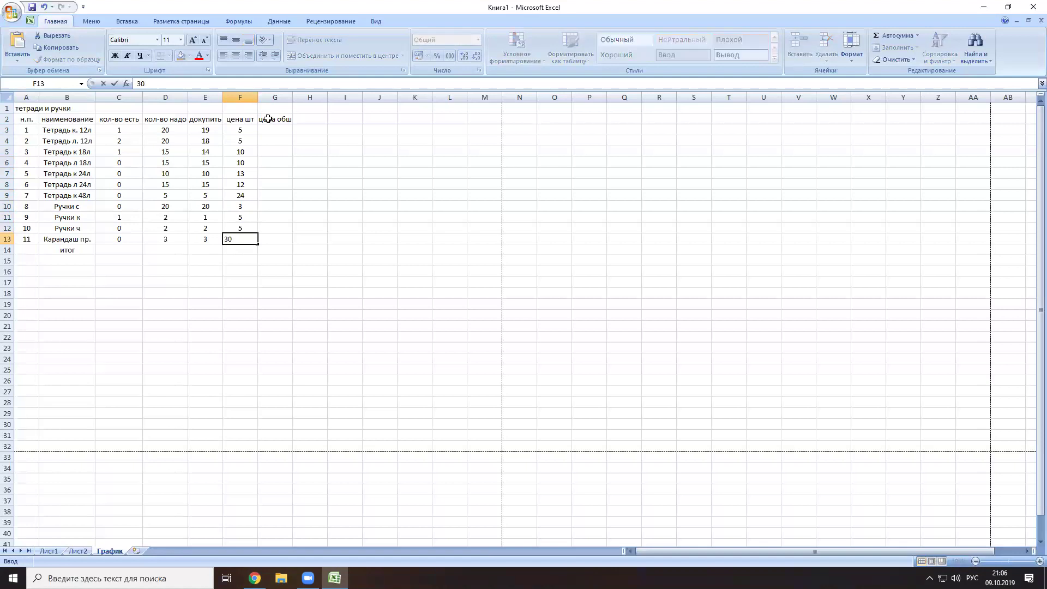
pyautogui.press('Return')
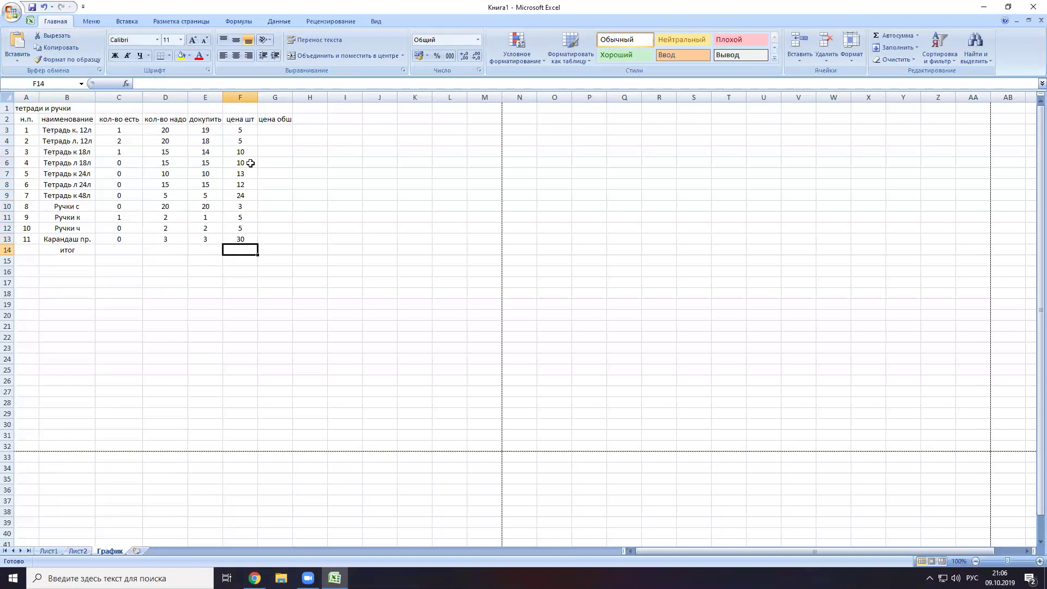
# Enter the formula =F3*E3 in cell G3 to multiply the unit price by the quantity to buy.
pyautogui.click(274, 139)
pyautogui.click(275, 127)
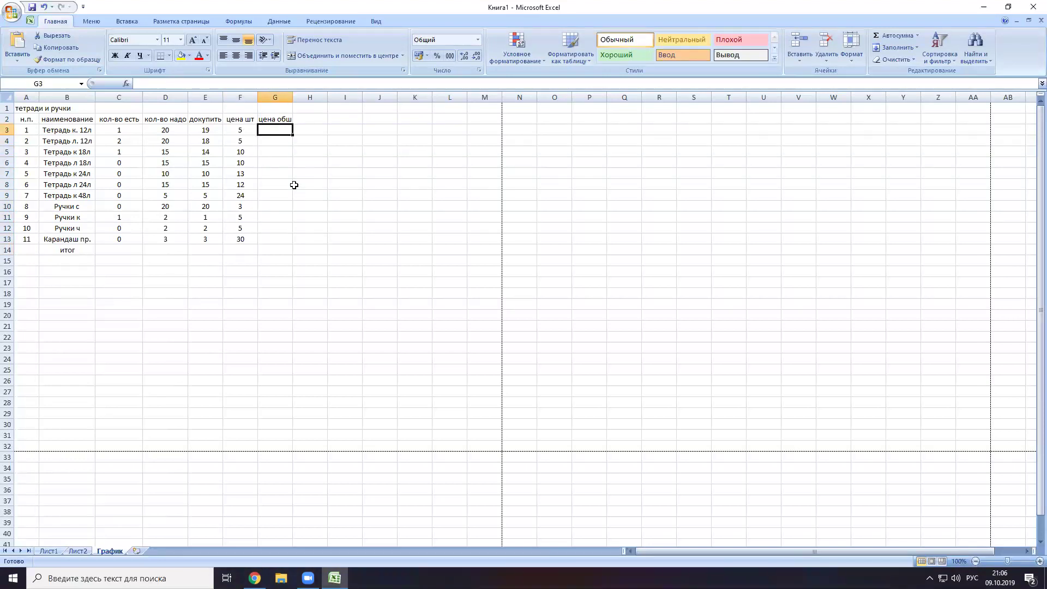
pyautogui.click(239, 129)
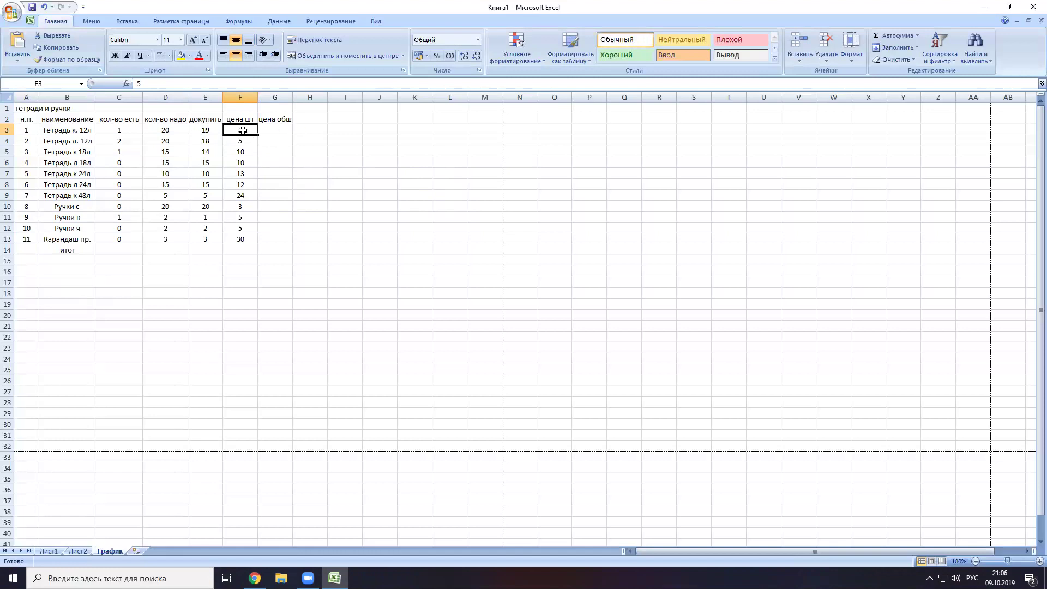
pyautogui.click(274, 129)
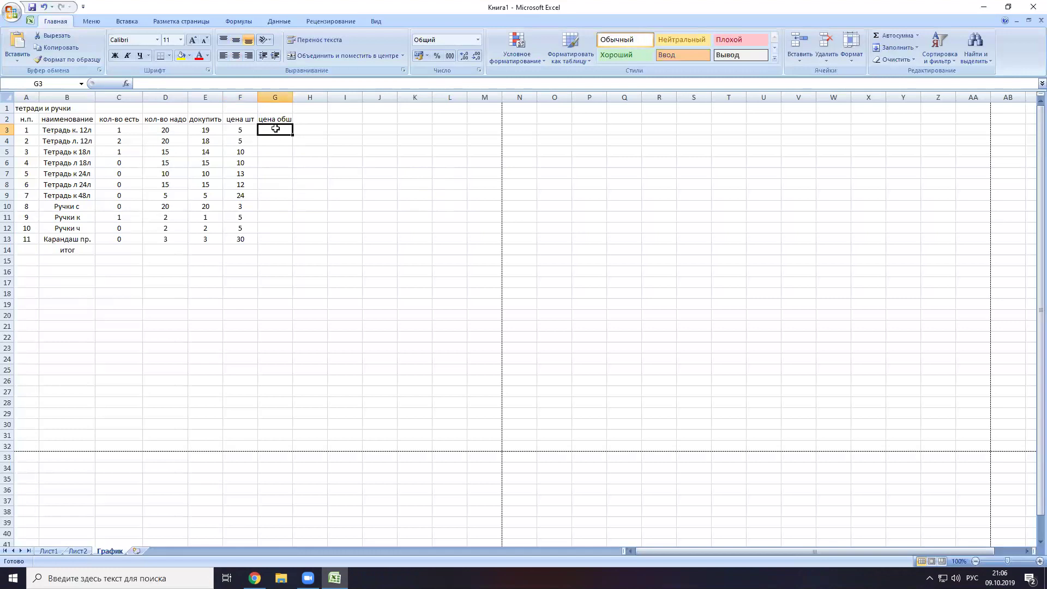
pyautogui.write('=')
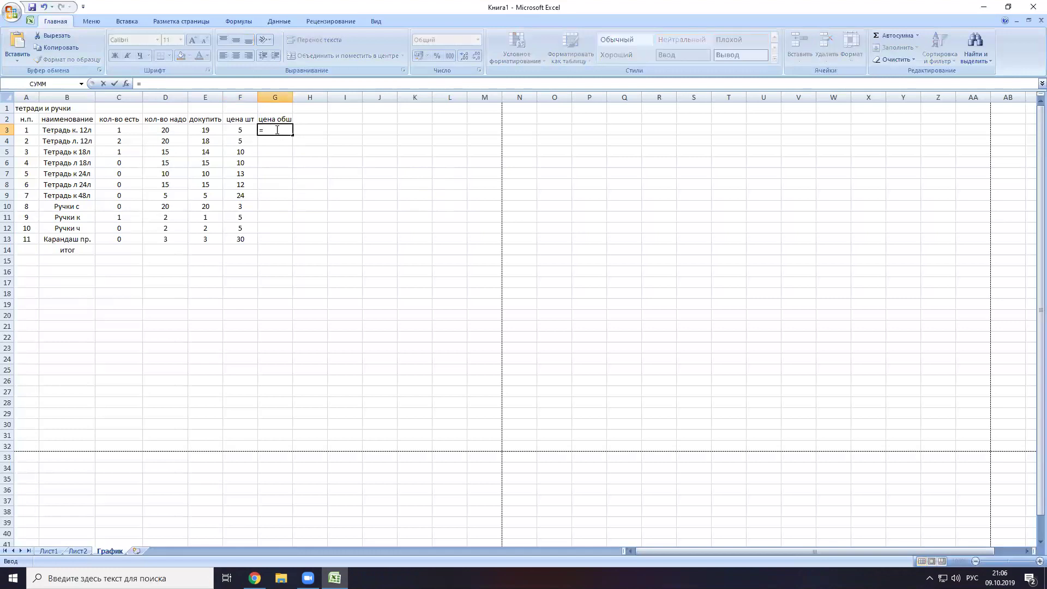
pyautogui.click(238, 130)
pyautogui.write('*')
pyautogui.click(212, 133)
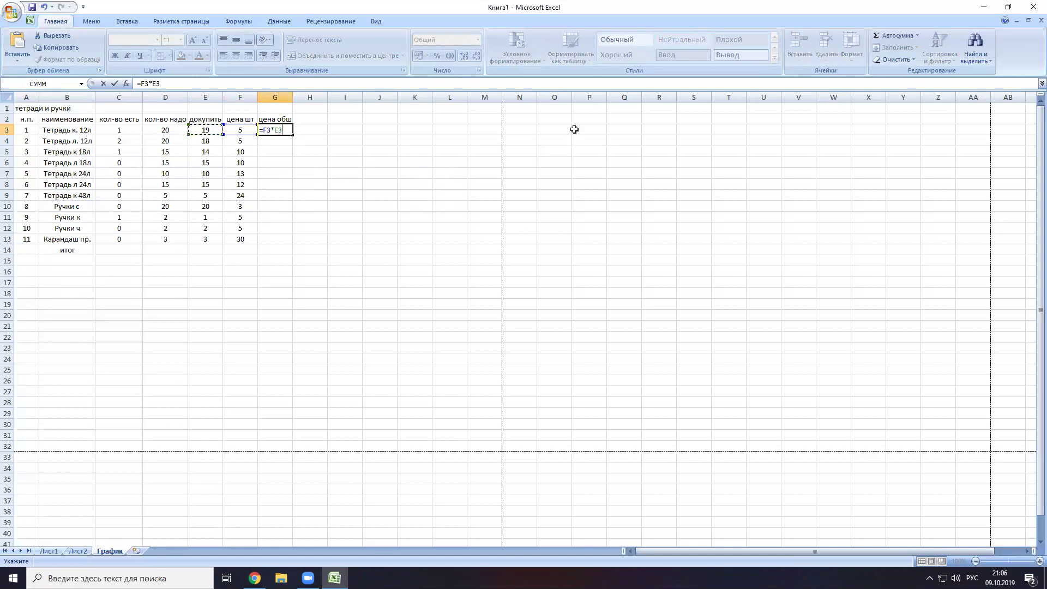
pyautogui.press('Return')
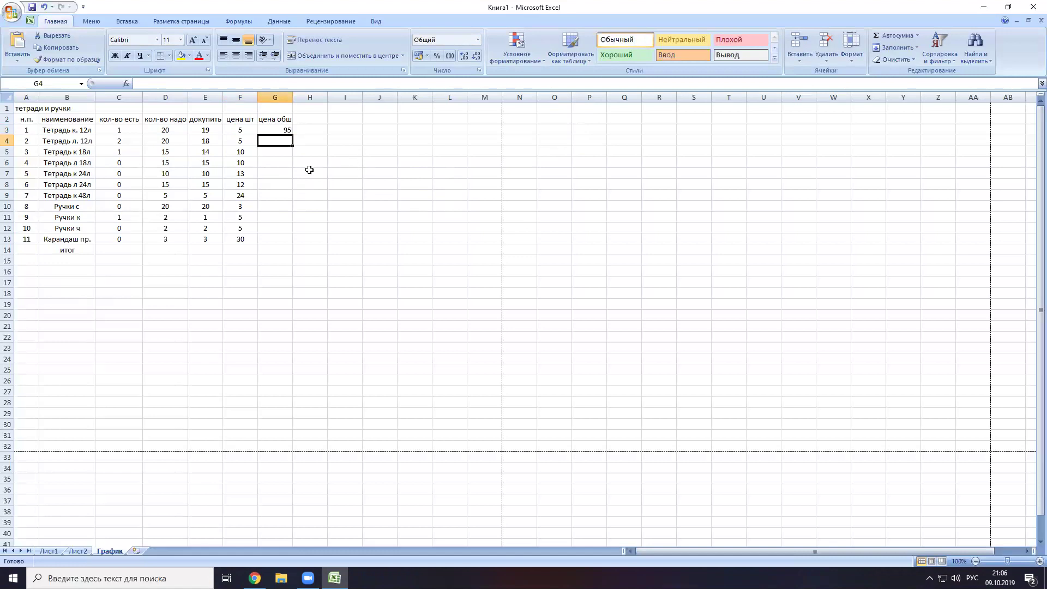
# Fill the total price formula from G3 down to G13.
pyautogui.click(270, 130)
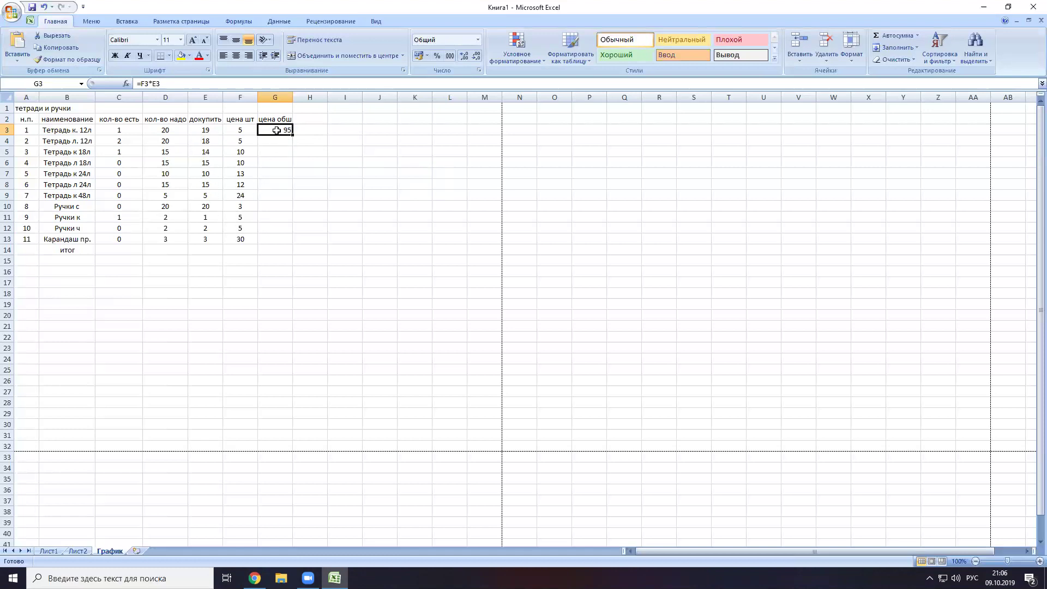
pyautogui.moveTo(292, 135); pyautogui.dragTo(286, 244)
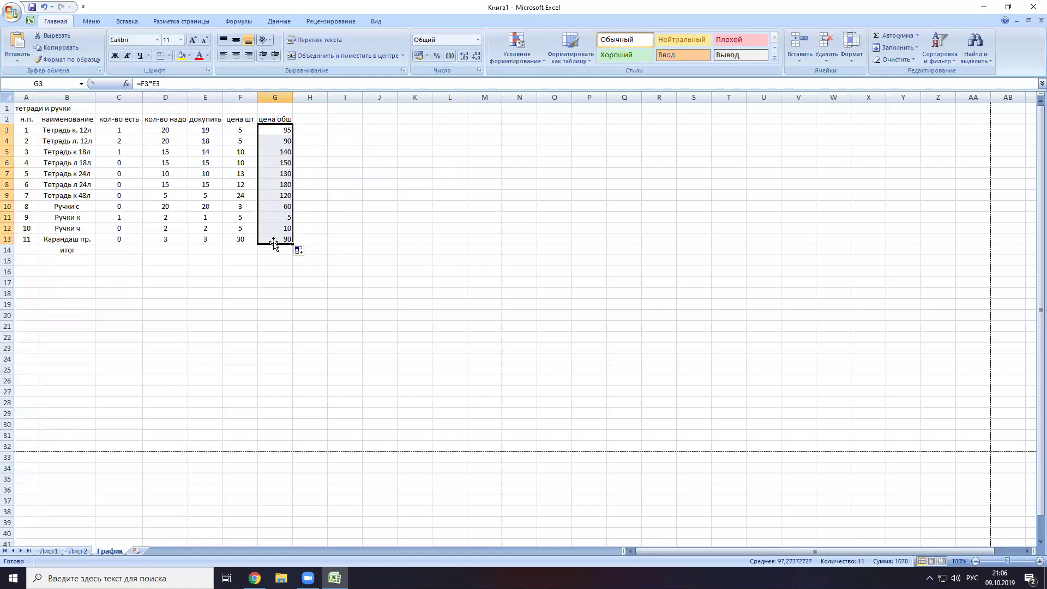
pyautogui.click(325, 217)
# Insert the СУММ function in cell G14 from the recently used functions, summing the total prices in G3:G13.
pyautogui.click(275, 251)
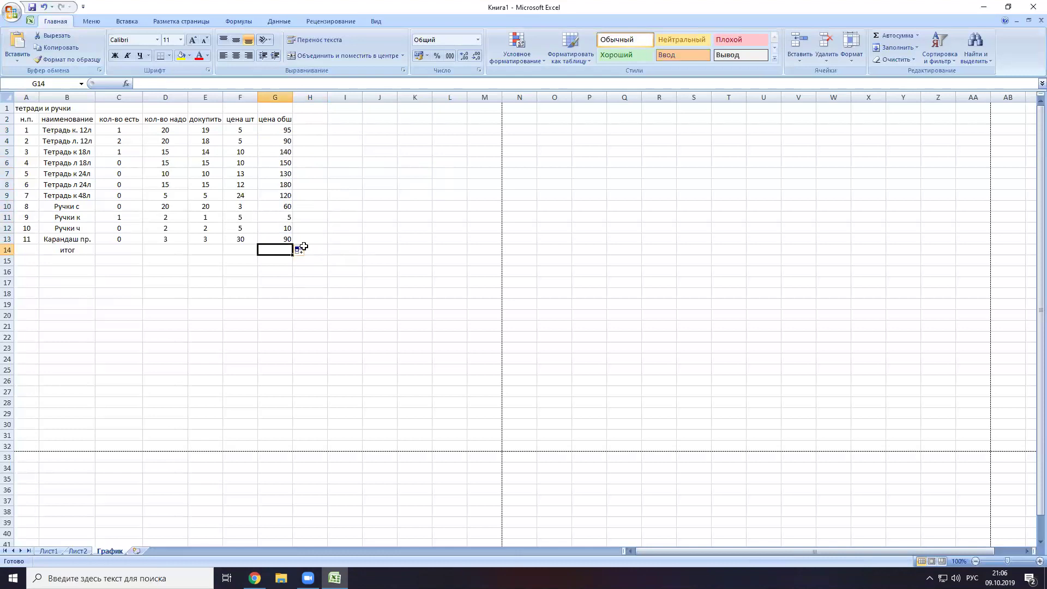
pyautogui.click(126, 84)
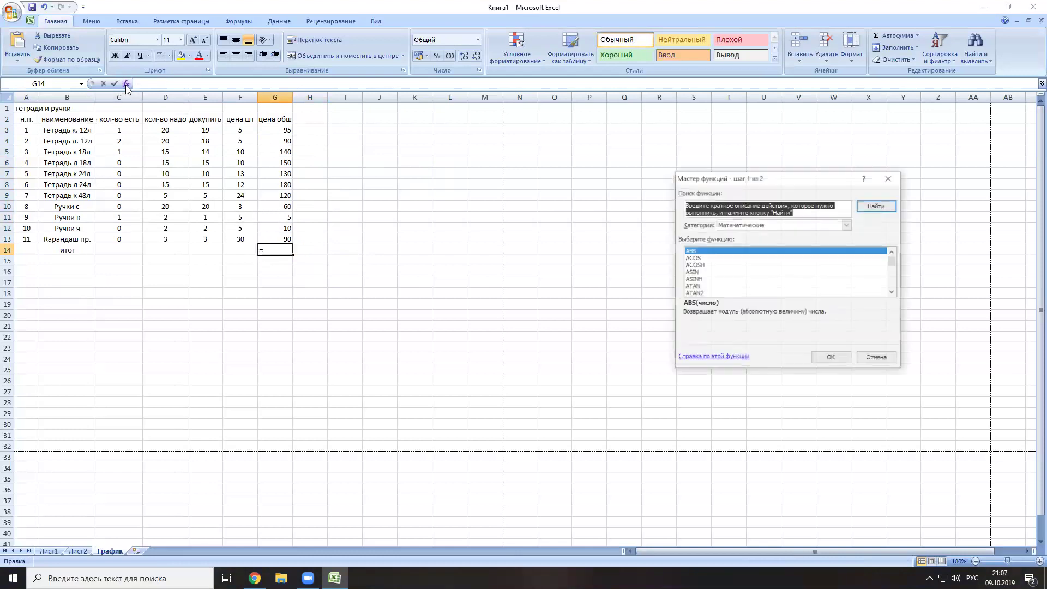
pyautogui.click(759, 225)
pyautogui.click(768, 236)
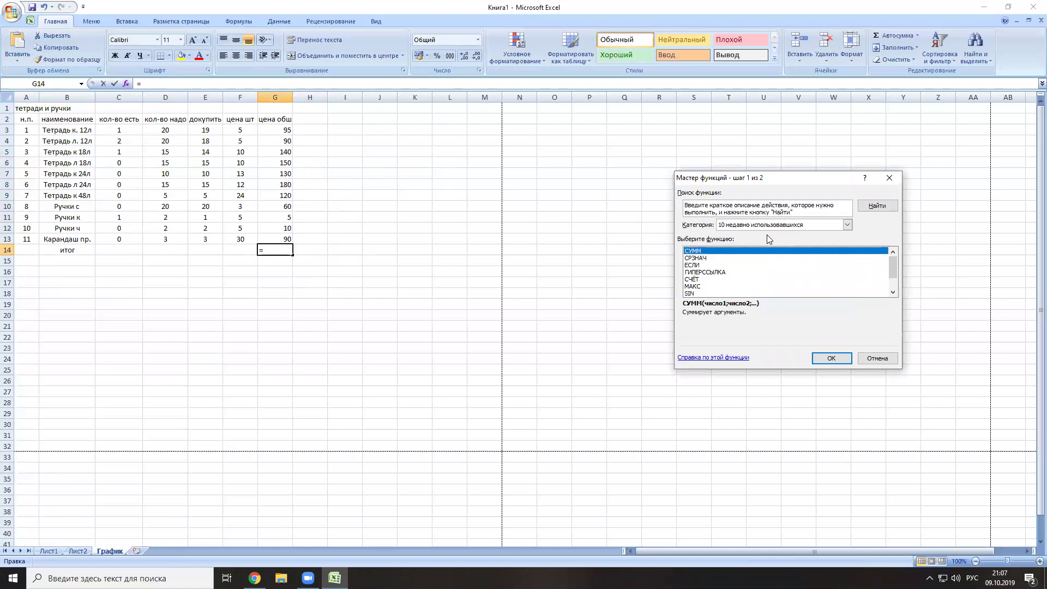
pyautogui.click(832, 358)
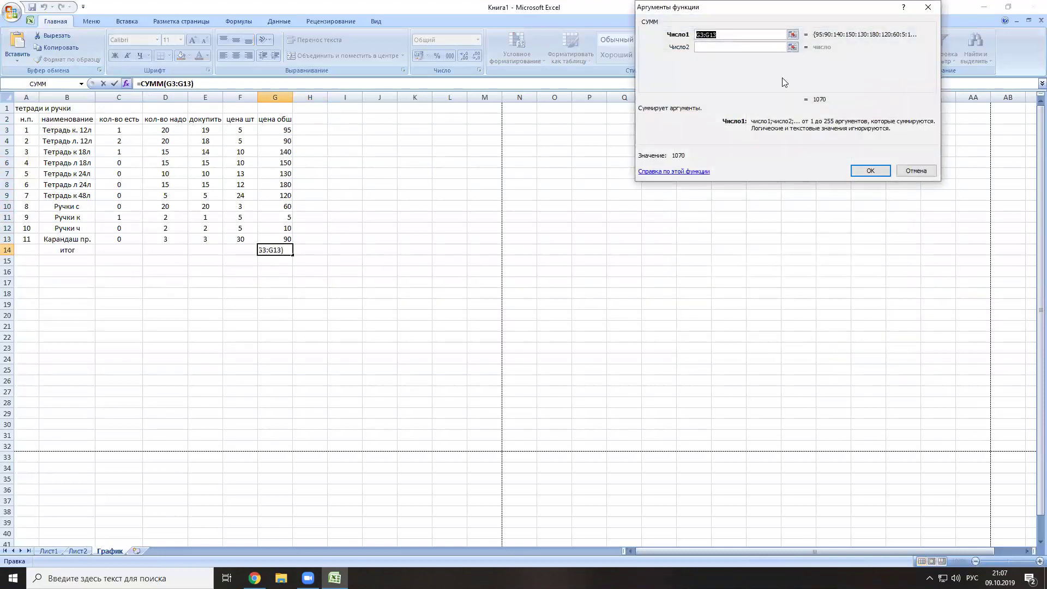
pyautogui.click(792, 35)
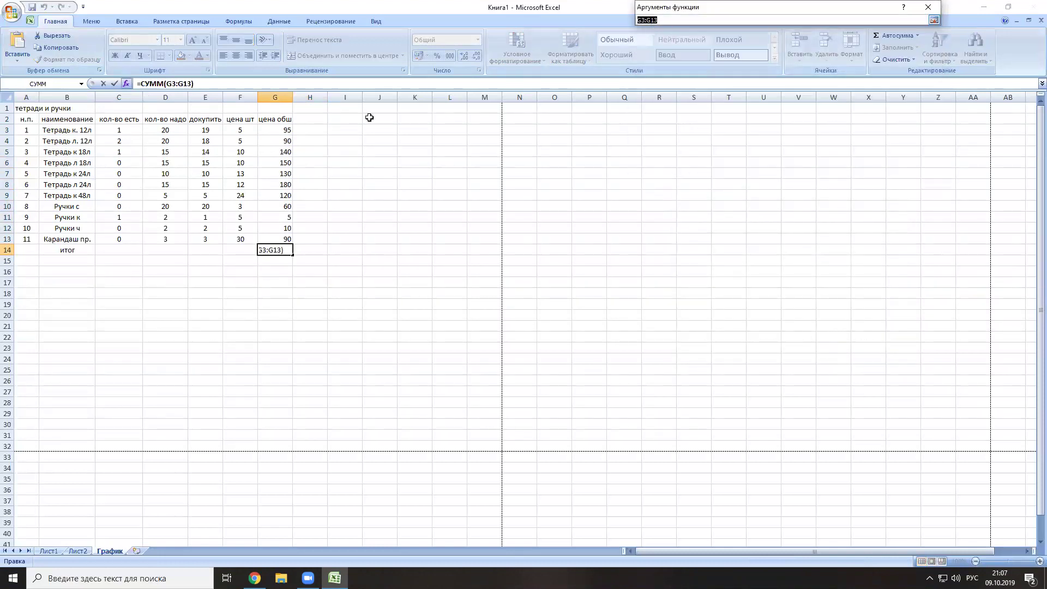
pyautogui.moveTo(290, 133); pyautogui.dragTo(279, 236)
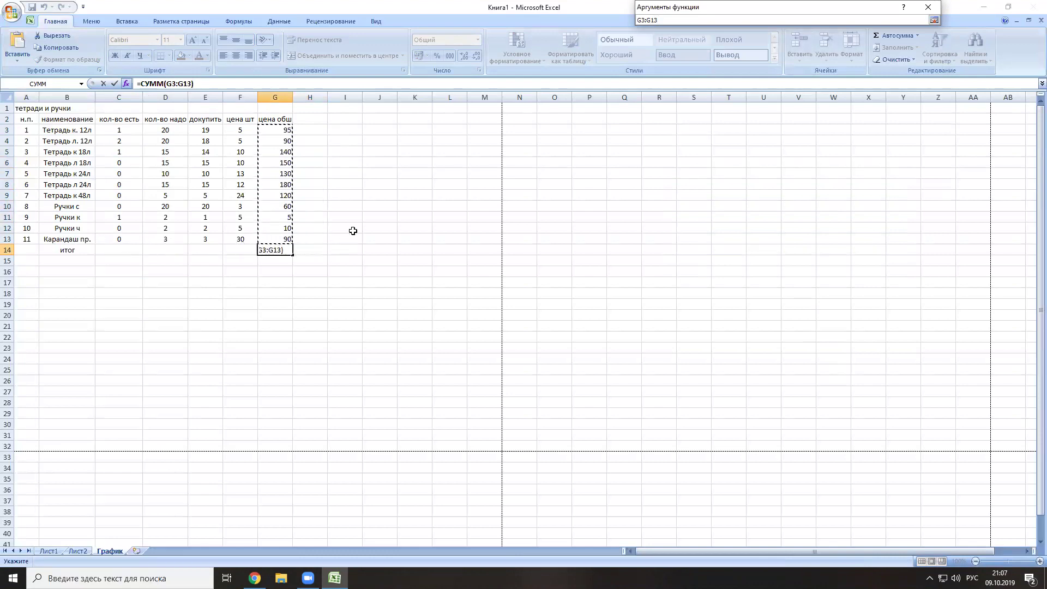
pyautogui.click(934, 19)
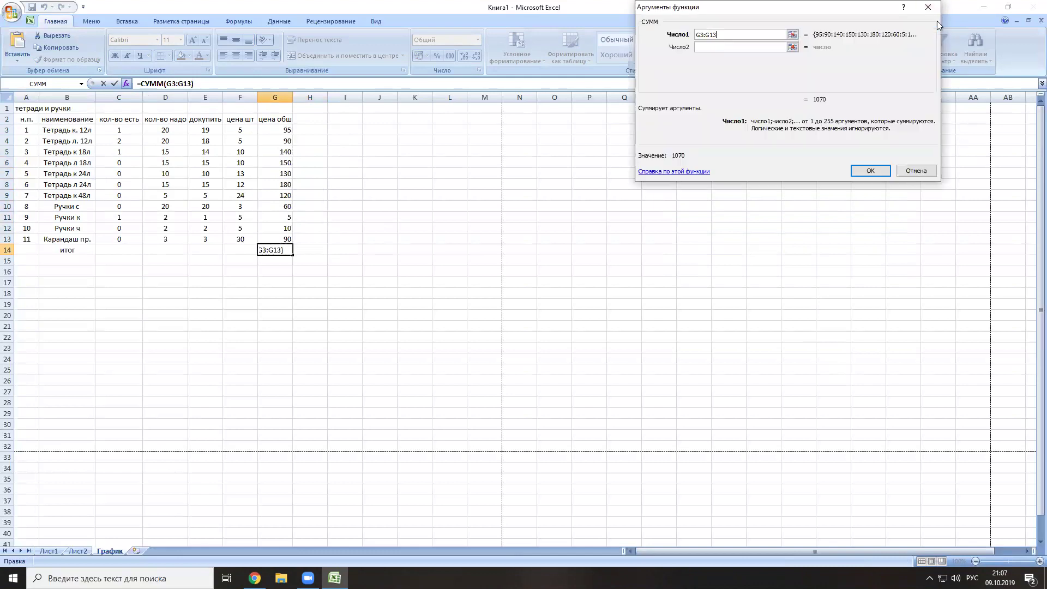
pyautogui.click(871, 171)
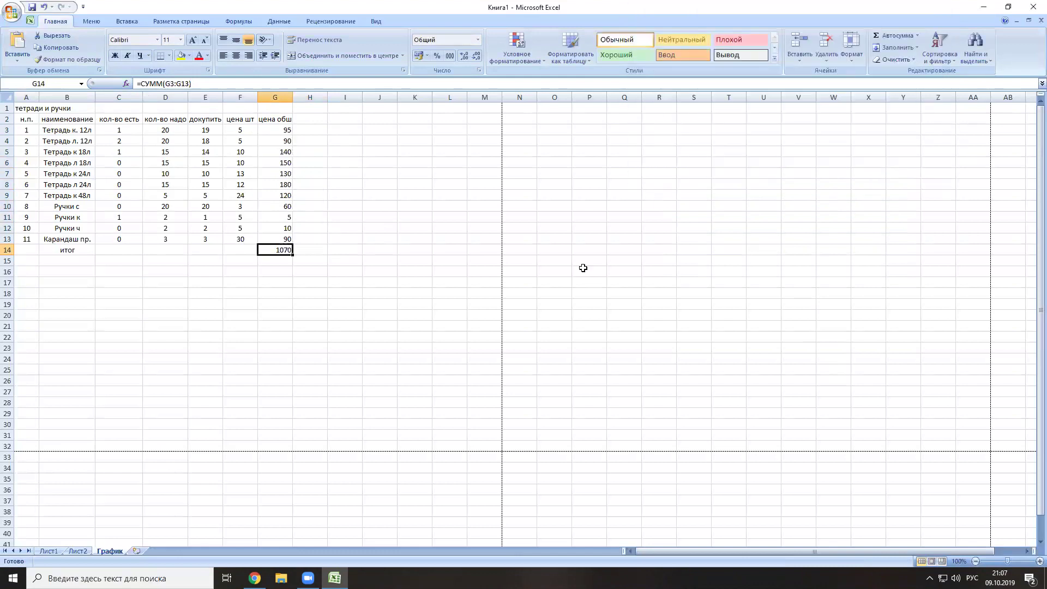
pyautogui.click(354, 304)
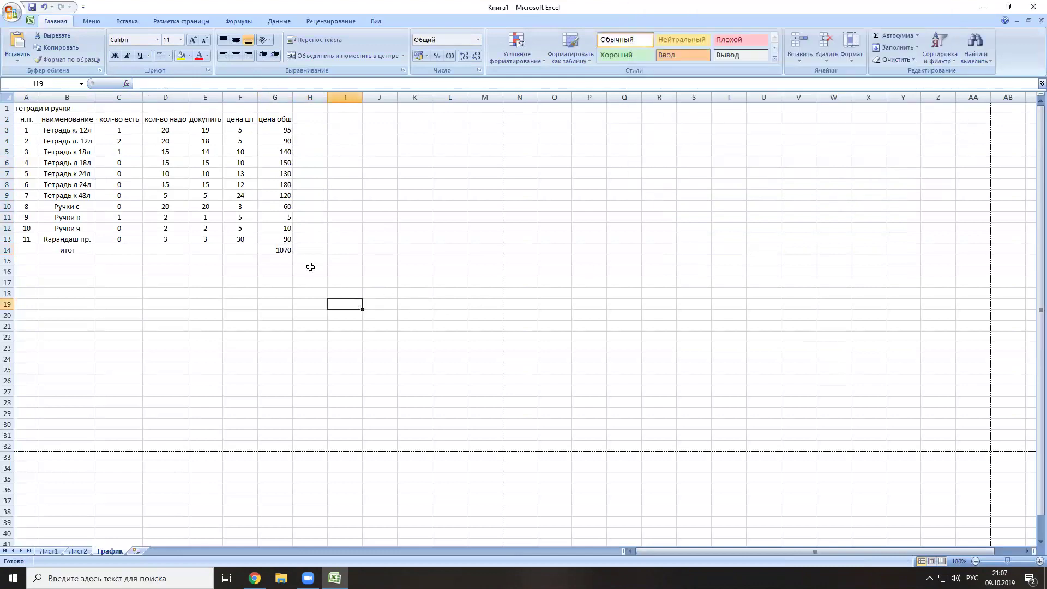
# Make the grand total in G14 bold and centre it horizontally.
pyautogui.click(276, 251)
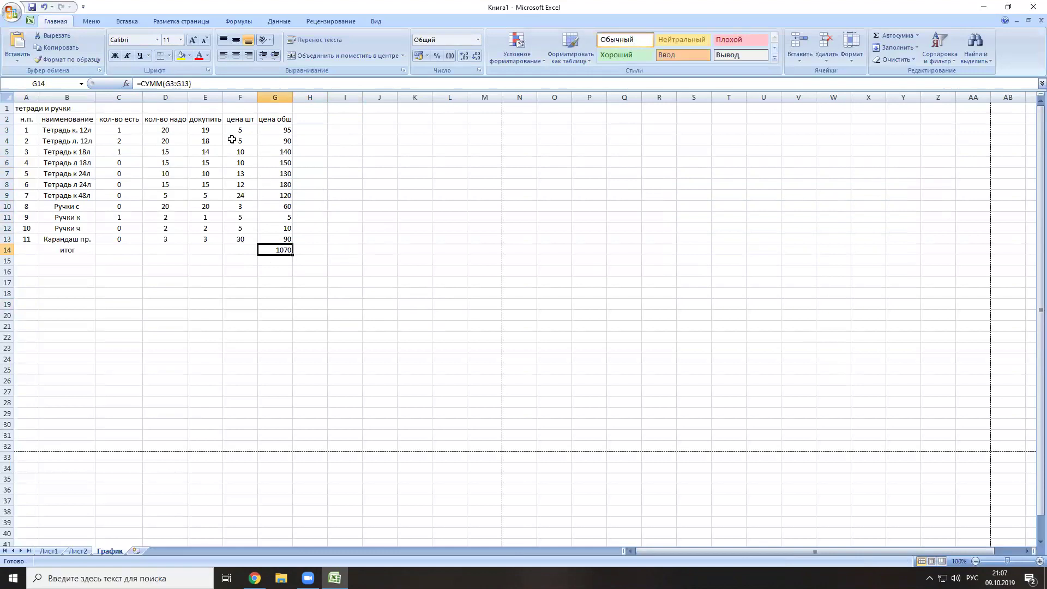
pyautogui.click(274, 133)
pyautogui.click(273, 250)
pyautogui.click(120, 60)
pyautogui.click(236, 55)
# Format the label "итог" in B14 as bold italic and enlarge its font to size 18.
pyautogui.click(57, 253)
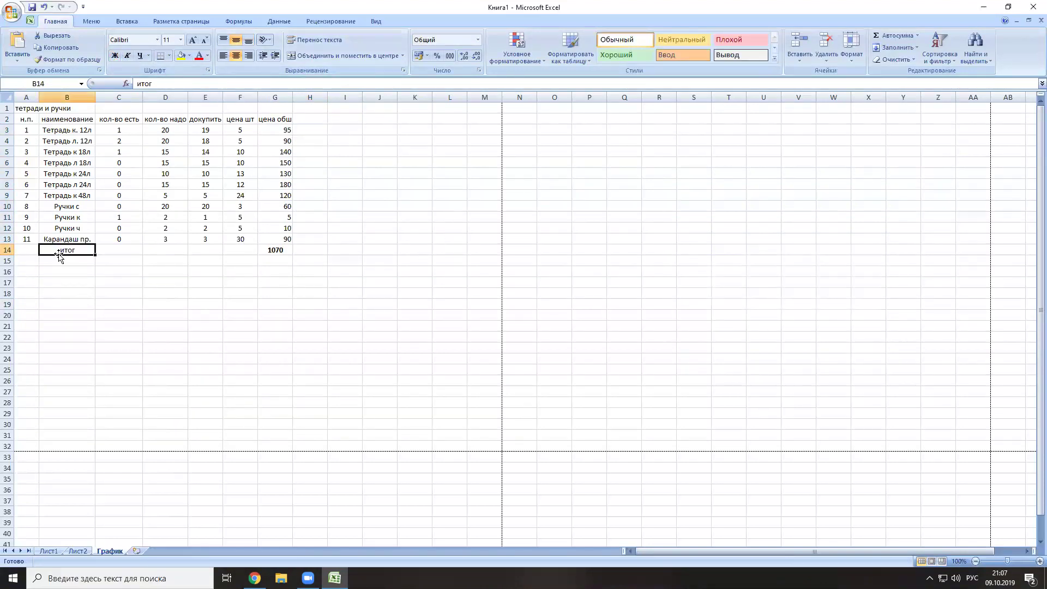
pyautogui.click(125, 55)
pyautogui.click(115, 57)
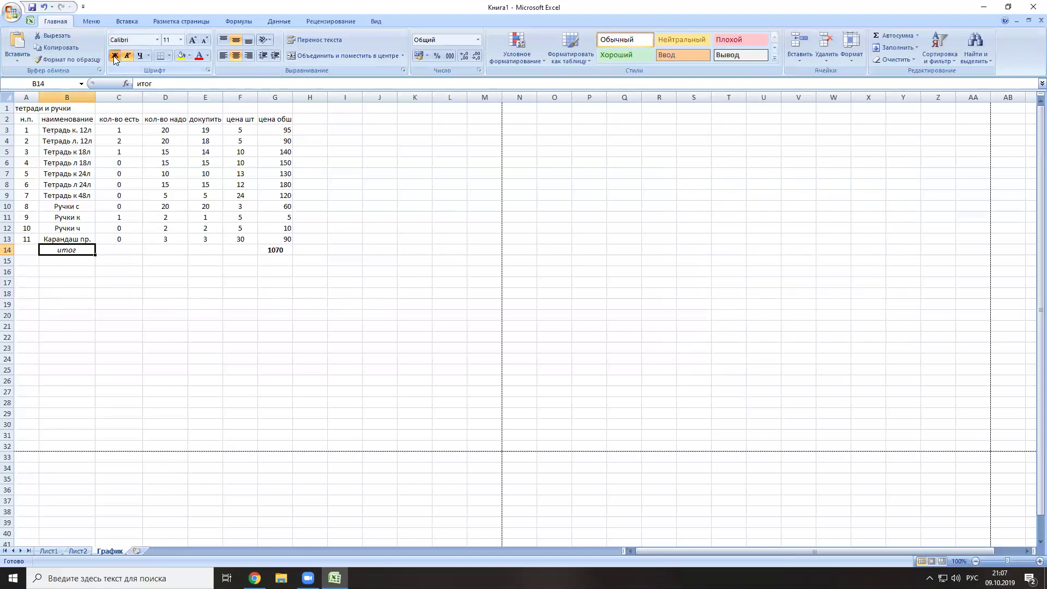
pyautogui.click(192, 39)
pyautogui.click(192, 39)
pyautogui.click(192, 39)
pyautogui.click(193, 40)
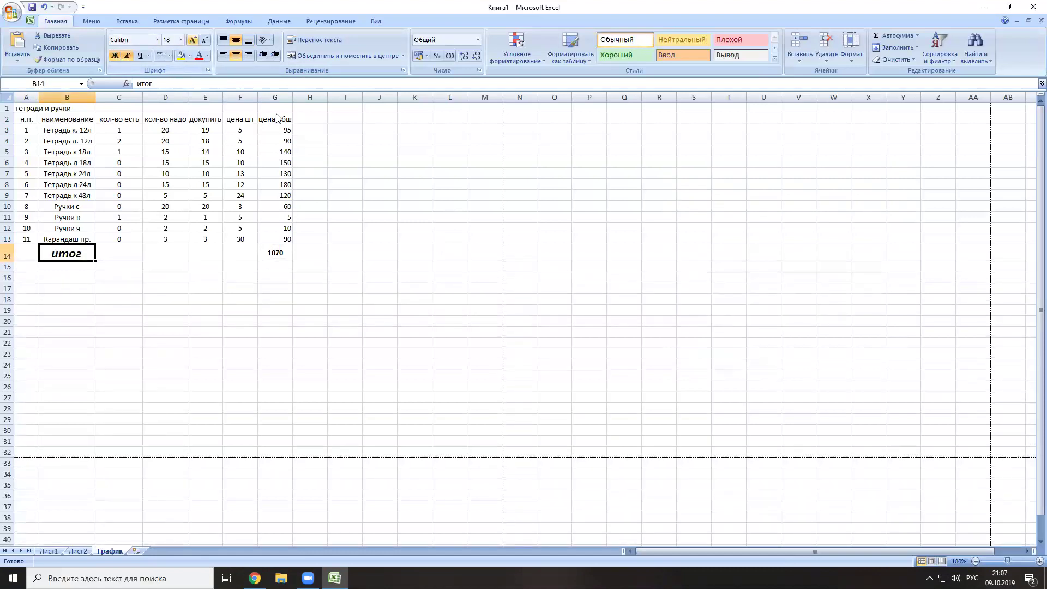
# Set the font size of the grand total in G14 to 19.
pyautogui.click(275, 250)
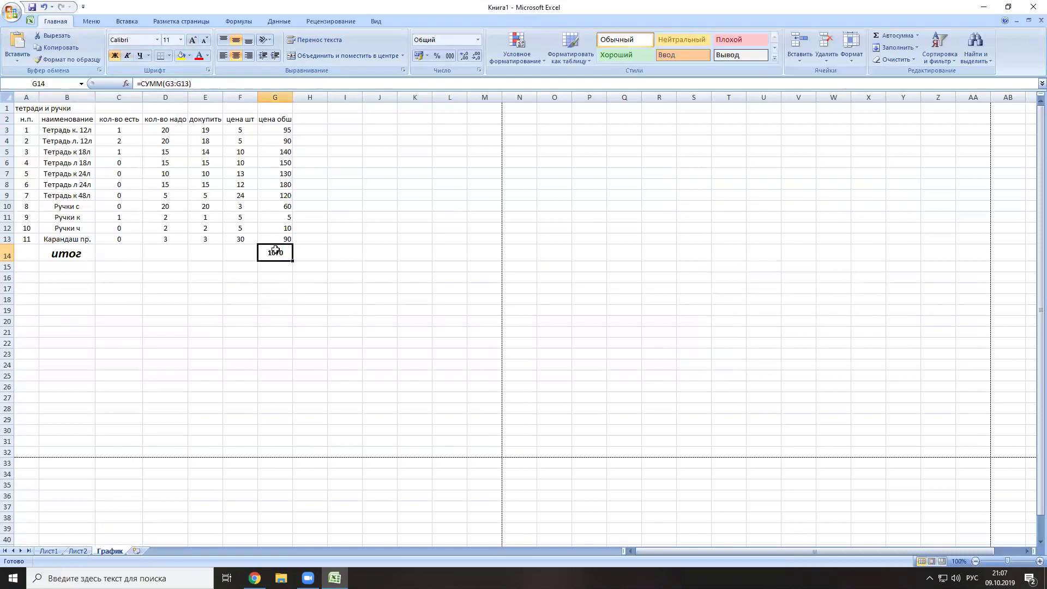
pyautogui.click(71, 251)
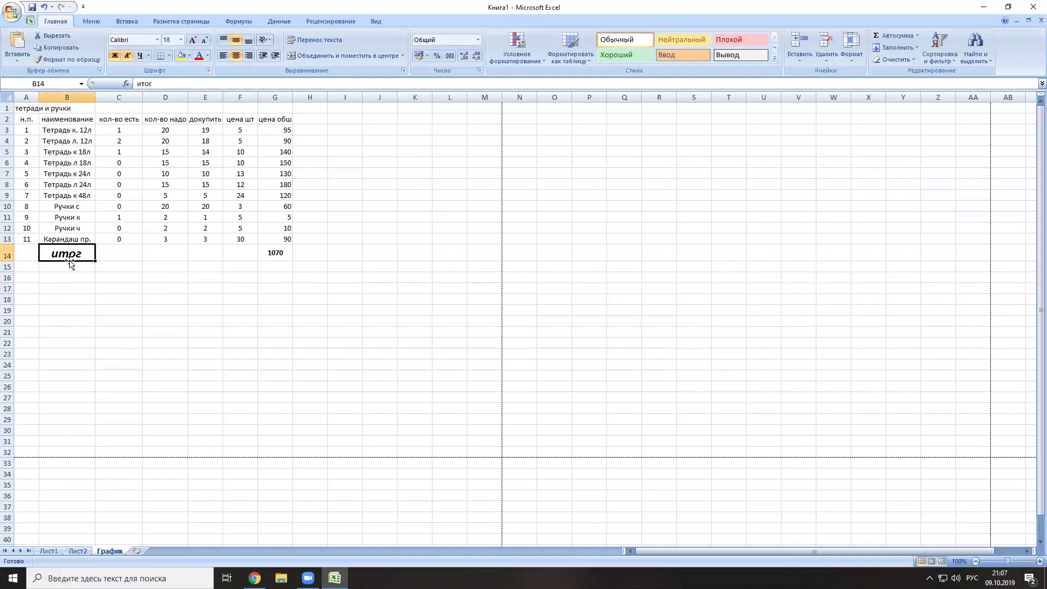
pyautogui.click(286, 253)
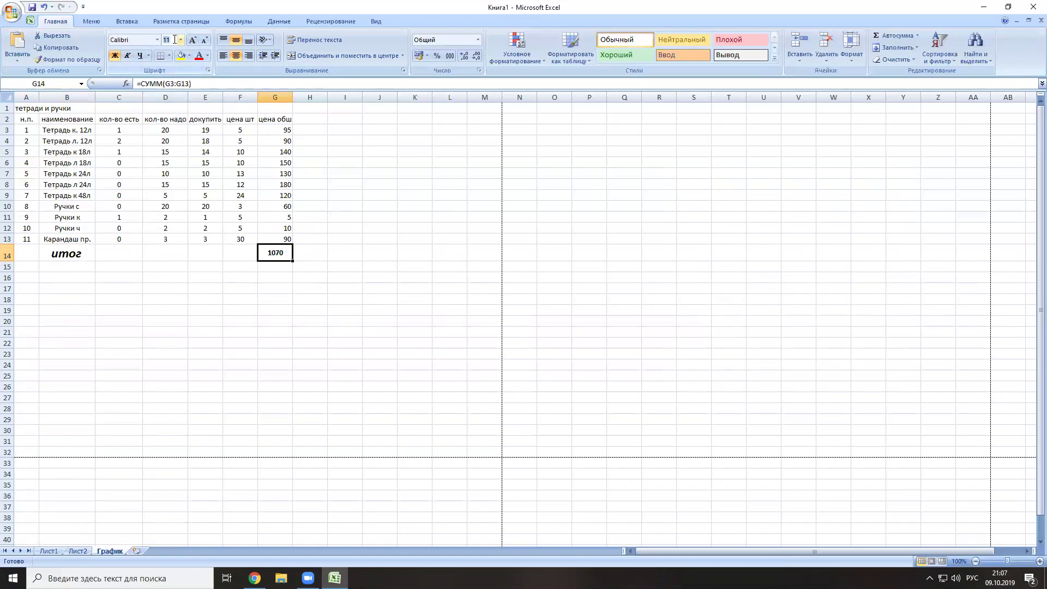
pyautogui.write('1')
pyautogui.press('Return')
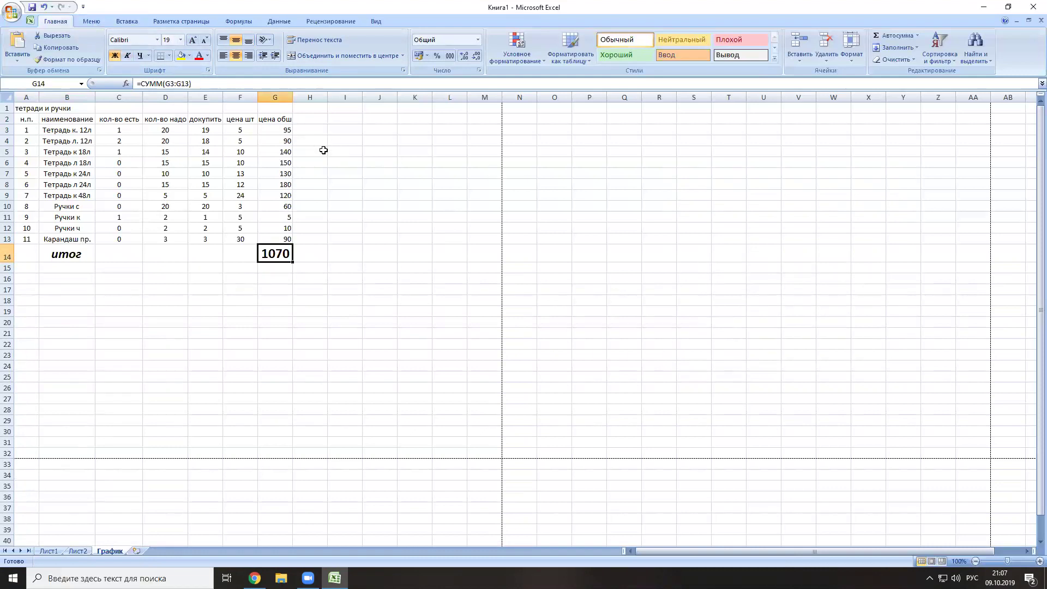
# Centre the total prices in G3:G13 both vertically and horizontally.
pyautogui.moveTo(273, 132); pyautogui.dragTo(273, 238)
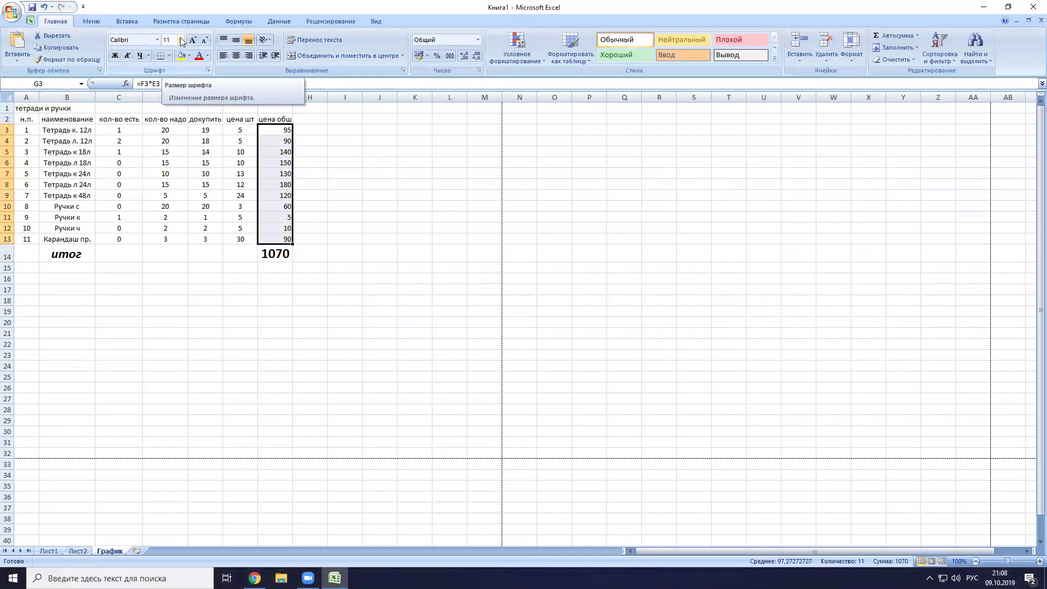
pyautogui.click(236, 40)
pyautogui.click(238, 56)
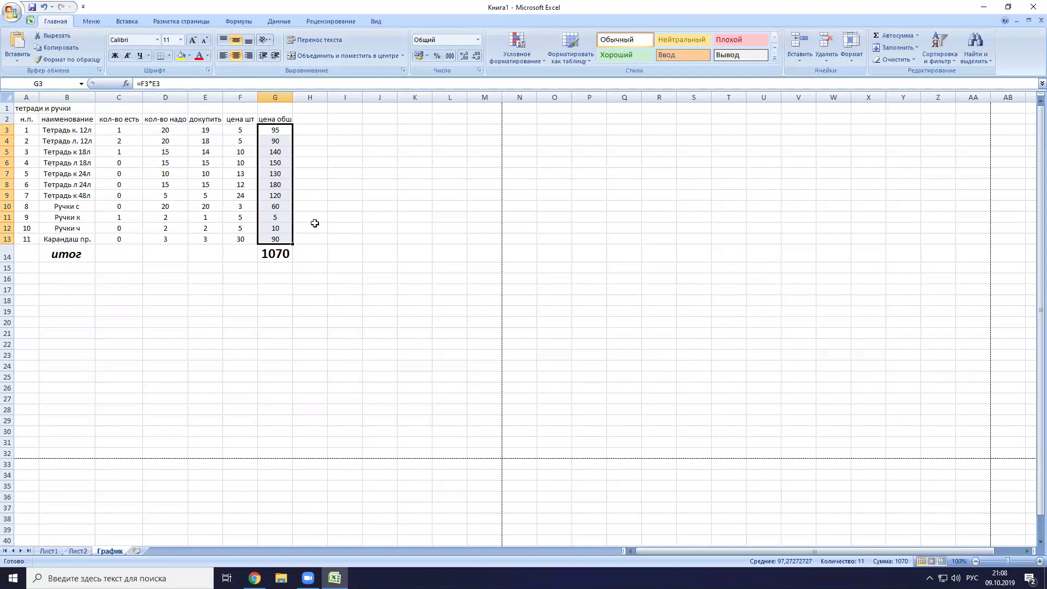
pyautogui.click(365, 208)
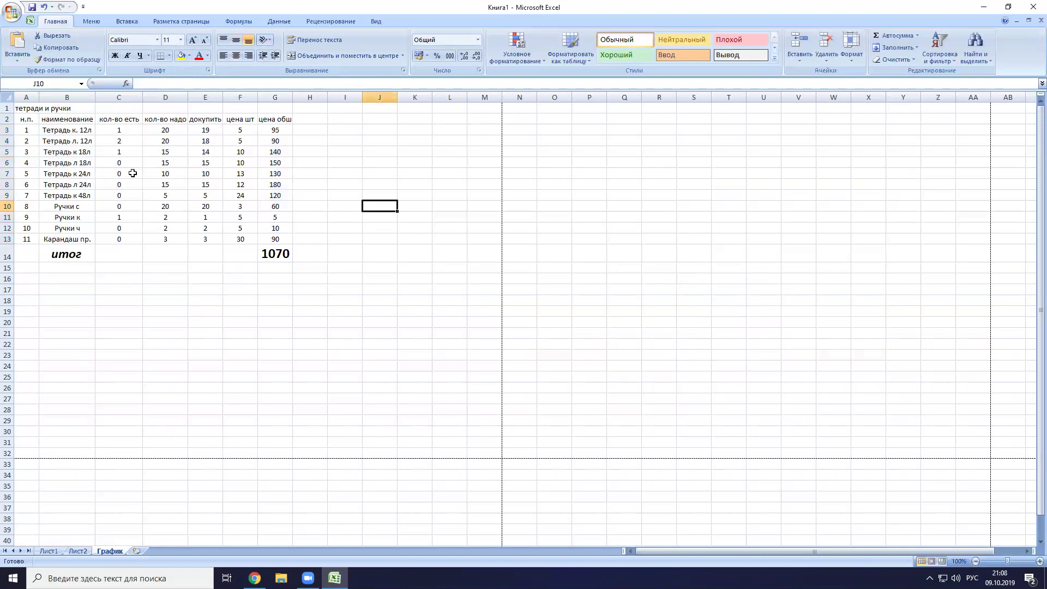
# Merge cells A1:G1 and centre the title "тетради и ручки" across the table's width.
pyautogui.click(48, 109)
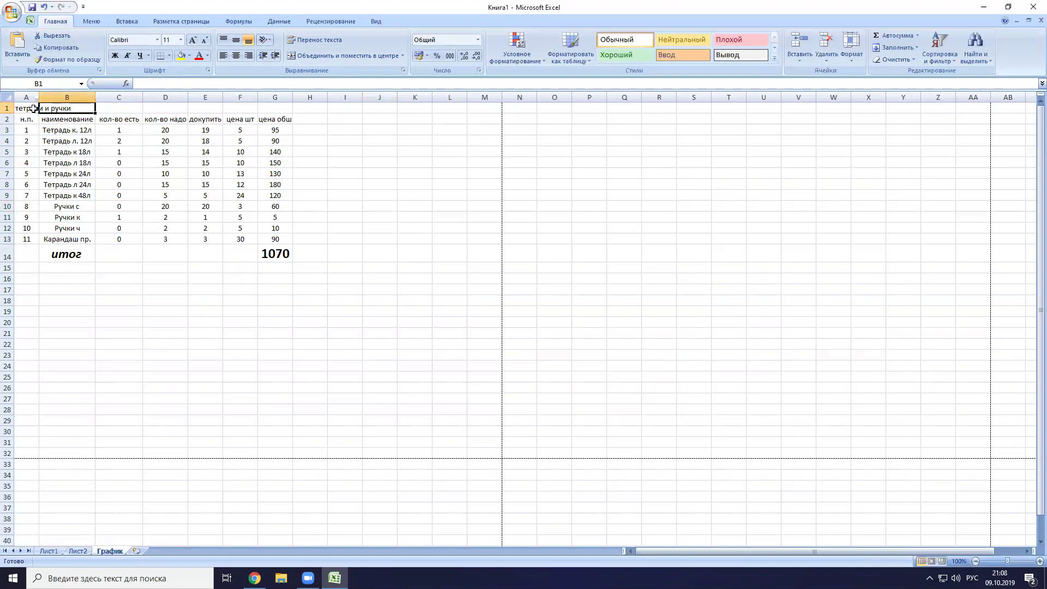
pyautogui.click(34, 109)
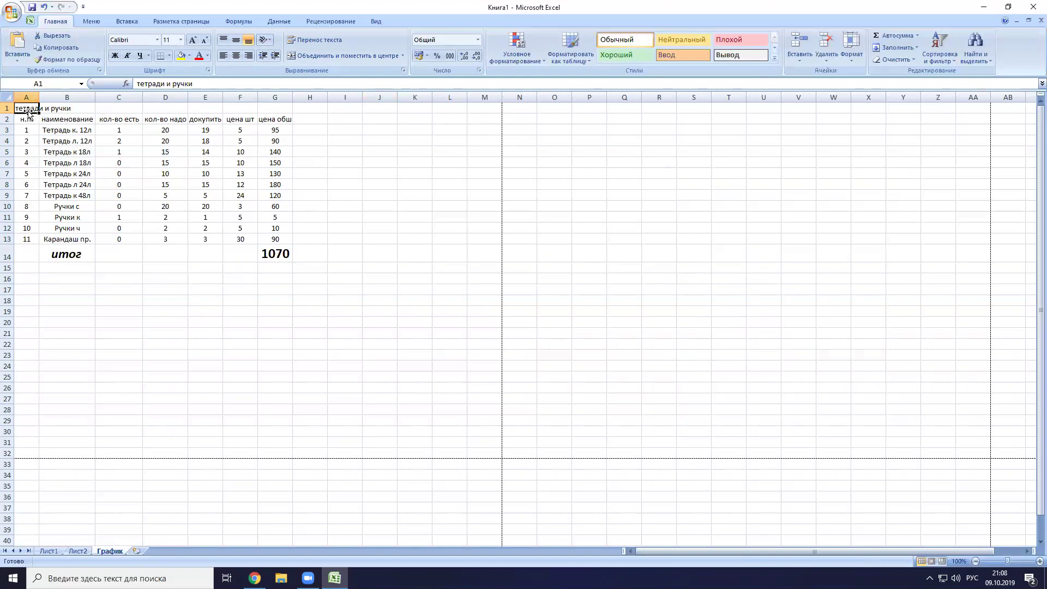
pyautogui.moveTo(28, 107); pyautogui.dragTo(267, 113)
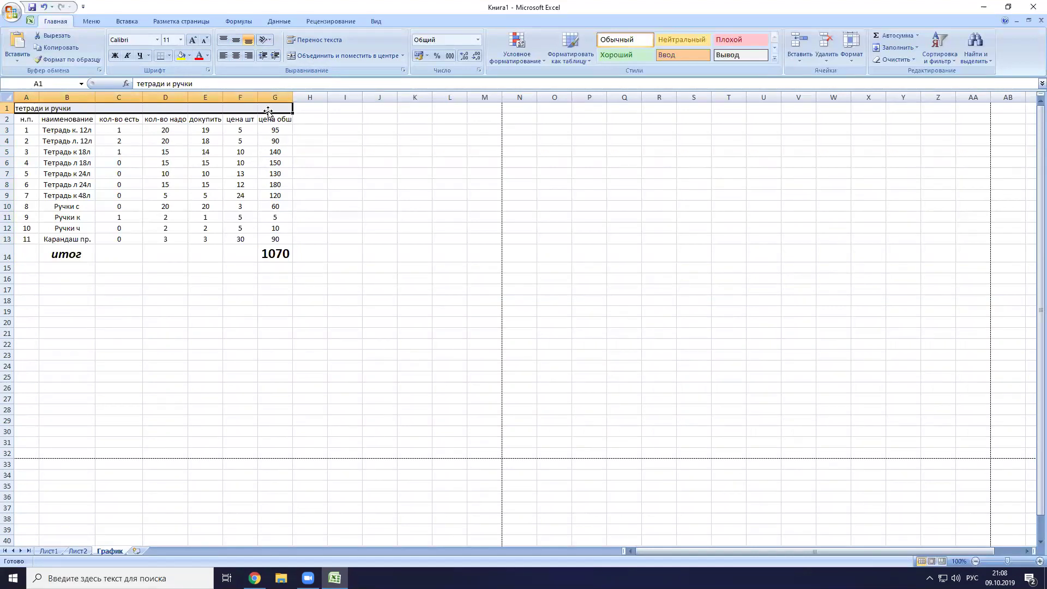
pyautogui.click(408, 163)
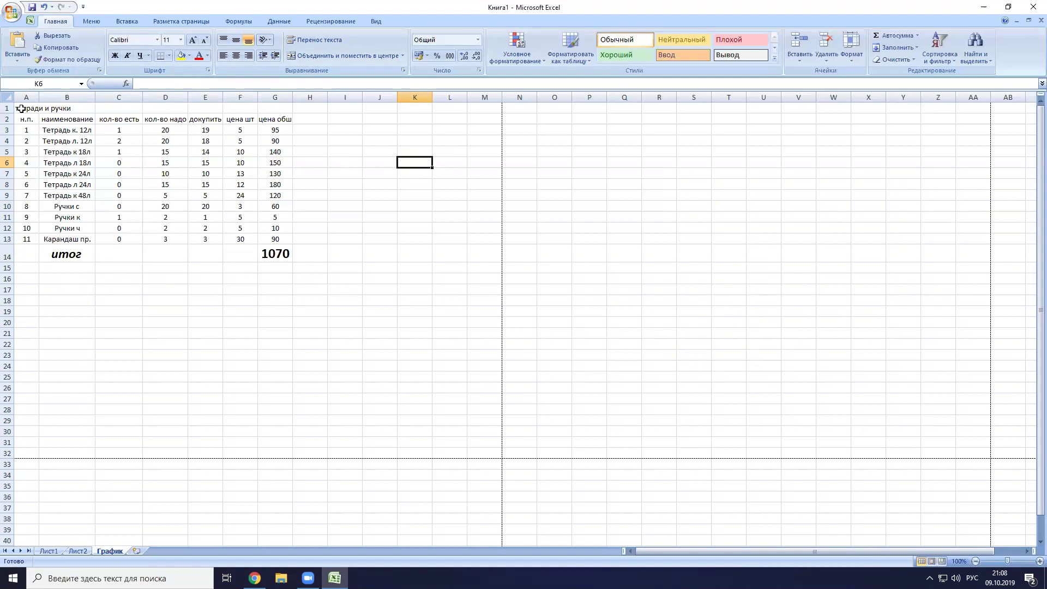
pyautogui.moveTo(21, 109); pyautogui.dragTo(268, 109)
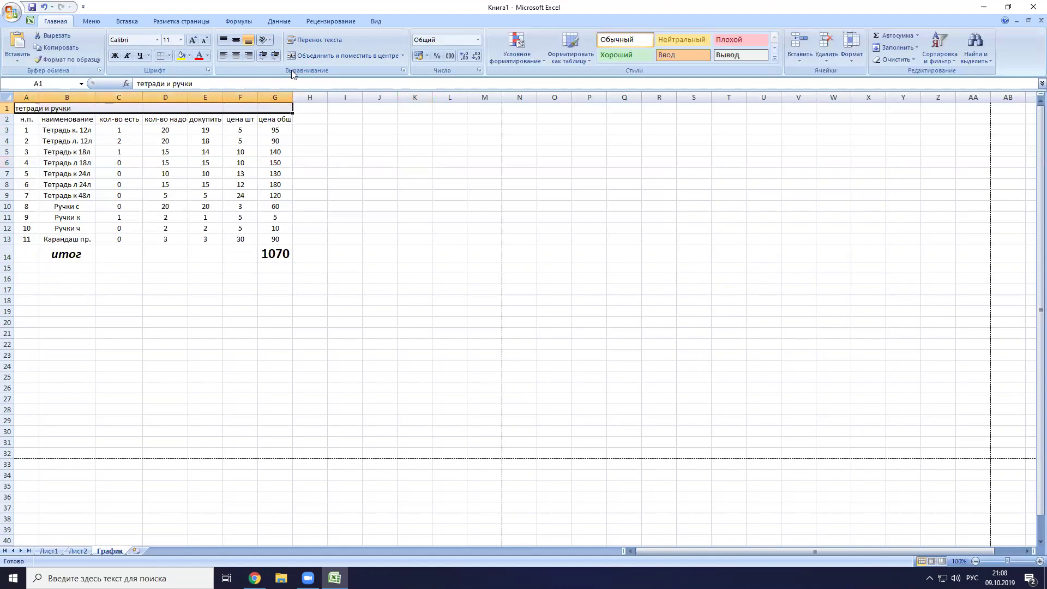
pyautogui.click(322, 55)
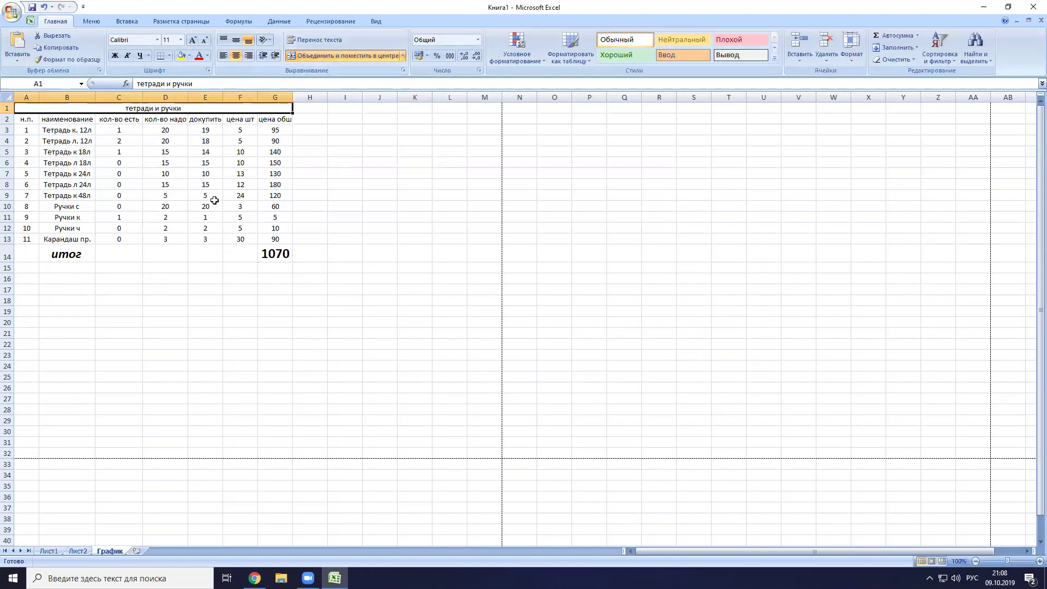
pyautogui.click(332, 173)
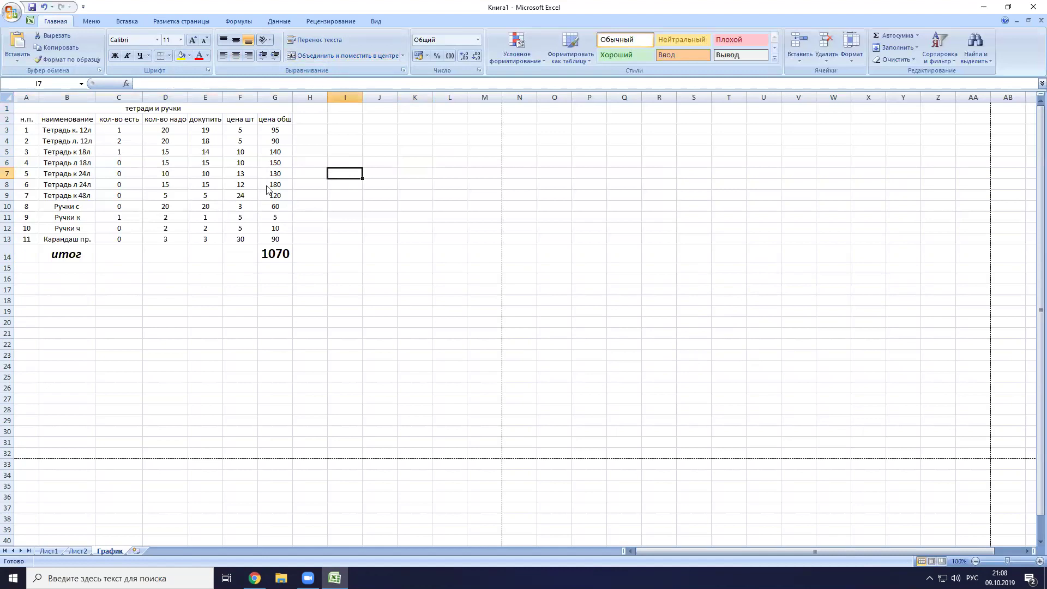
# Apply all borders to the whole table in A1:G14, including the title and grand total rows.
pyautogui.click(43, 109)
pyautogui.moveTo(50, 117); pyautogui.dragTo(220, 250)
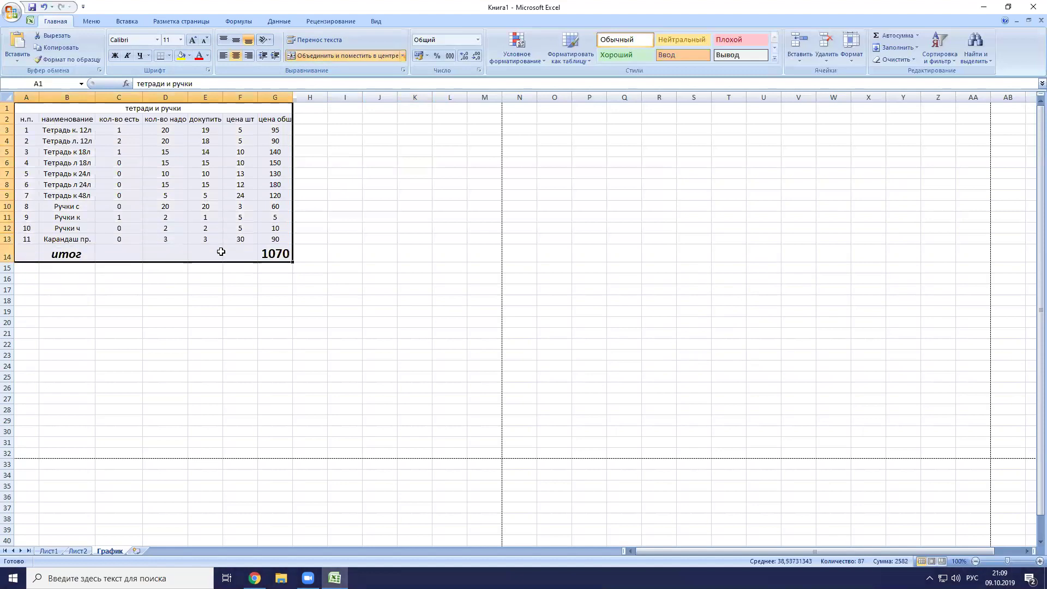
pyautogui.click(91, 22)
pyautogui.click(127, 21)
pyautogui.click(180, 20)
pyautogui.click(252, 21)
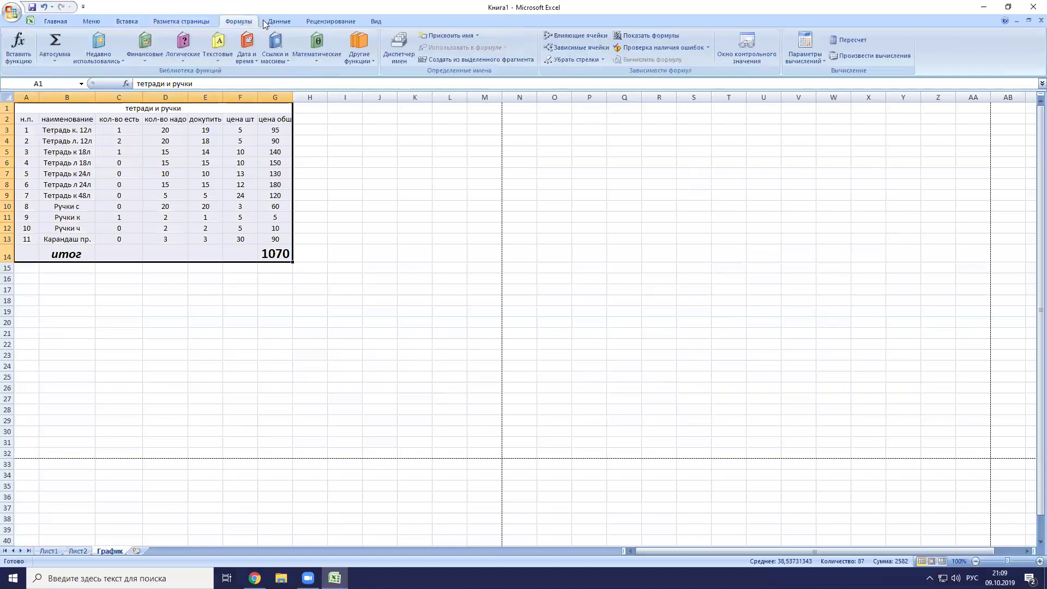
pyautogui.click(79, 21)
pyautogui.click(56, 21)
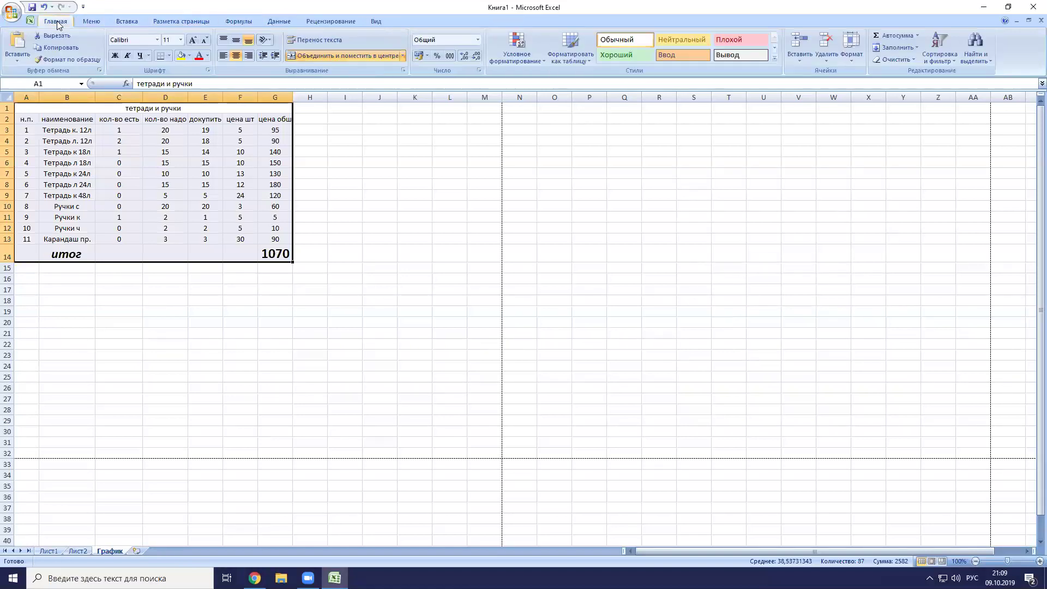
pyautogui.click(87, 20)
pyautogui.click(282, 60)
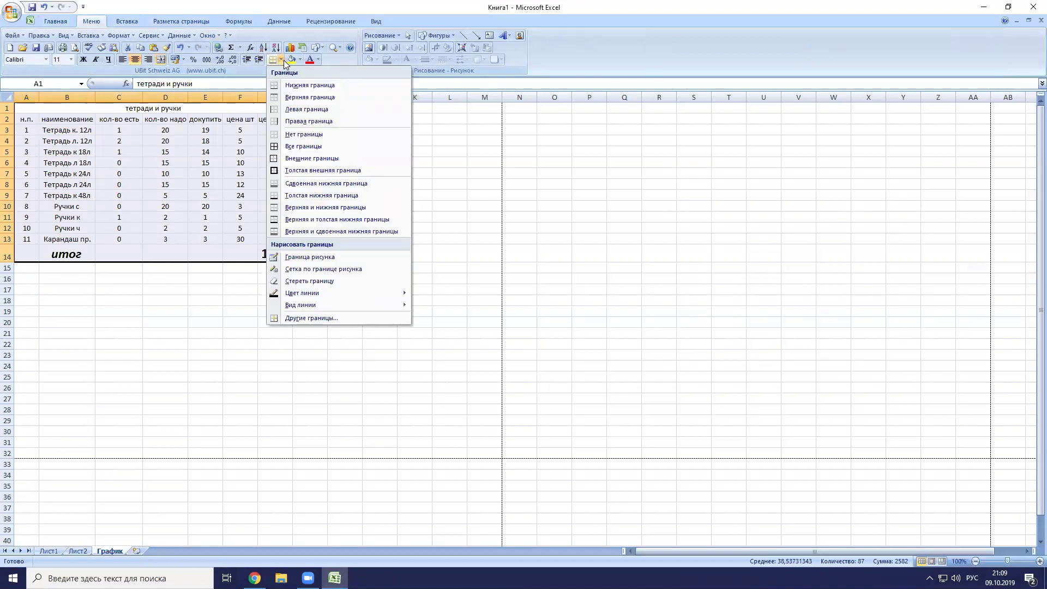
pyautogui.click(303, 146)
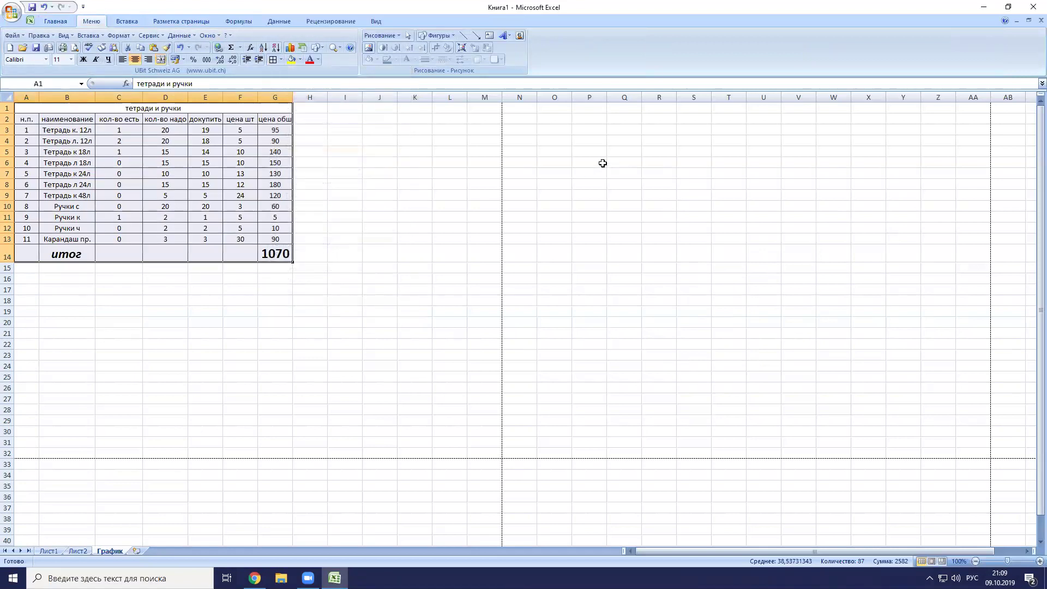
pyautogui.click(404, 172)
# Try to give the borders of A1:G14 a thick line style through the detailed cell border settings.
pyautogui.moveTo(29, 108); pyautogui.dragTo(232, 255)
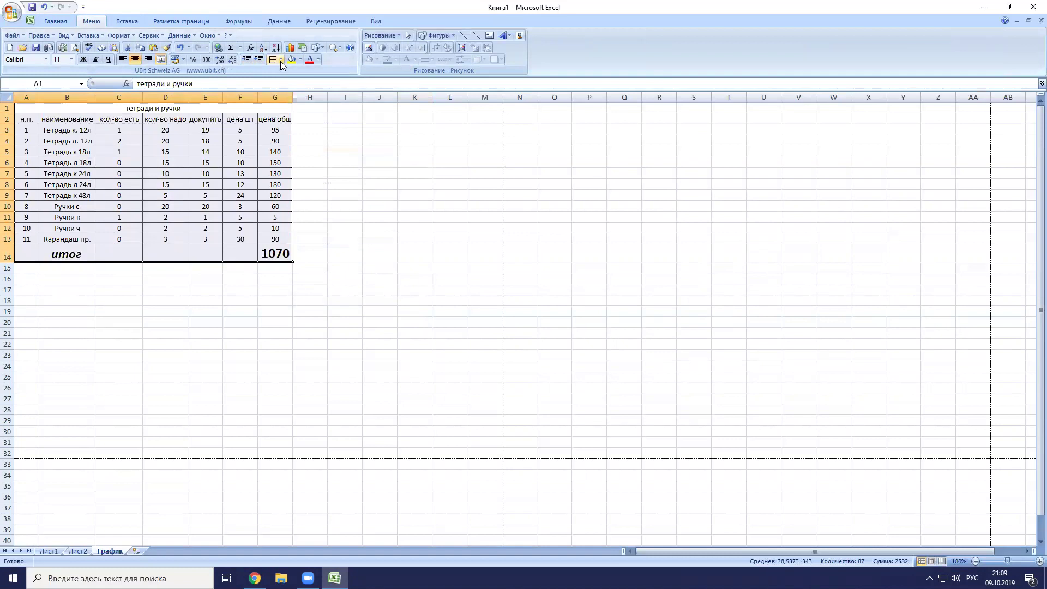
pyautogui.click(281, 61)
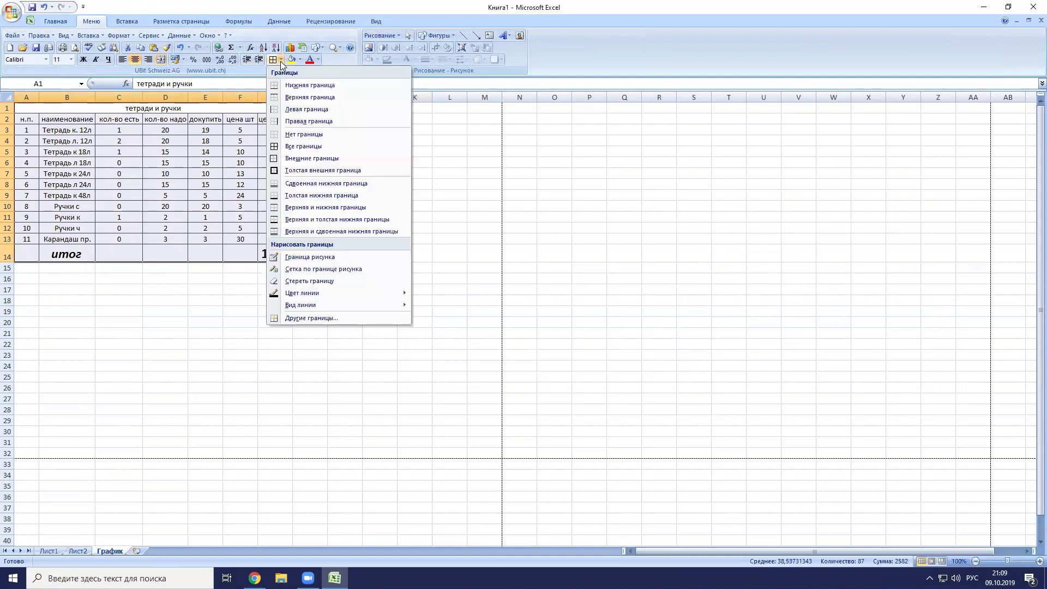
pyautogui.click(309, 319)
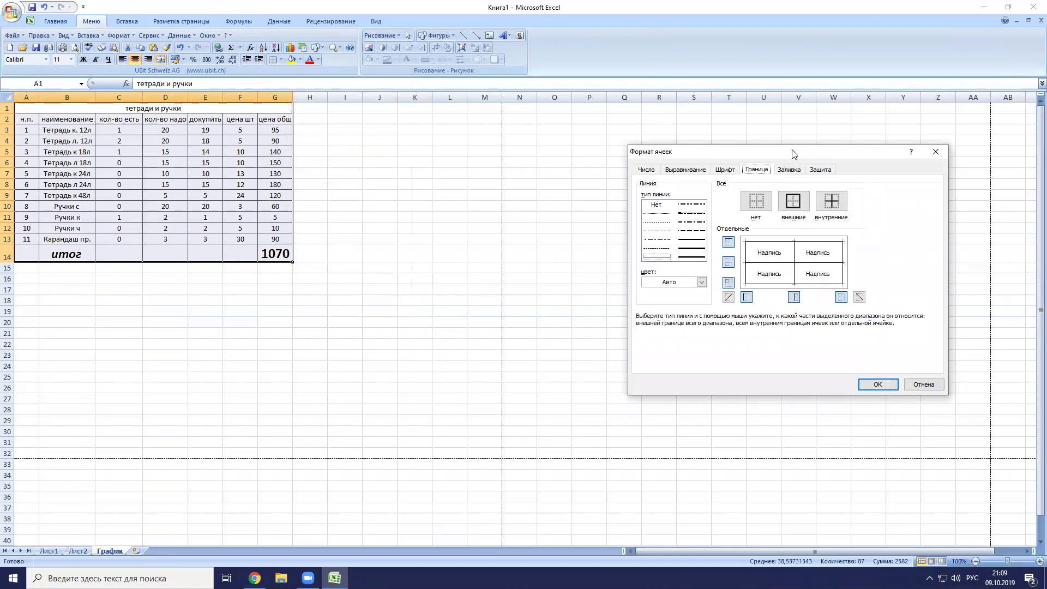
pyautogui.moveTo(793, 152); pyautogui.dragTo(620, 110)
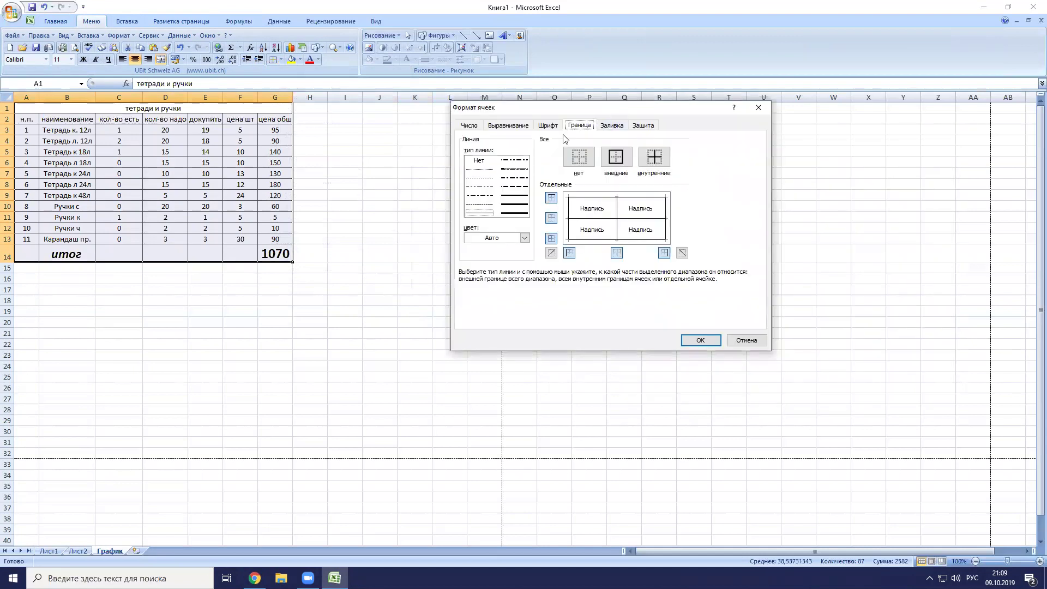
pyautogui.click(513, 205)
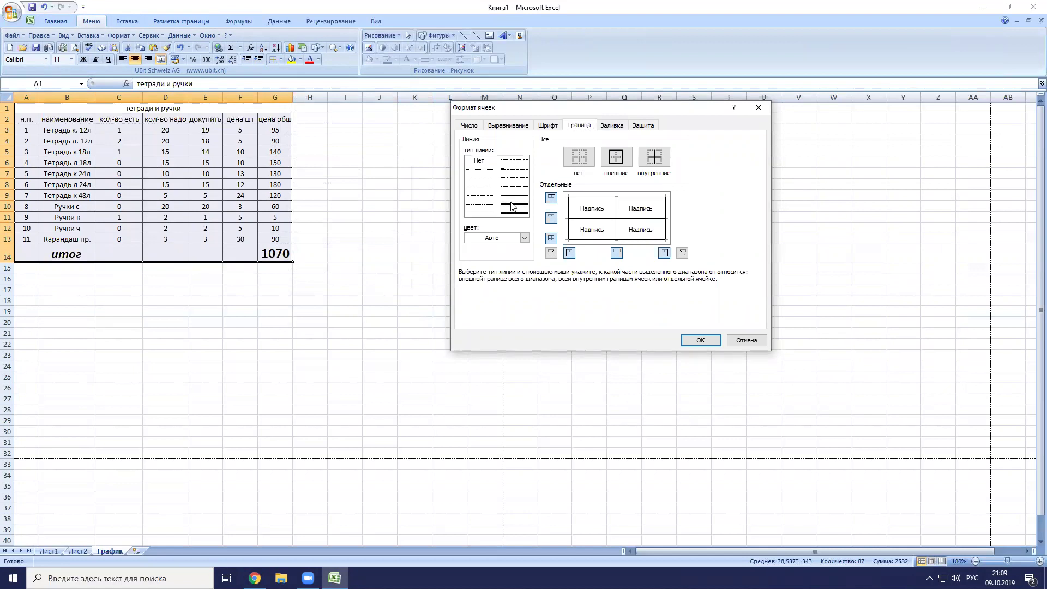
pyautogui.click(700, 340)
pyautogui.click(358, 266)
# Add a thick outside border around the table body in A2:G14.
pyautogui.moveTo(26, 119); pyautogui.dragTo(273, 255)
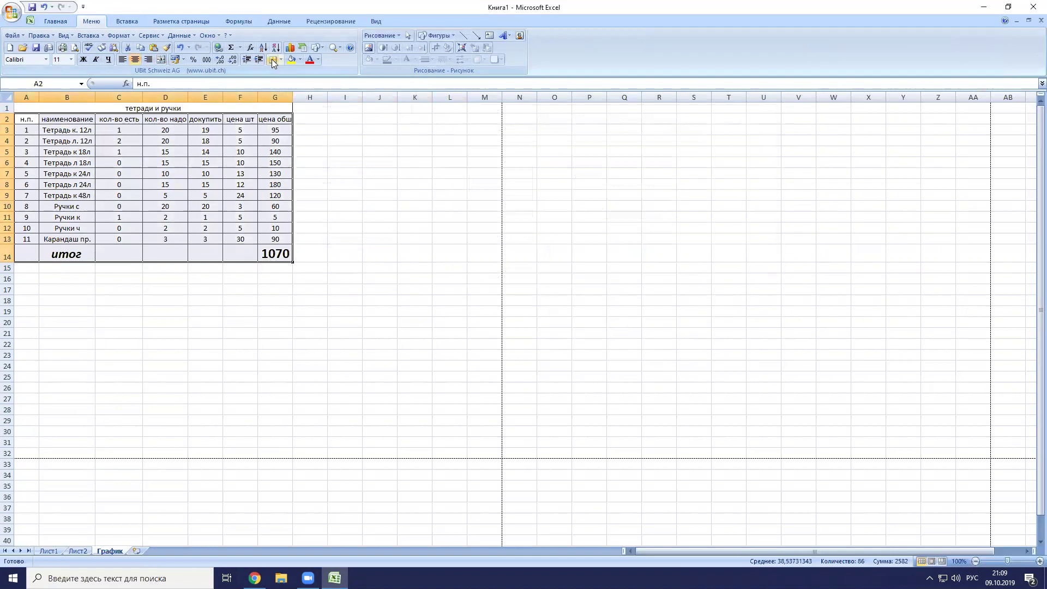
pyautogui.click(281, 61)
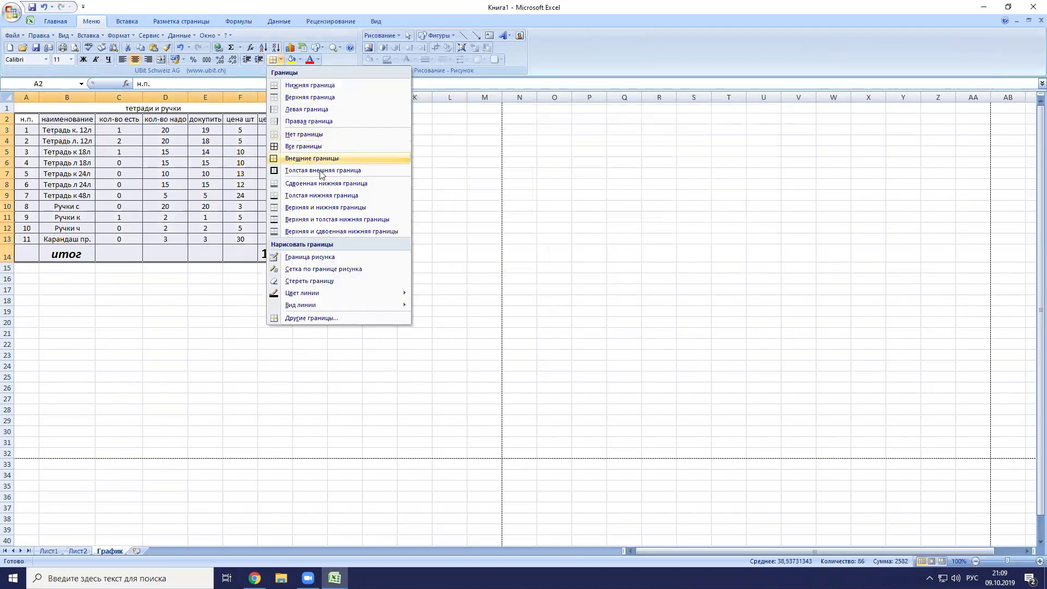
pyautogui.click(319, 171)
pyautogui.click(422, 295)
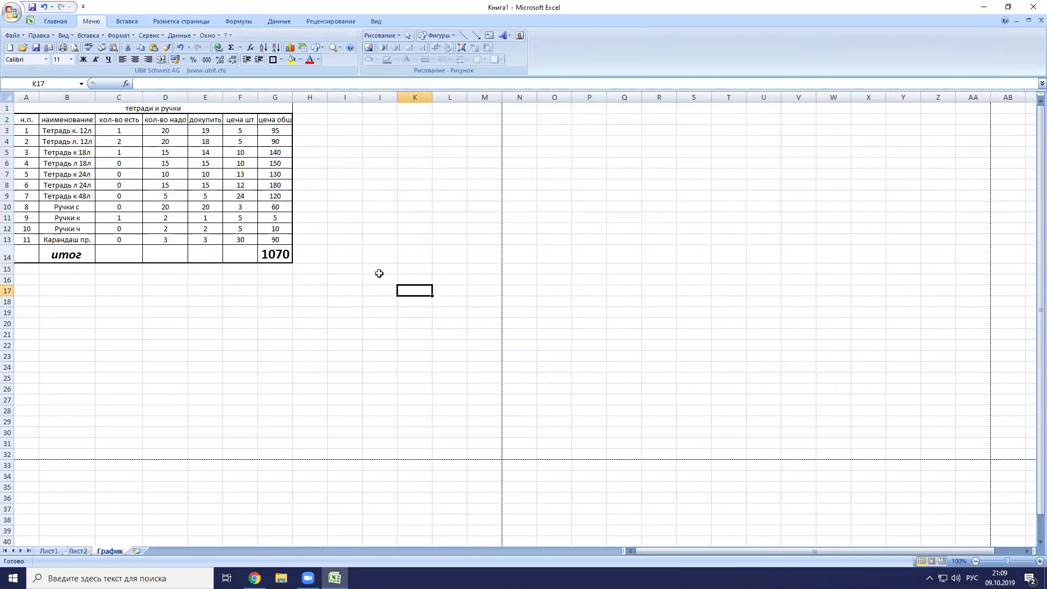
# Change the font of the table body in A2:G14 to Times New Roman.
pyautogui.moveTo(28, 129); pyautogui.dragTo(275, 254)
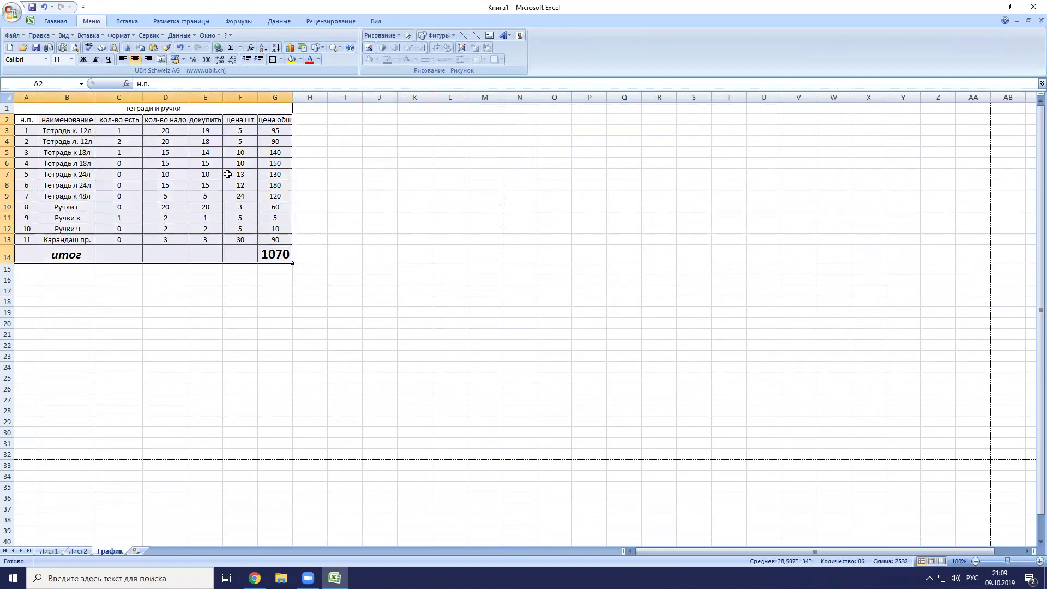
pyautogui.click(45, 59)
pyautogui.scroll(-5, 82, 218)
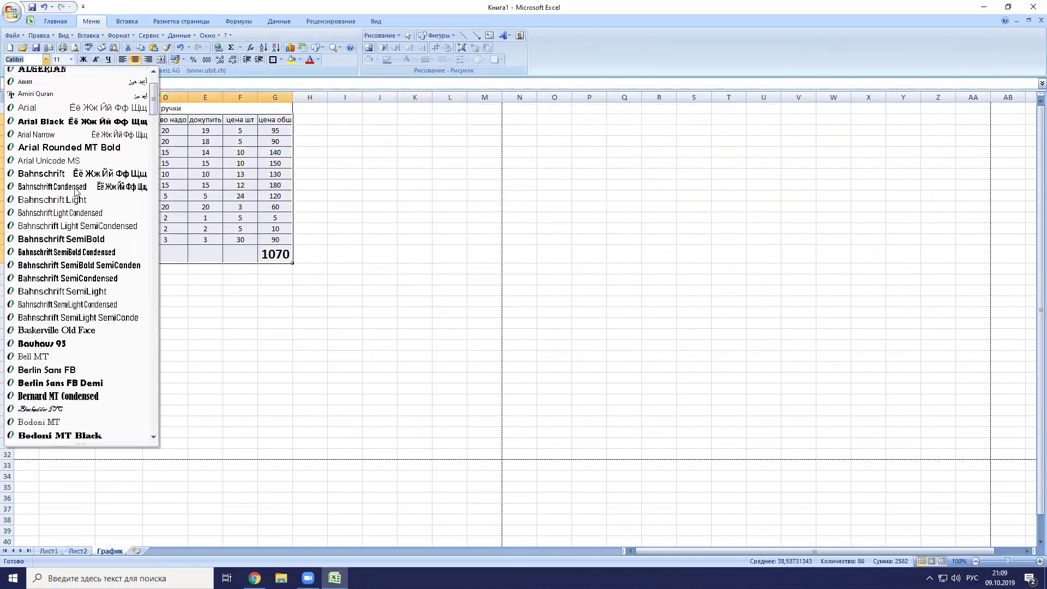
pyautogui.scroll(-12, 97, 244)
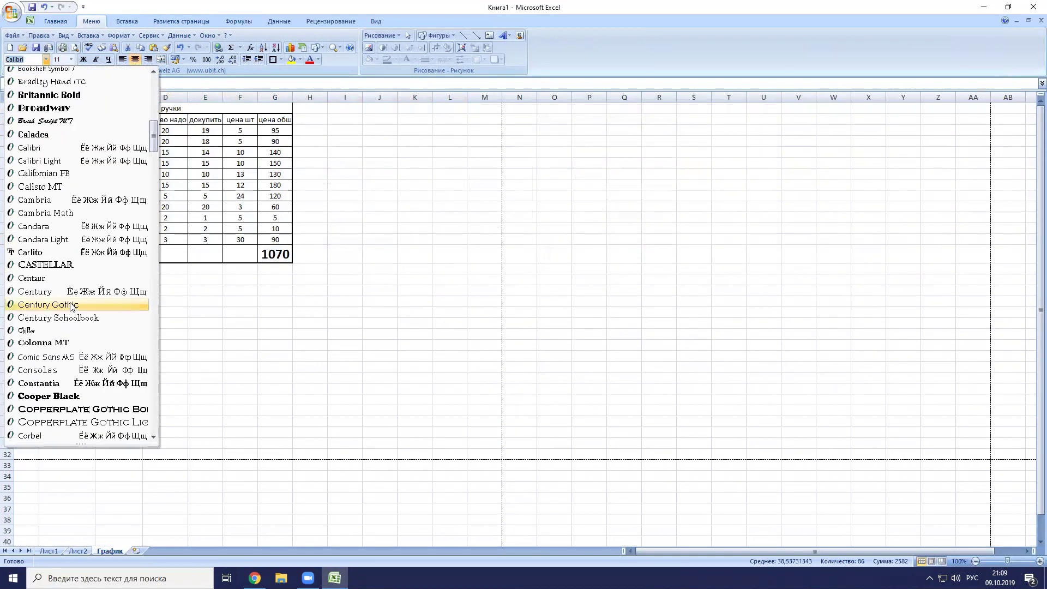
pyautogui.scroll(-12, 73, 307)
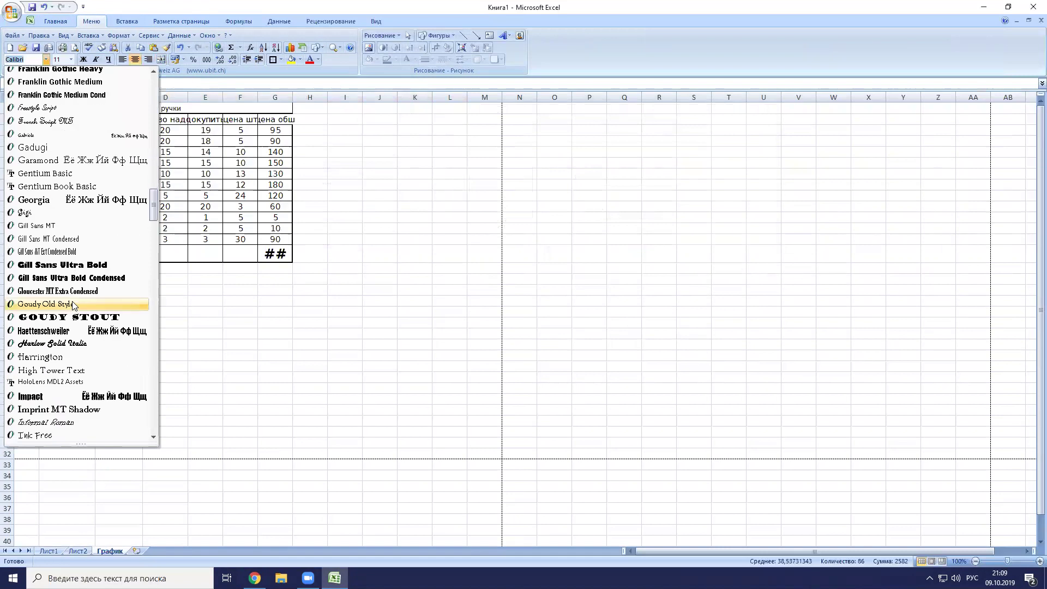
pyautogui.scroll(-13, 73, 305)
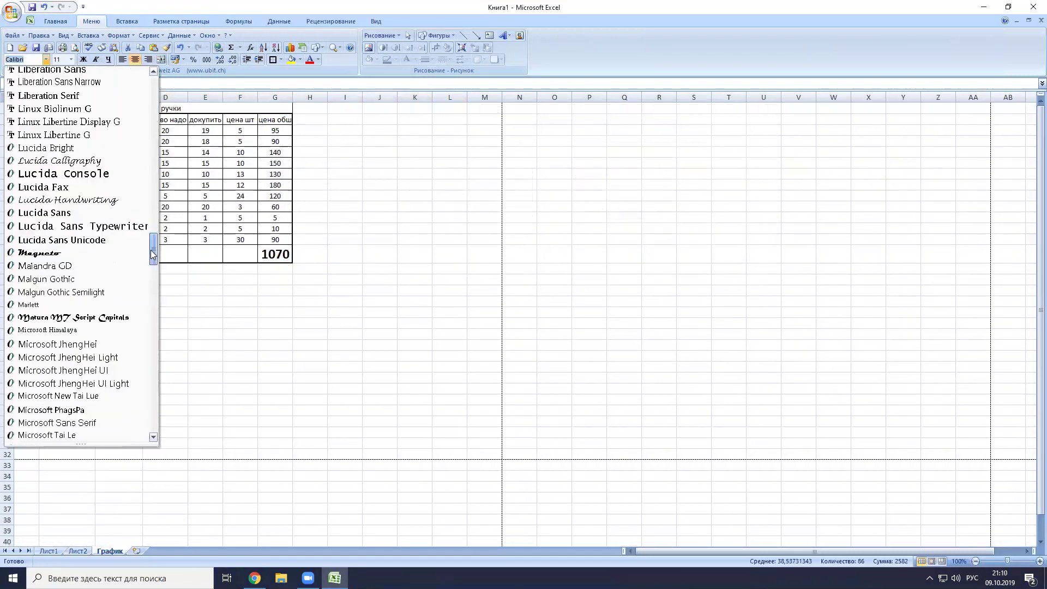
pyautogui.scroll(-4, 150, 251)
pyautogui.moveTo(150, 254); pyautogui.dragTo(134, 402)
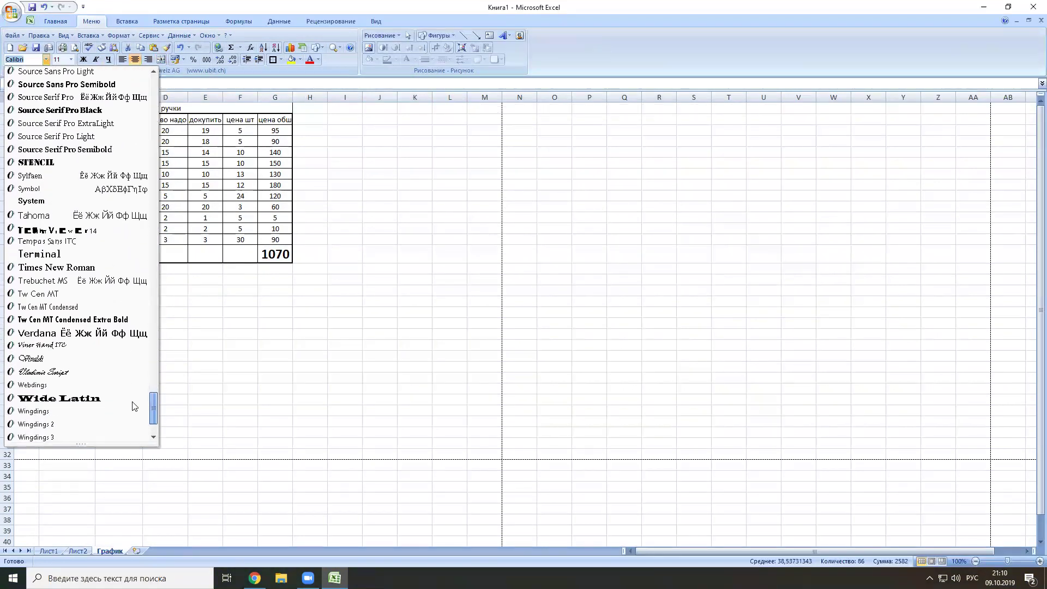
pyautogui.click(49, 268)
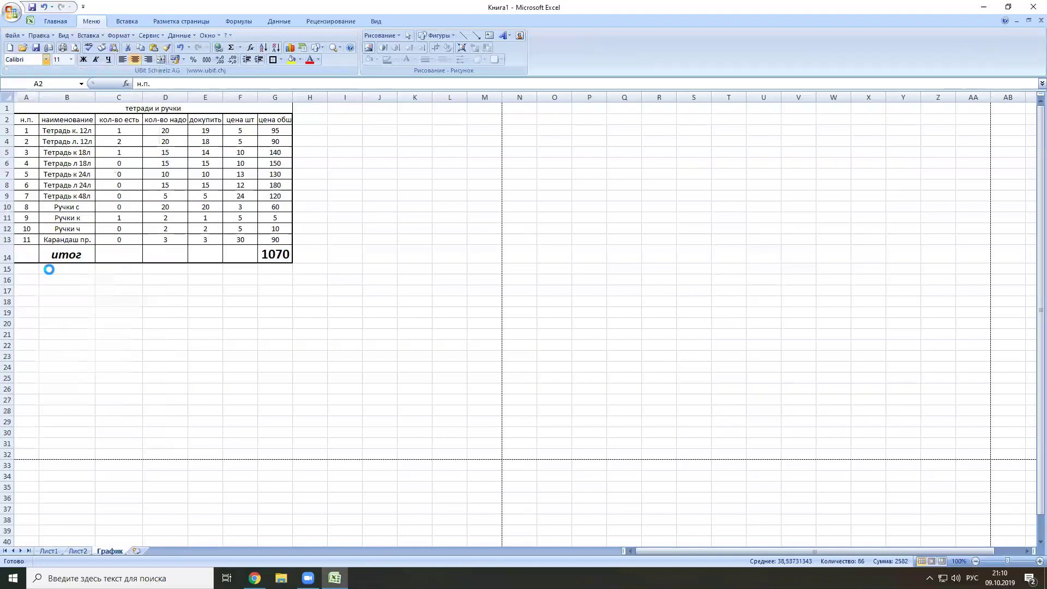
pyautogui.click(430, 204)
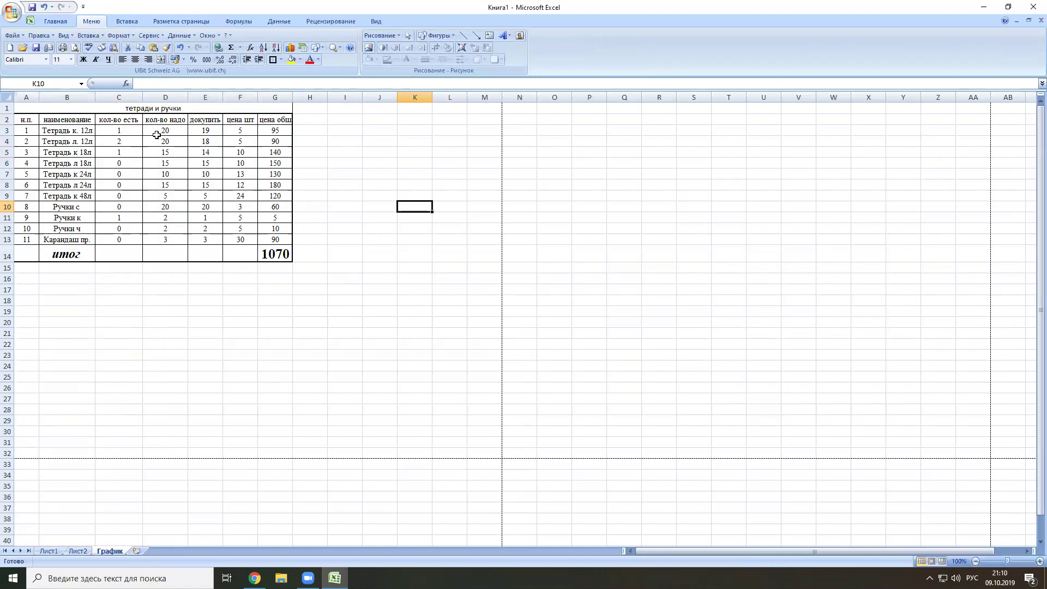
# Change the font of the numeric cells C3:G14 to Mistral.
pyautogui.click(131, 135)
pyautogui.click(79, 131)
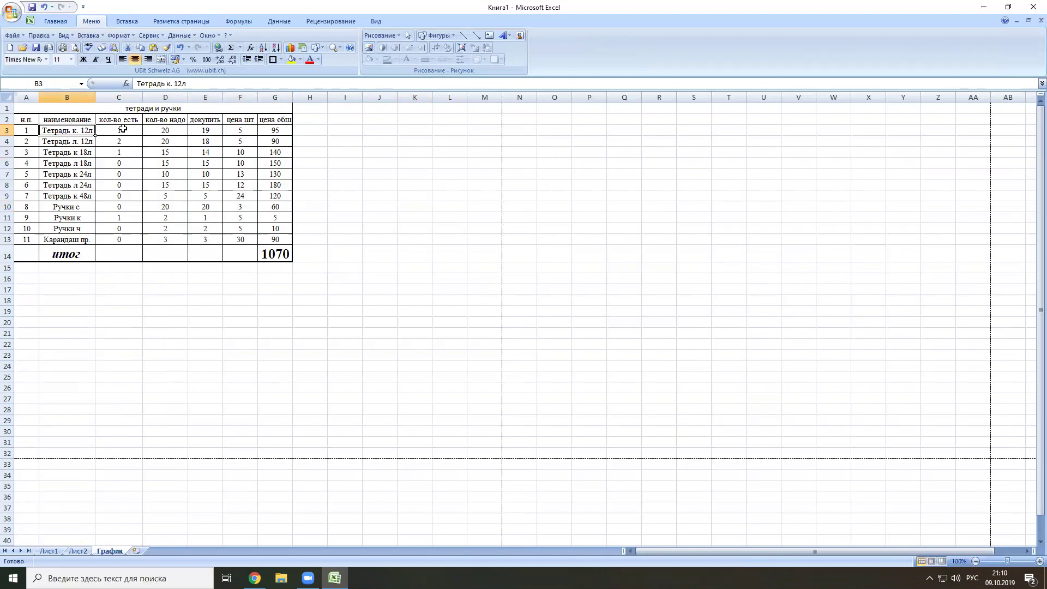
pyautogui.moveTo(116, 132); pyautogui.dragTo(277, 252)
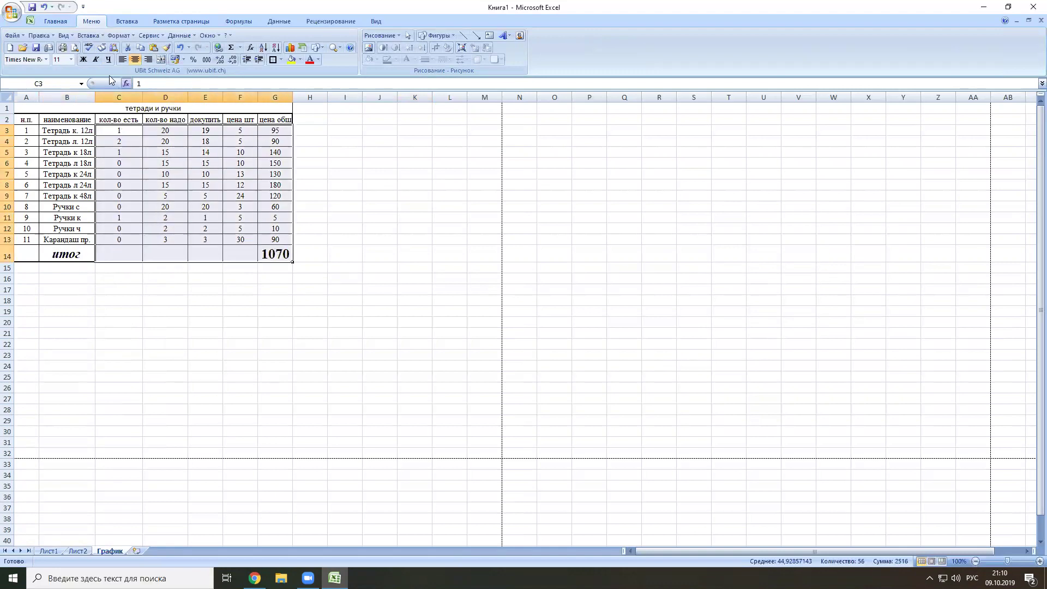
pyautogui.click(47, 59)
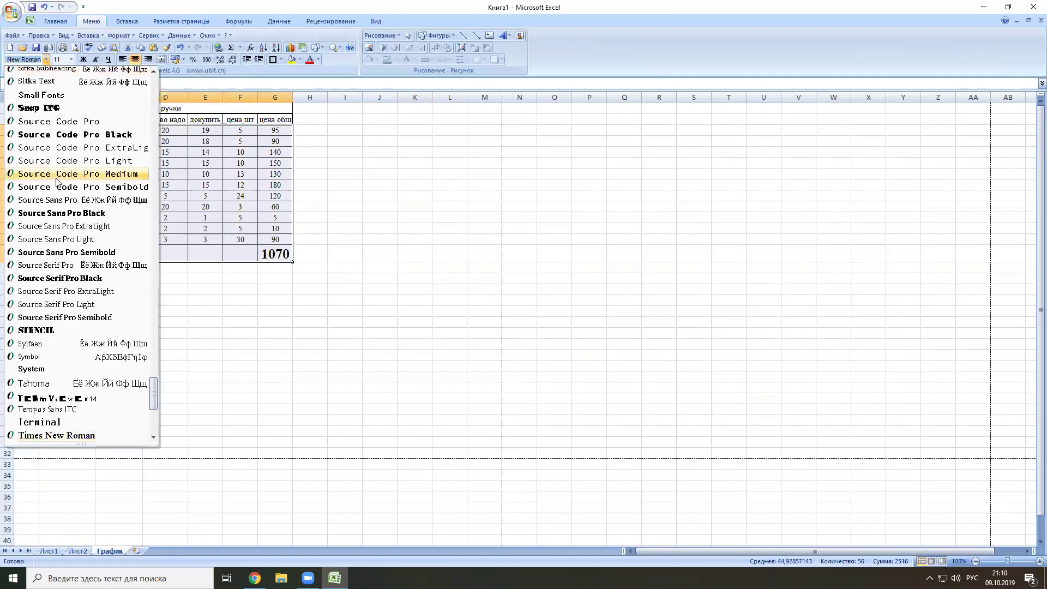
pyautogui.scroll(7, 60, 173)
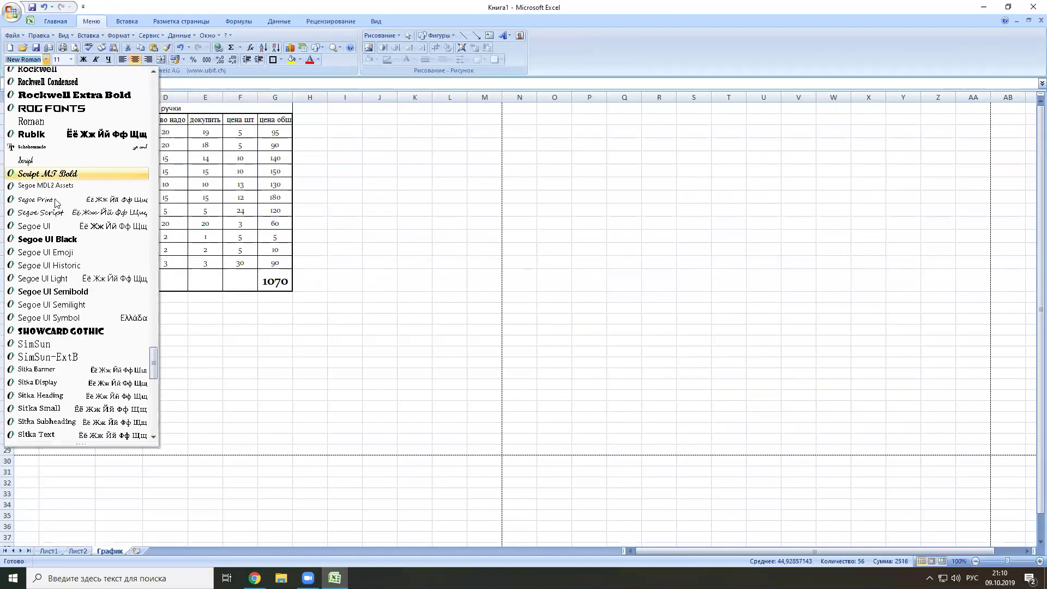
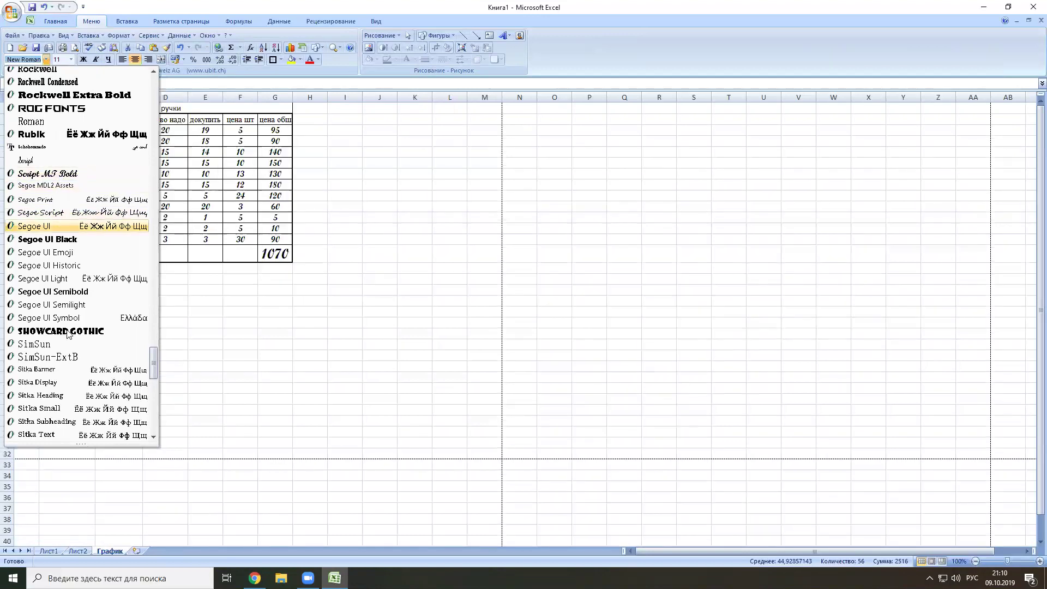
pyautogui.scroll(5, 56, 331)
pyautogui.scroll(5, 56, 331)
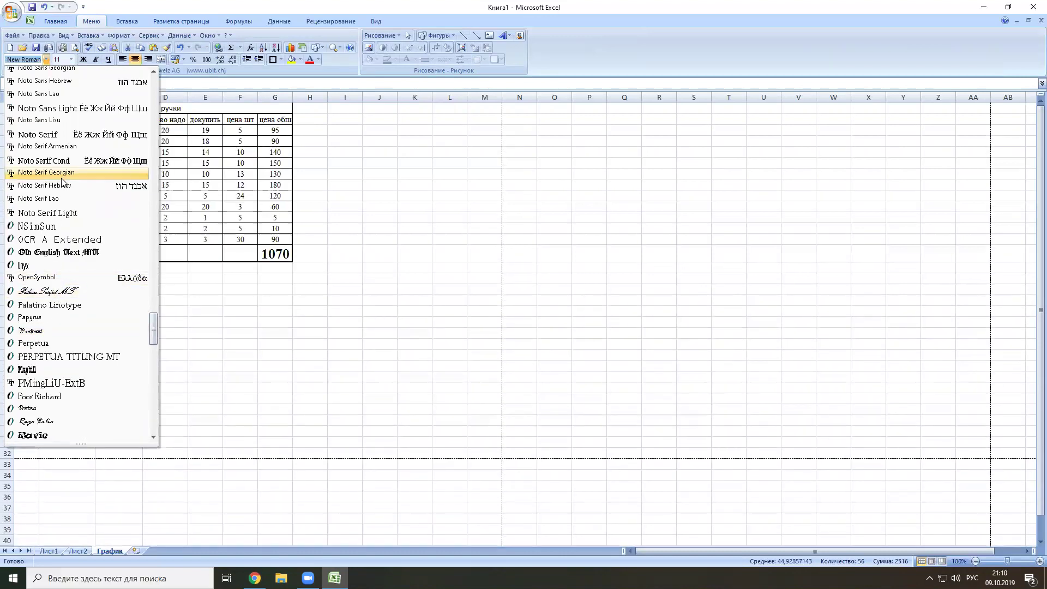
pyautogui.scroll(8, 67, 189)
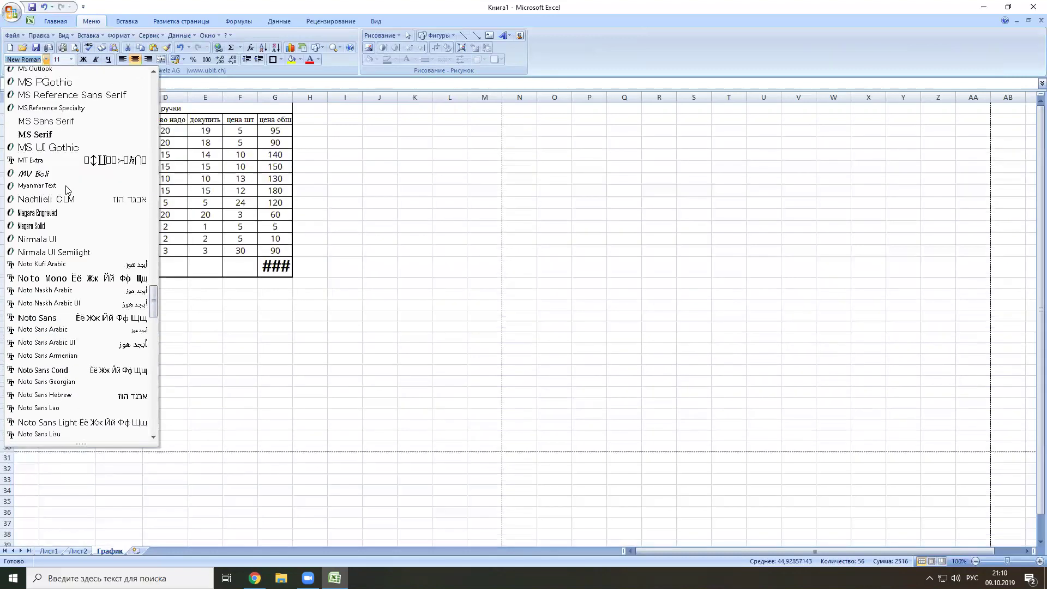
pyautogui.scroll(4, 65, 184)
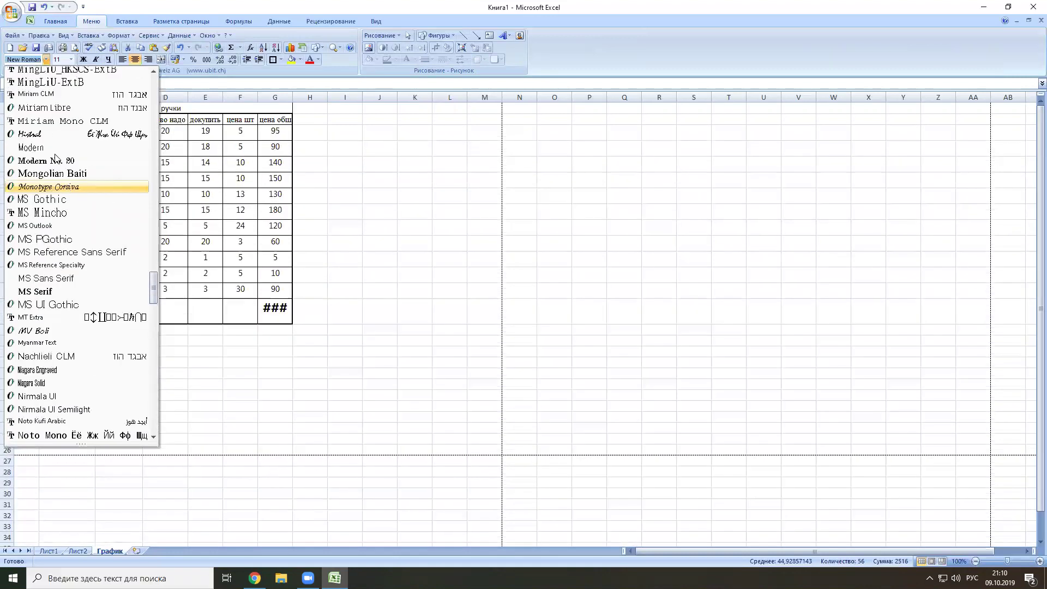
pyautogui.scroll(2, 46, 137)
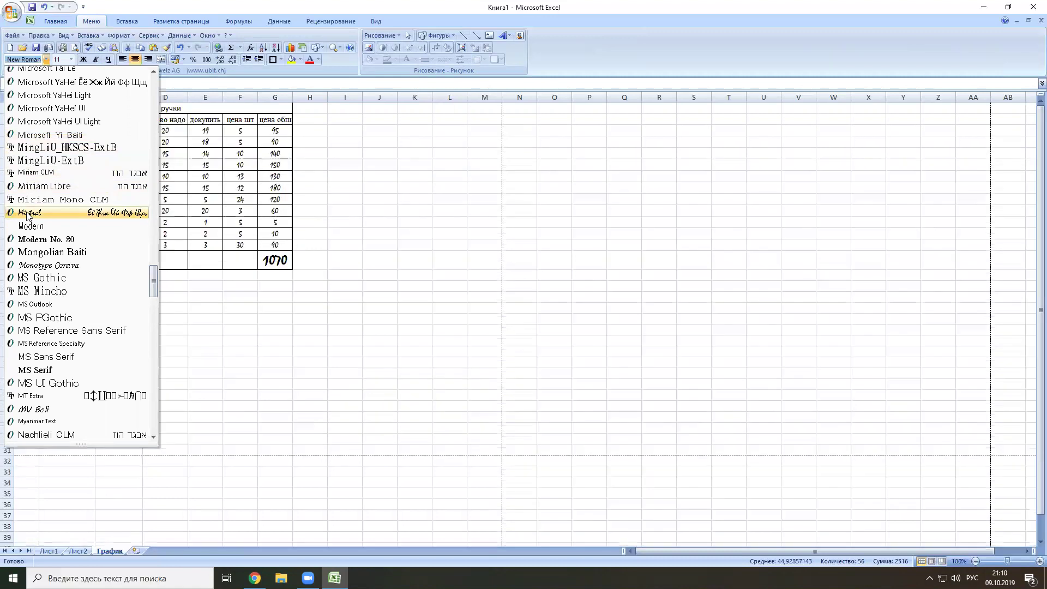
pyautogui.press('Escape')
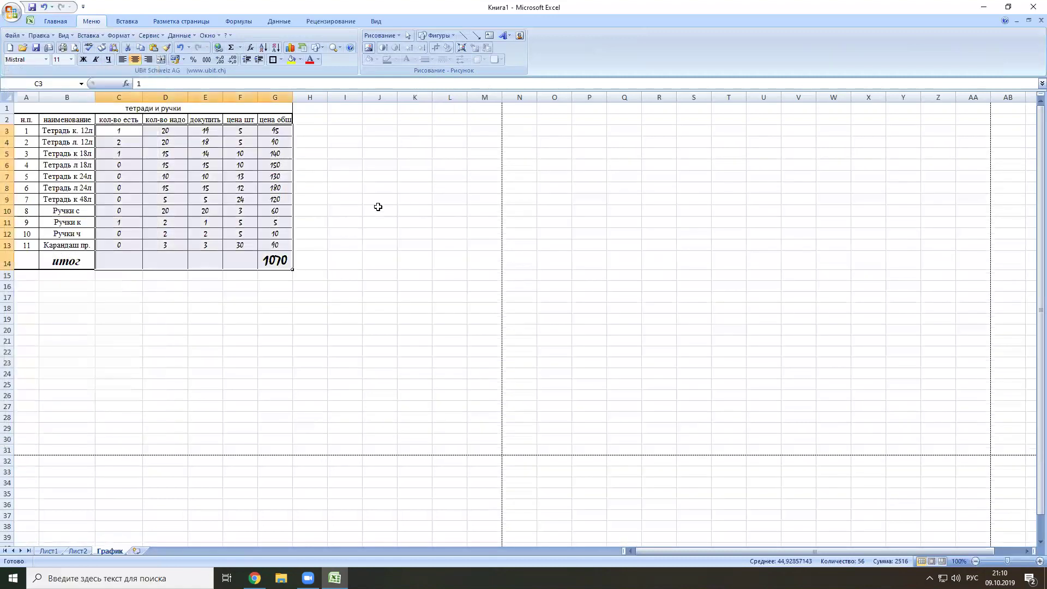
pyautogui.click(377, 210)
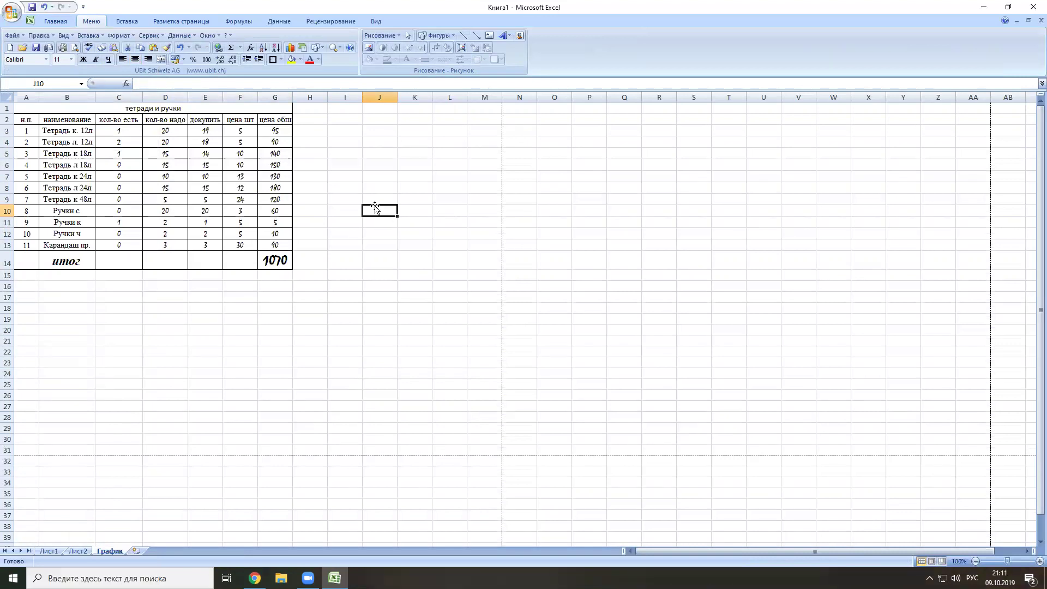
# Try to insert a basic line chart with an empty cell outside the table selected.
pyautogui.click(127, 22)
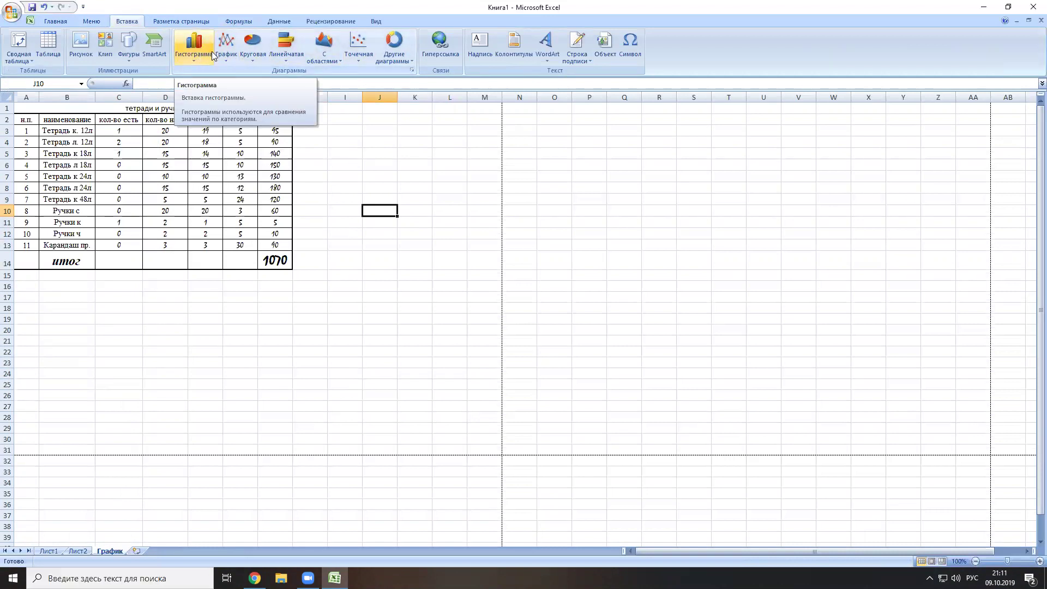
pyautogui.click(236, 49)
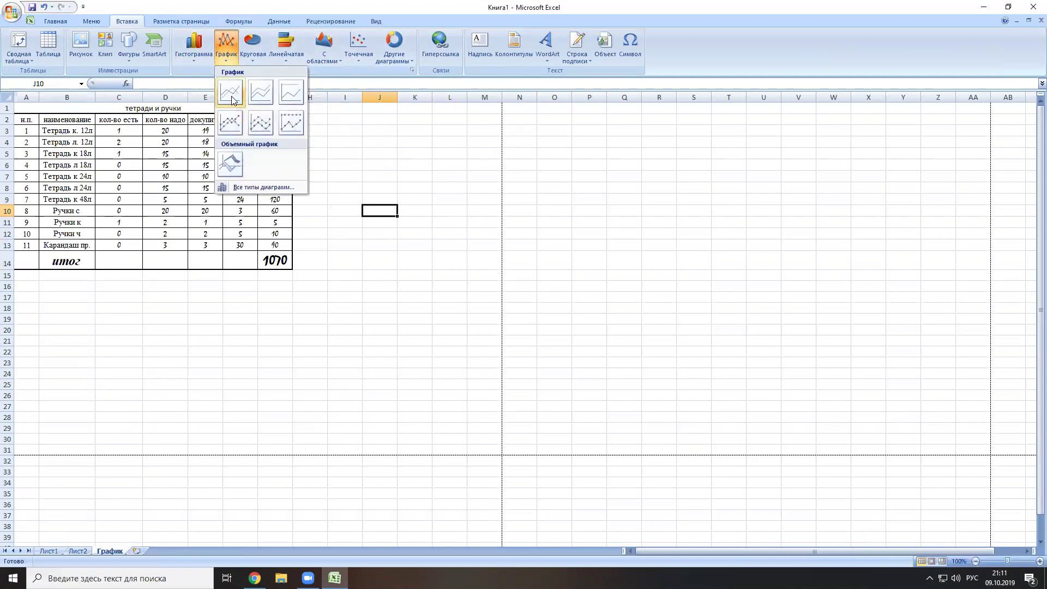
pyautogui.click(232, 100)
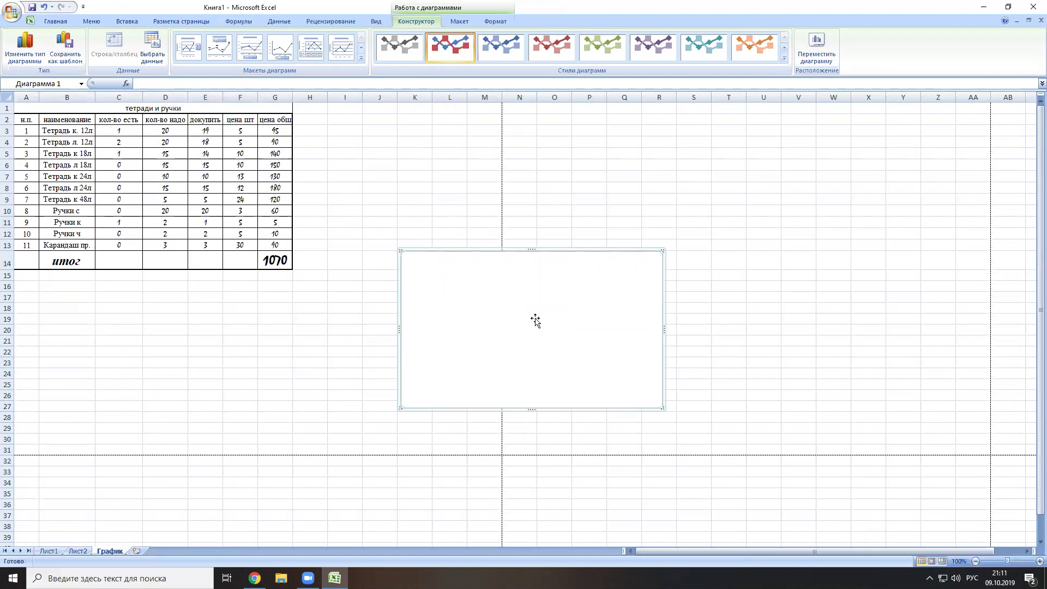
pyautogui.press('Delete')
pyautogui.moveTo(65, 131); pyautogui.dragTo(181, 235)
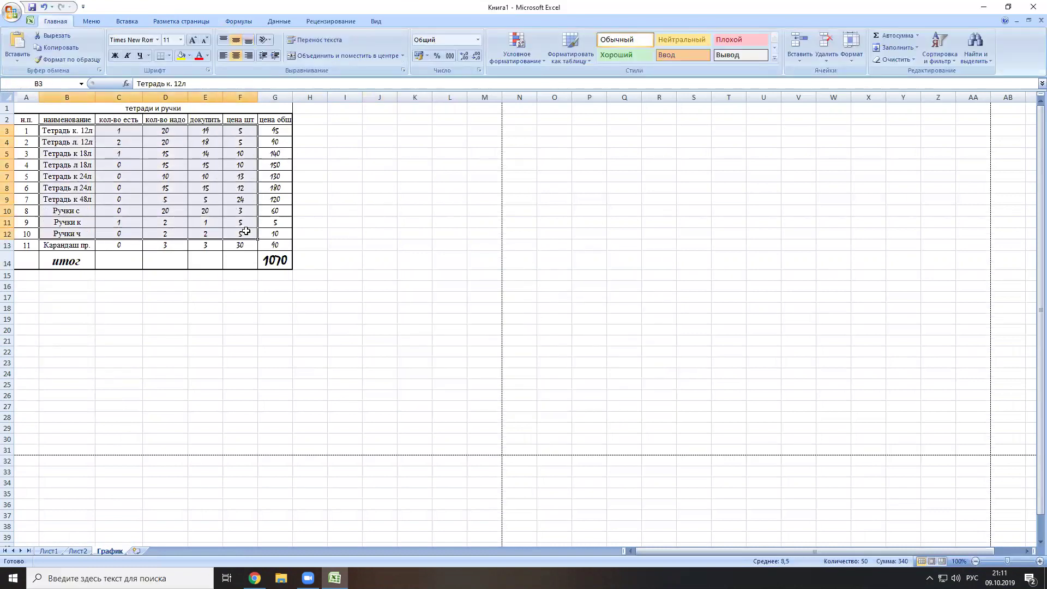
pyautogui.click(180, 215)
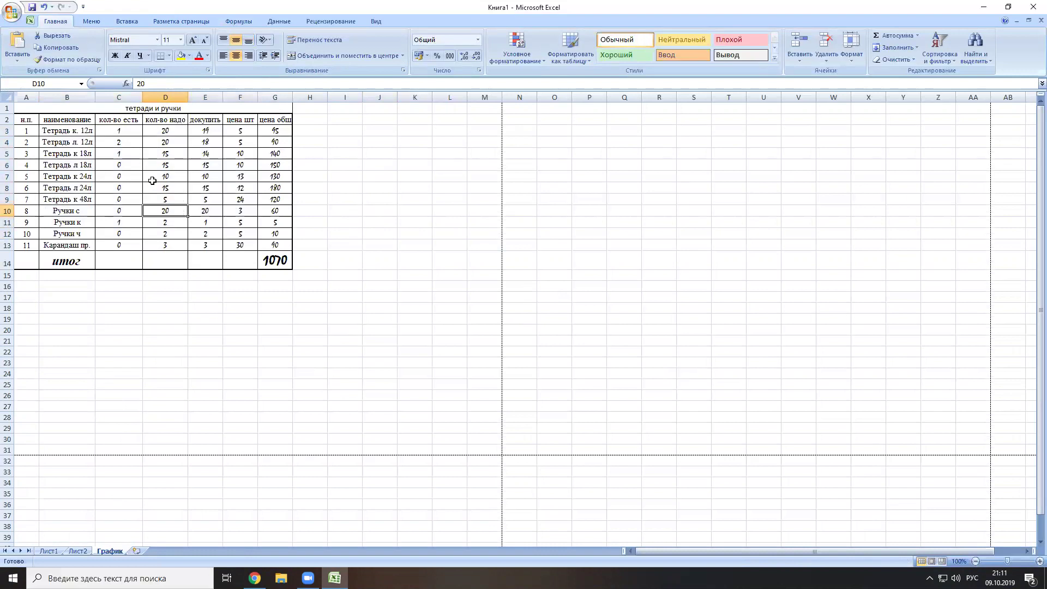
pyautogui.moveTo(69, 132); pyautogui.dragTo(72, 245)
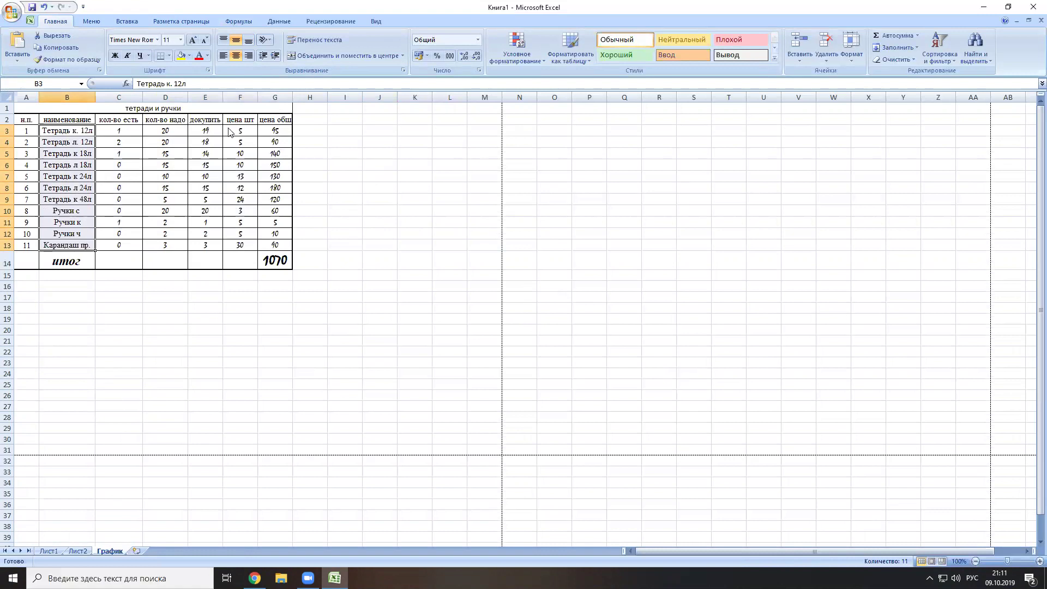
pyautogui.click(274, 211)
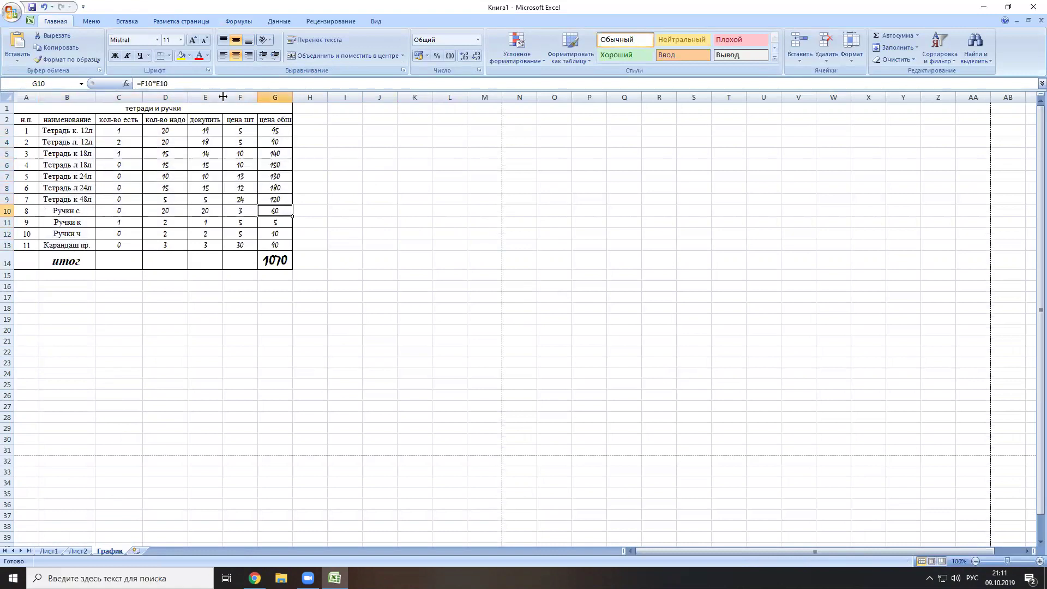
pyautogui.click(399, 130)
# Insert a line chart with markers based on the stationery table, starting from cell B3 and choosing among all chart types.
pyautogui.click(66, 132)
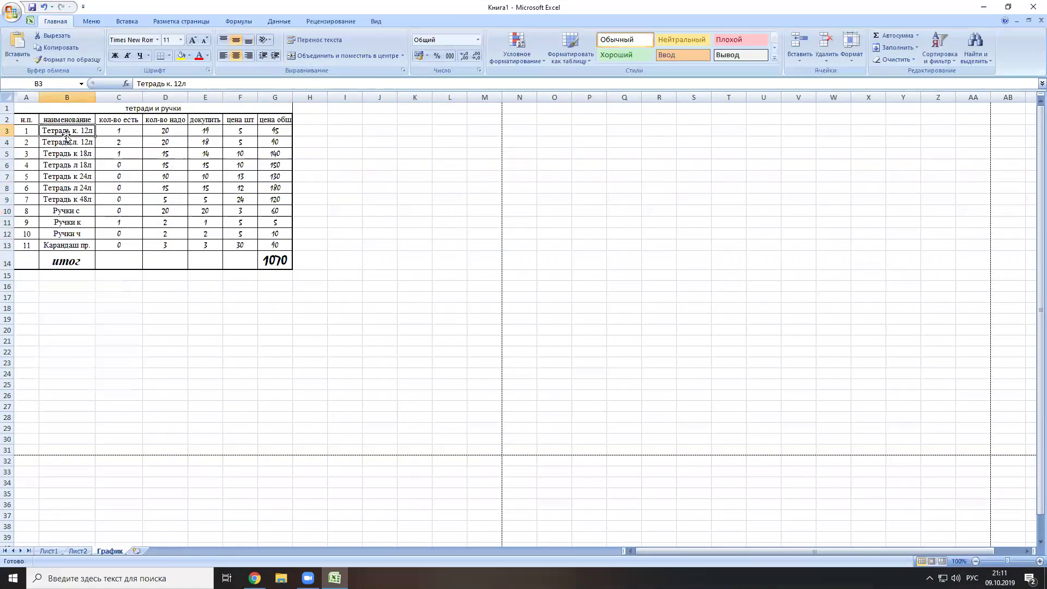
pyautogui.click(131, 20)
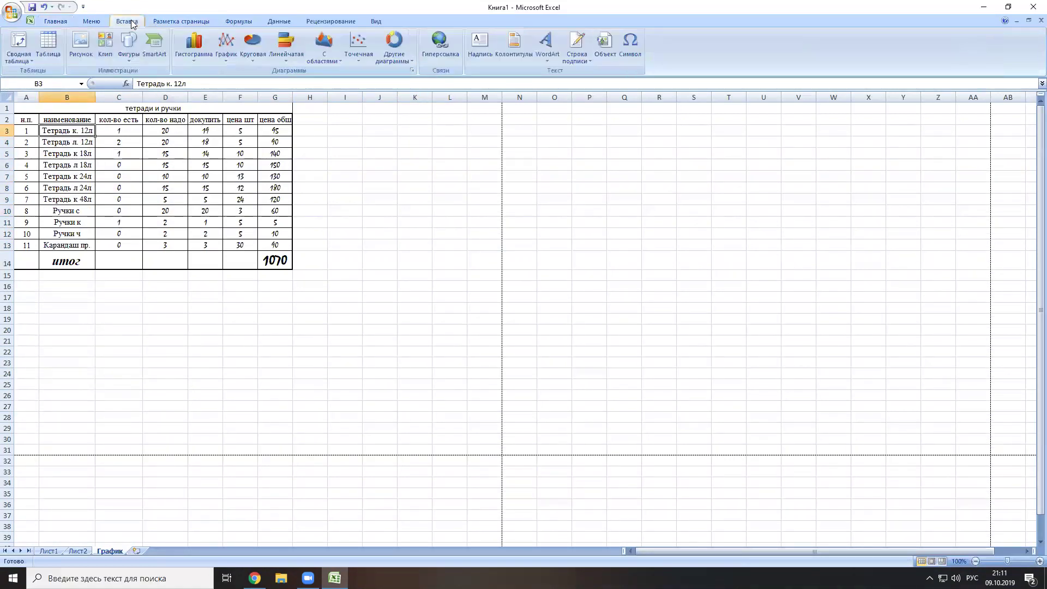
pyautogui.click(229, 46)
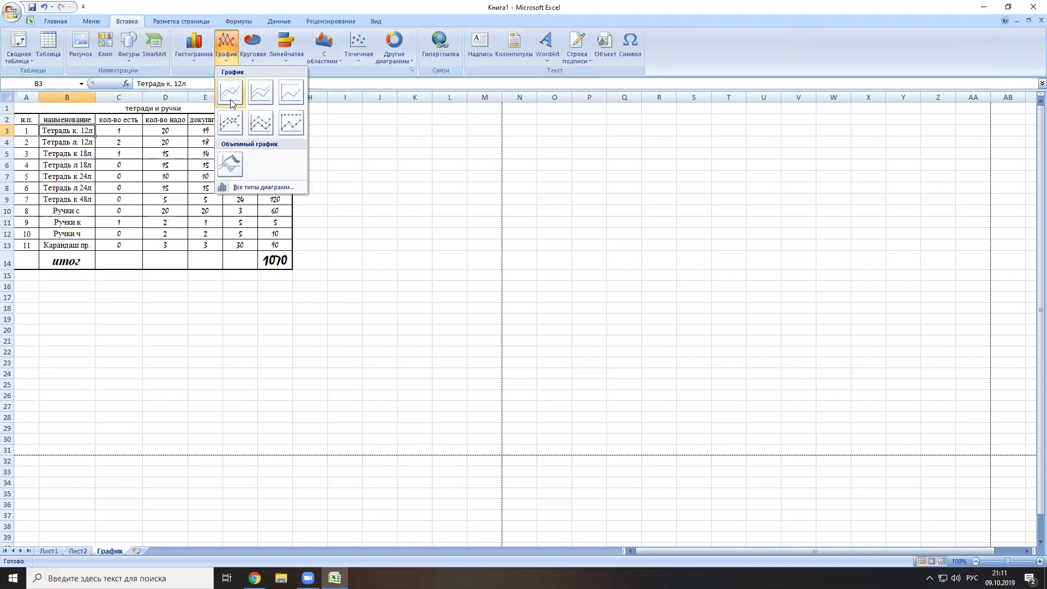
pyautogui.click(281, 187)
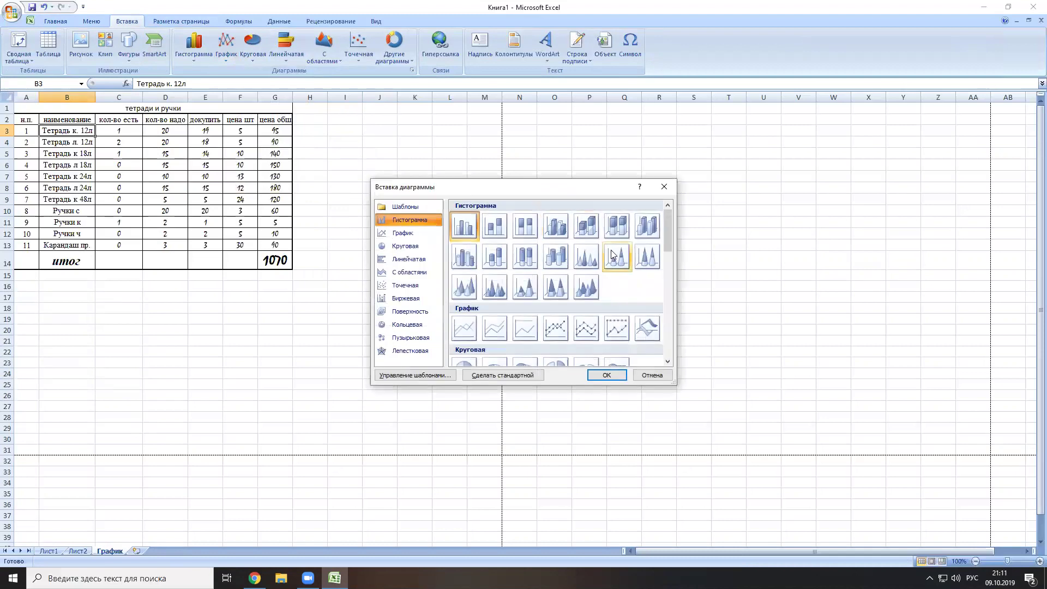
pyautogui.click(415, 234)
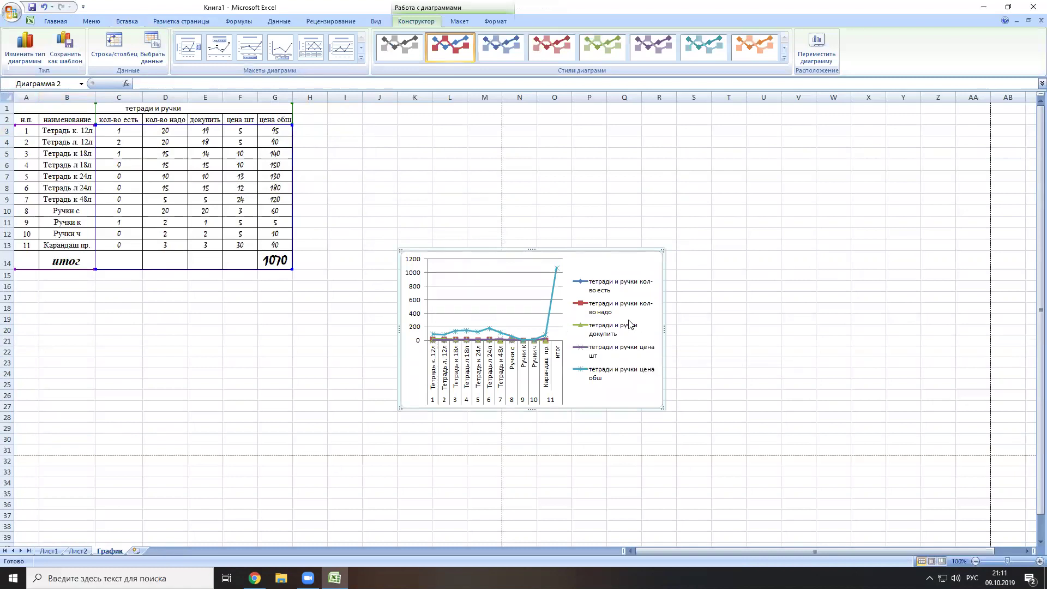
# Examine the fill, border color, border style, shadow and 3-D format settings of the chart's plot area.
pyautogui.rightClick(549, 308)
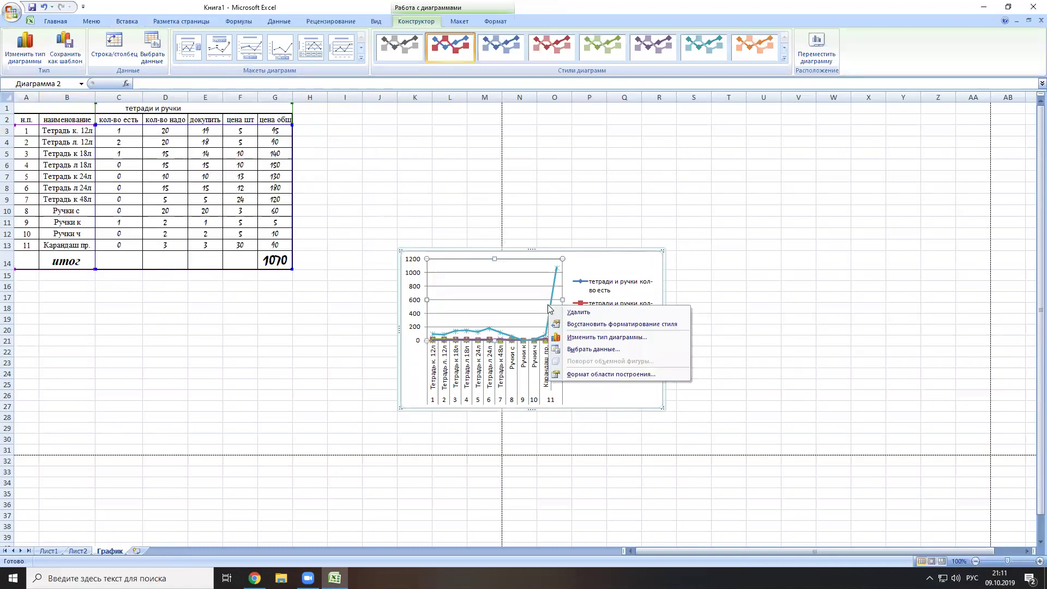
pyautogui.click(604, 375)
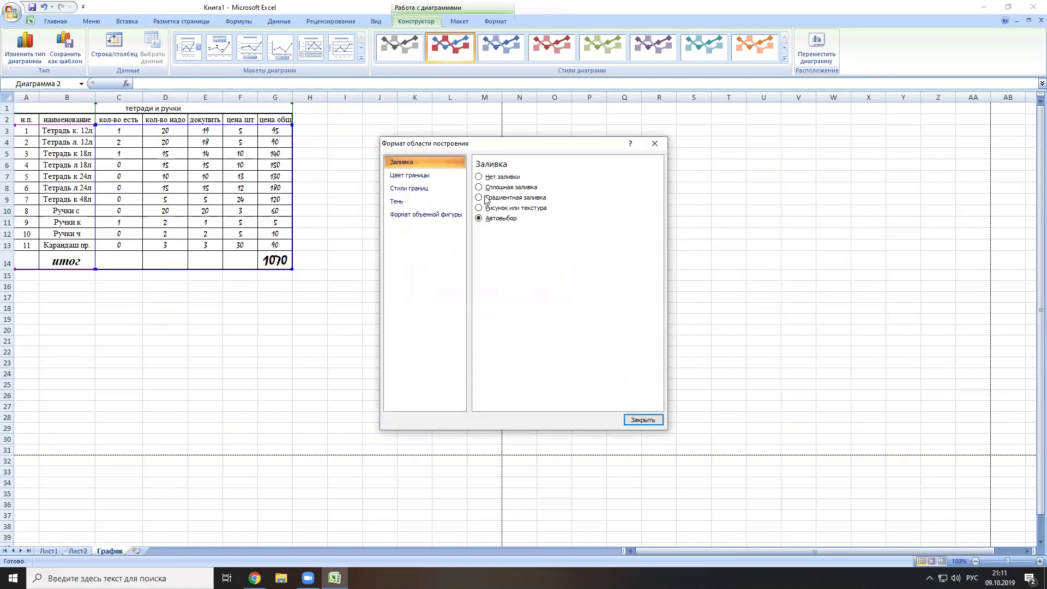
pyautogui.click(419, 178)
pyautogui.click(416, 190)
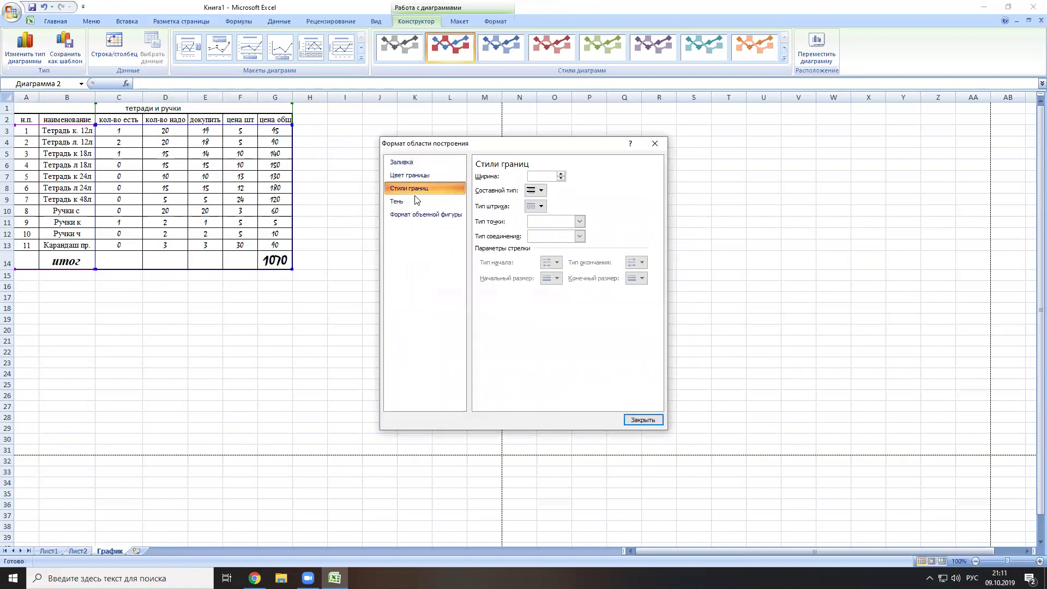
pyautogui.click(415, 201)
pyautogui.click(413, 212)
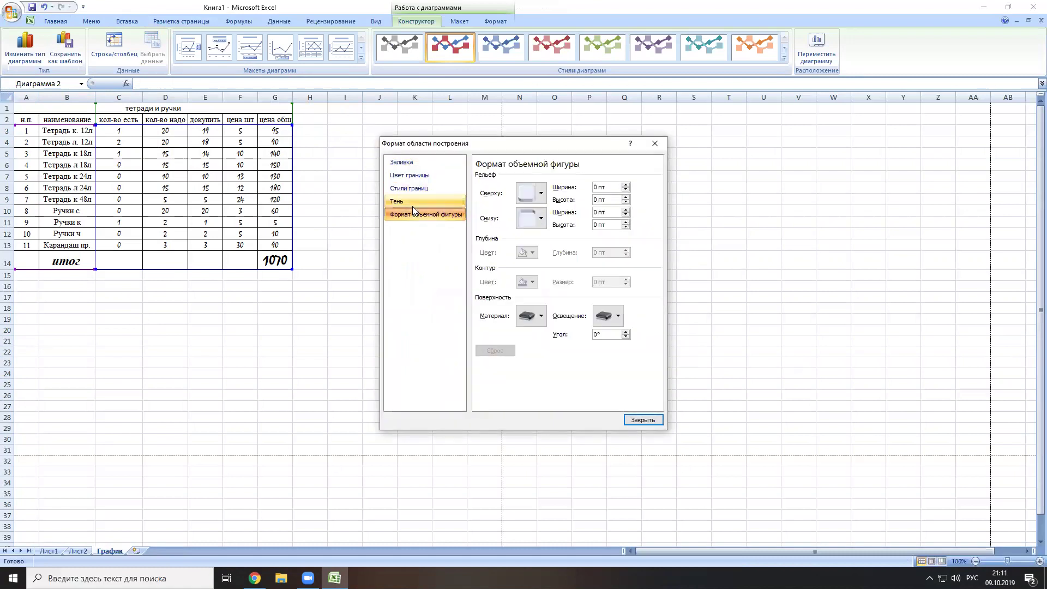
pyautogui.click(654, 143)
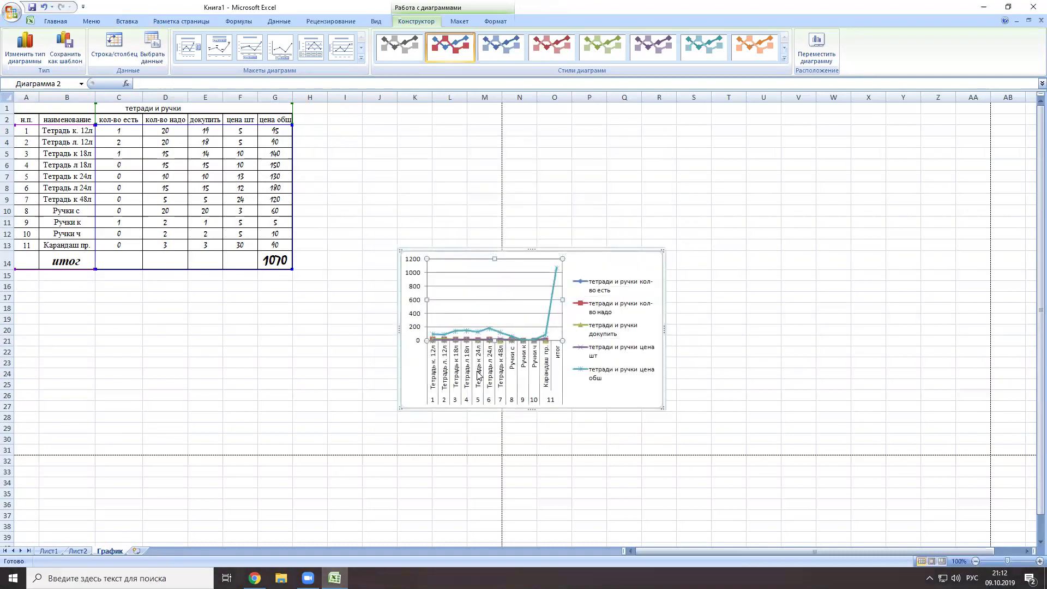
pyautogui.rightClick(616, 304)
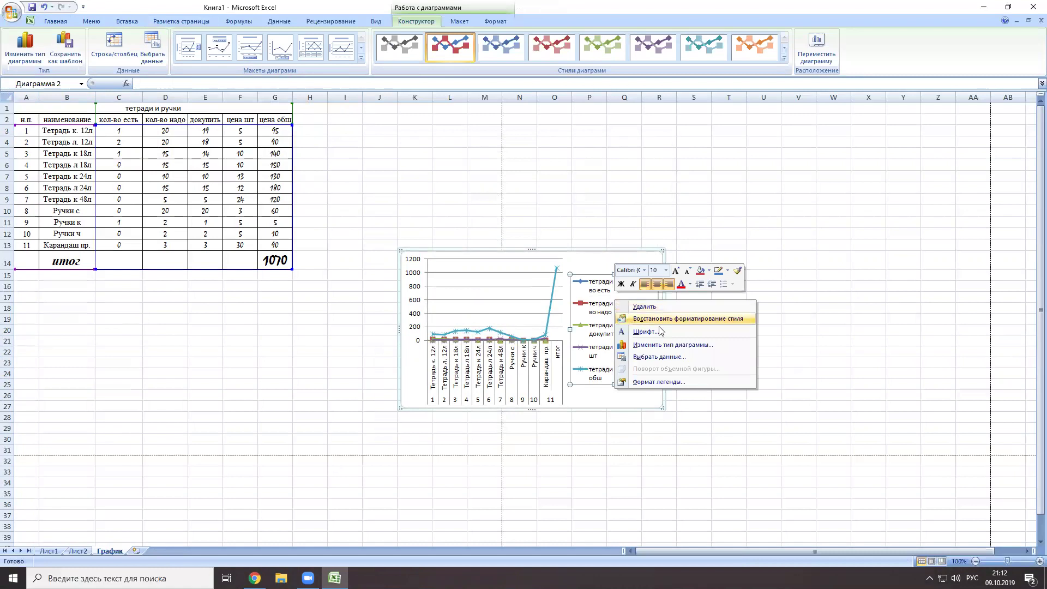
pyautogui.click(713, 344)
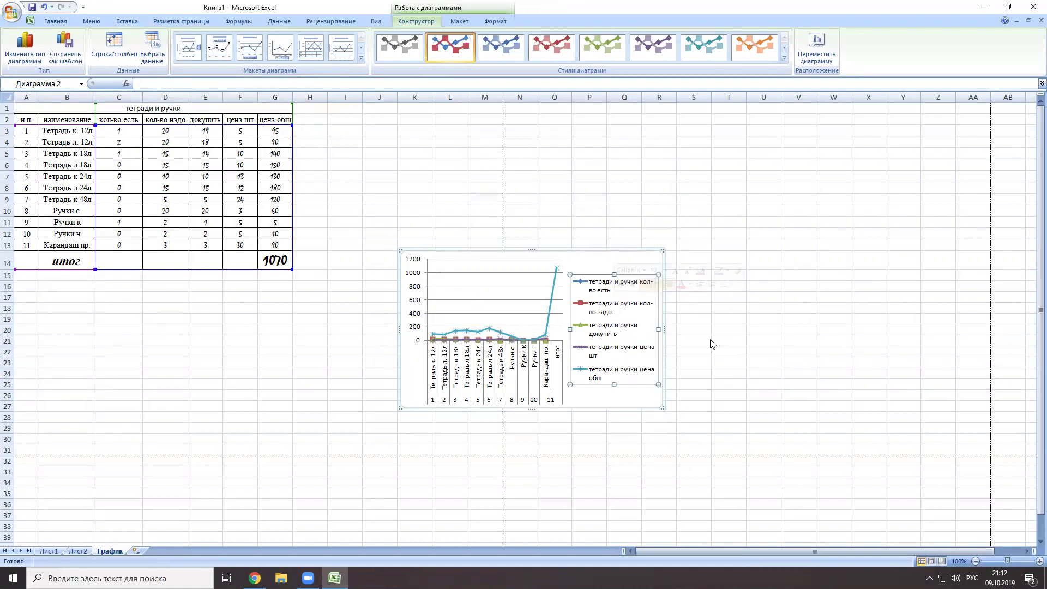
pyautogui.click(664, 187)
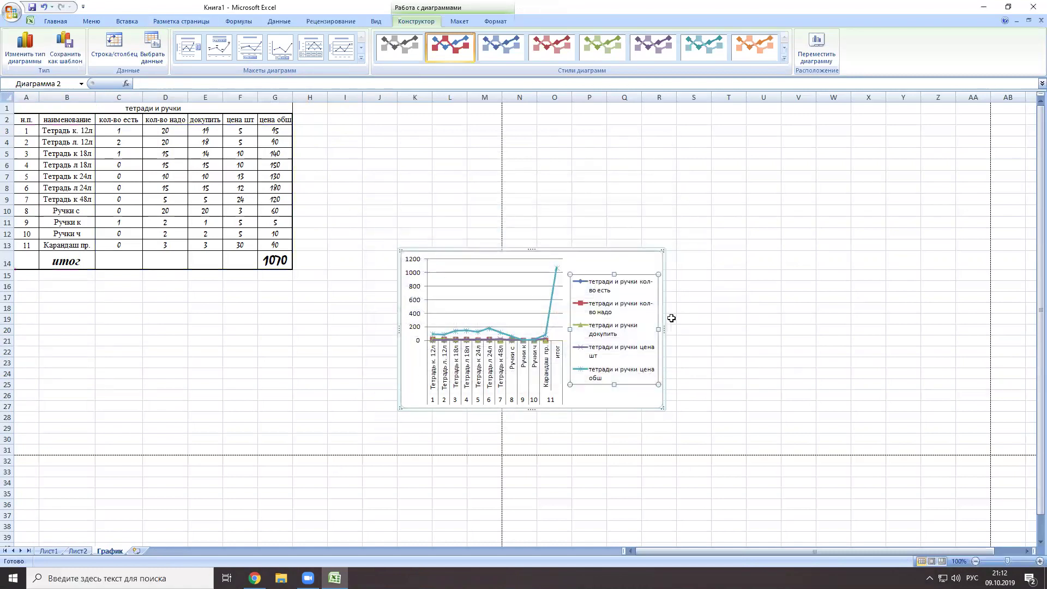
pyautogui.rightClick(628, 262)
pyautogui.press('Escape')
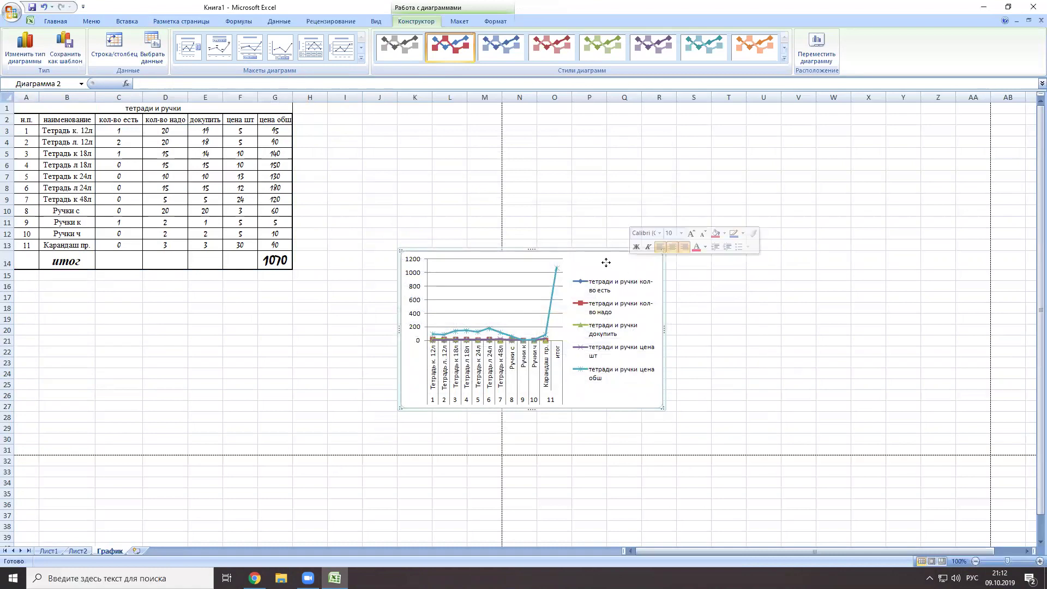
# Remove all existing data series from the line chart's data source.
pyautogui.rightClick(607, 263)
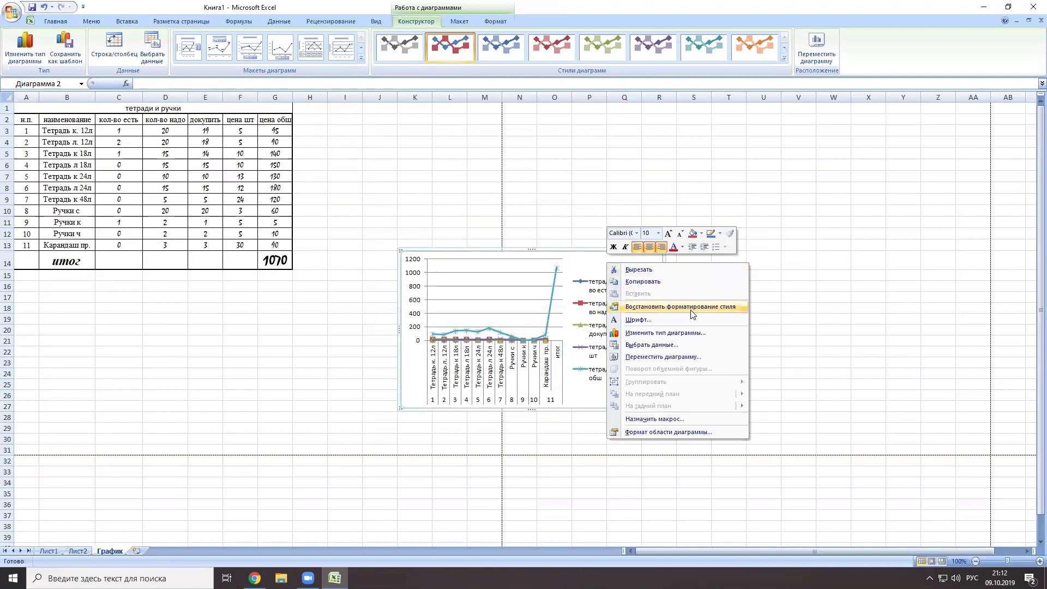
pyautogui.click(695, 342)
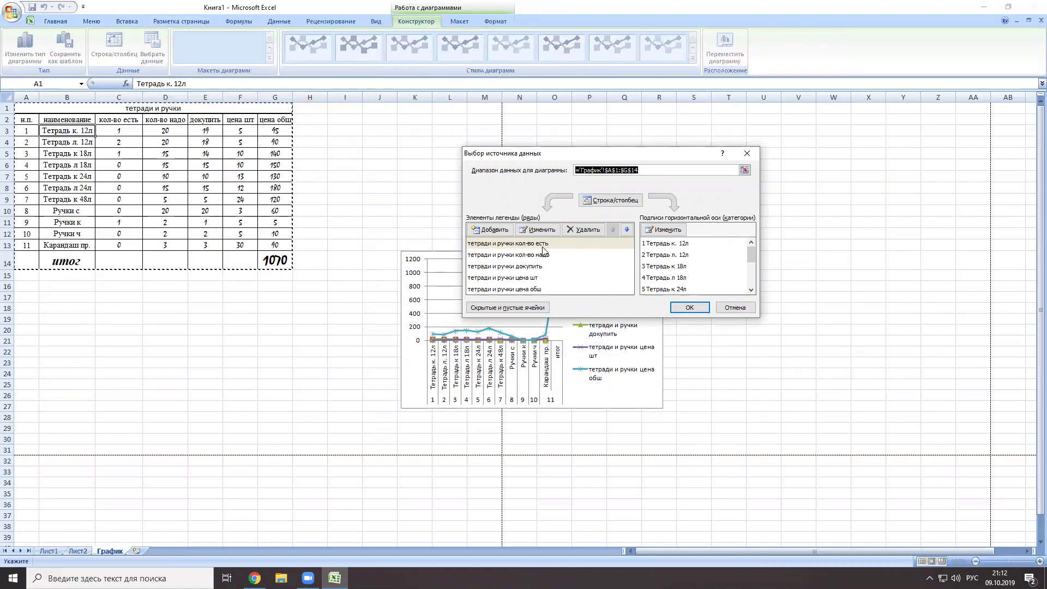
pyautogui.click(582, 233)
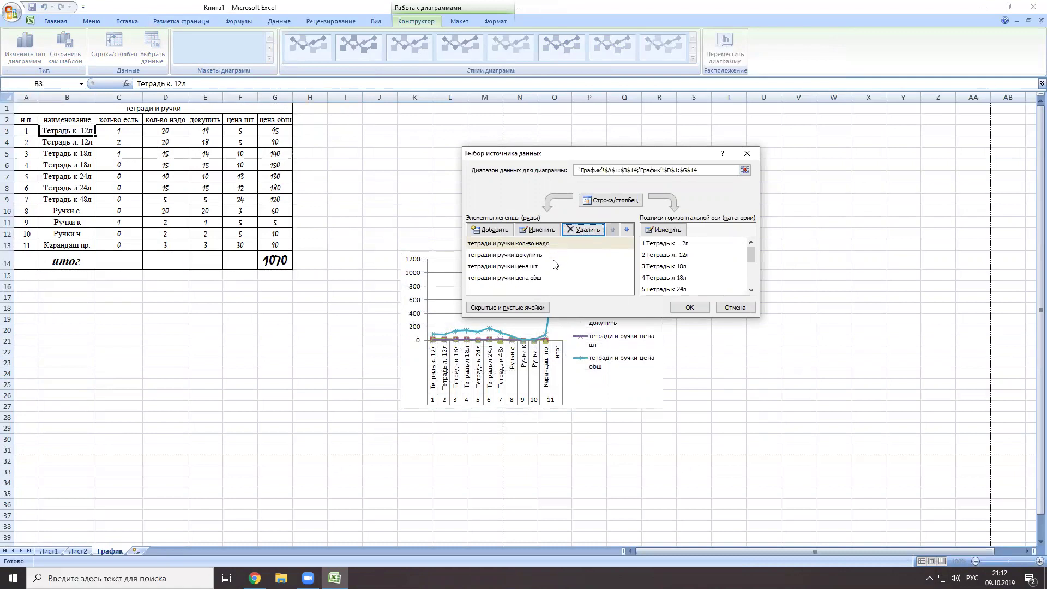
pyautogui.click(579, 233)
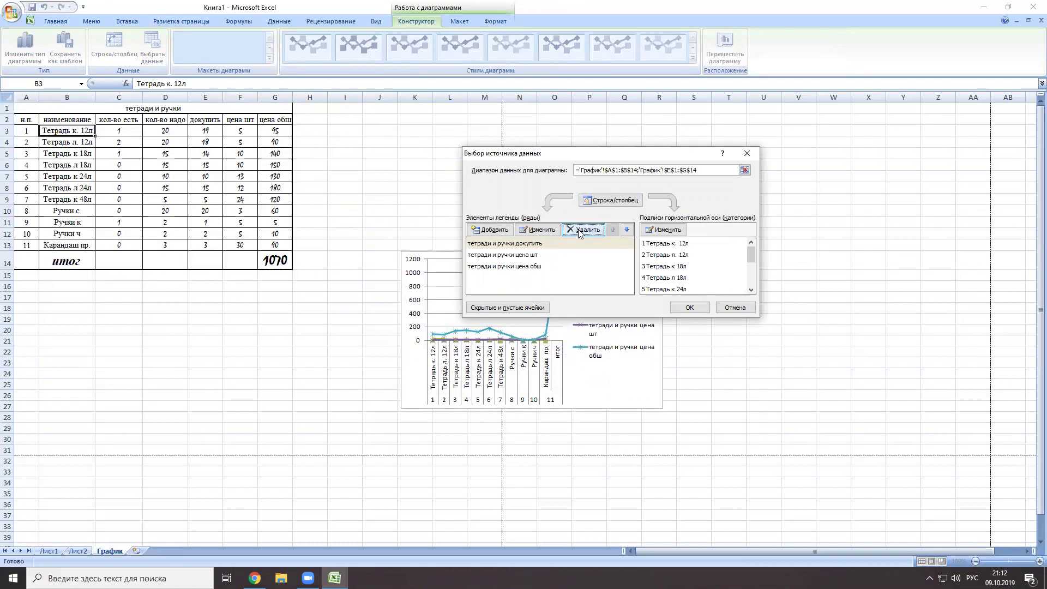
pyautogui.click(581, 233)
pyautogui.click(582, 233)
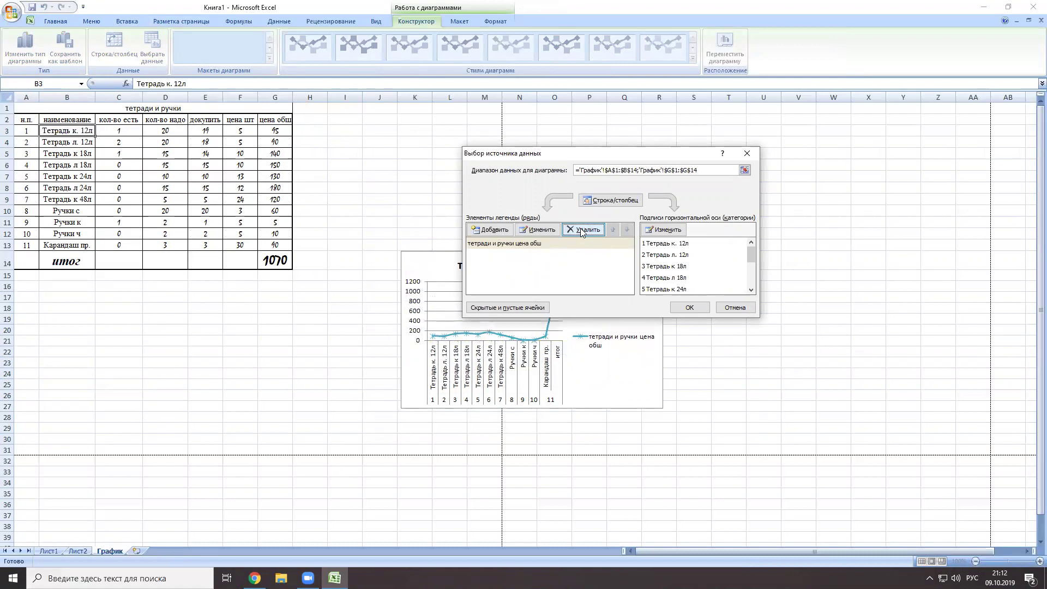
pyautogui.click(582, 231)
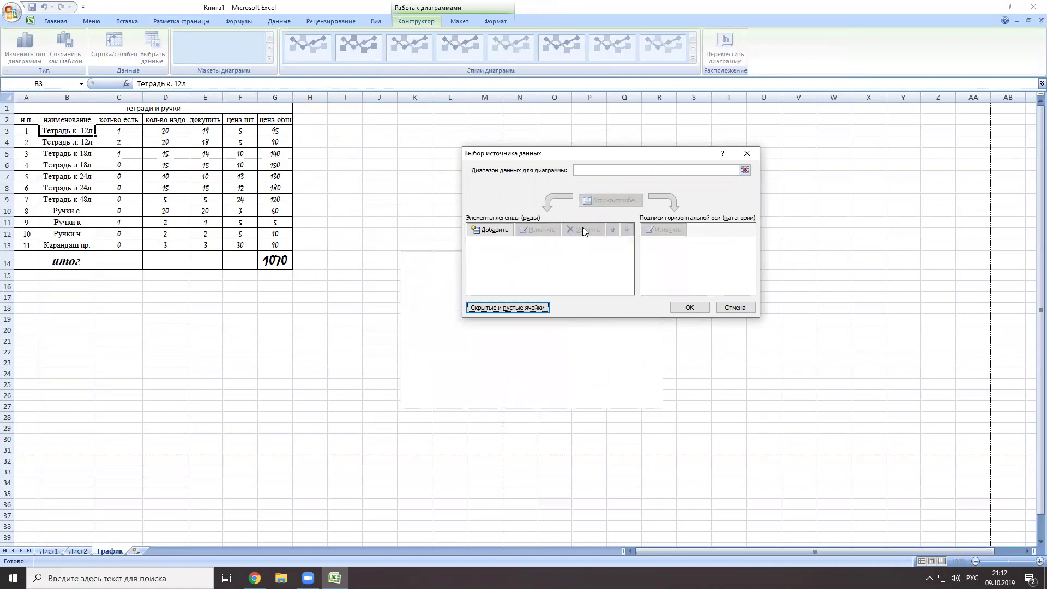
# Add one data series to the chart with B3:B13 on sheet График as its name and G3:G13 as its values.
pyautogui.click(495, 230)
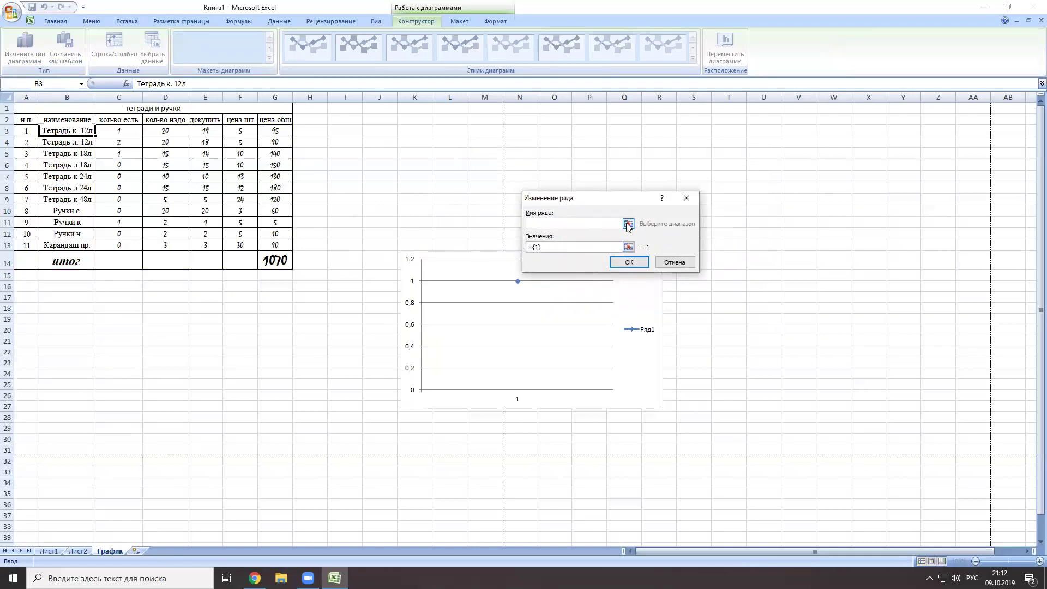
pyautogui.click(628, 223)
pyautogui.moveTo(66, 131); pyautogui.dragTo(66, 241)
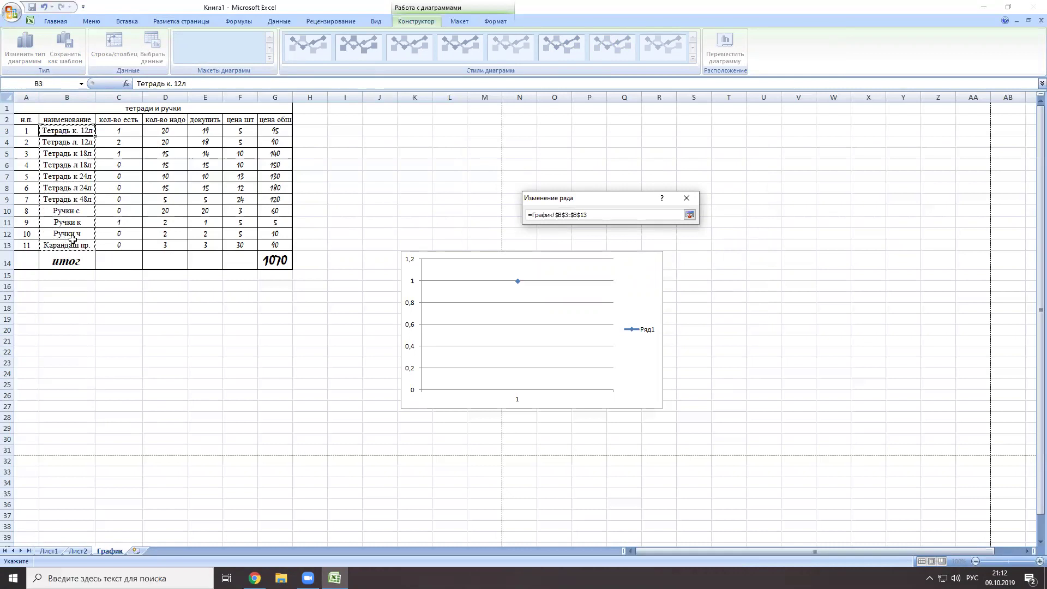
pyautogui.click(690, 215)
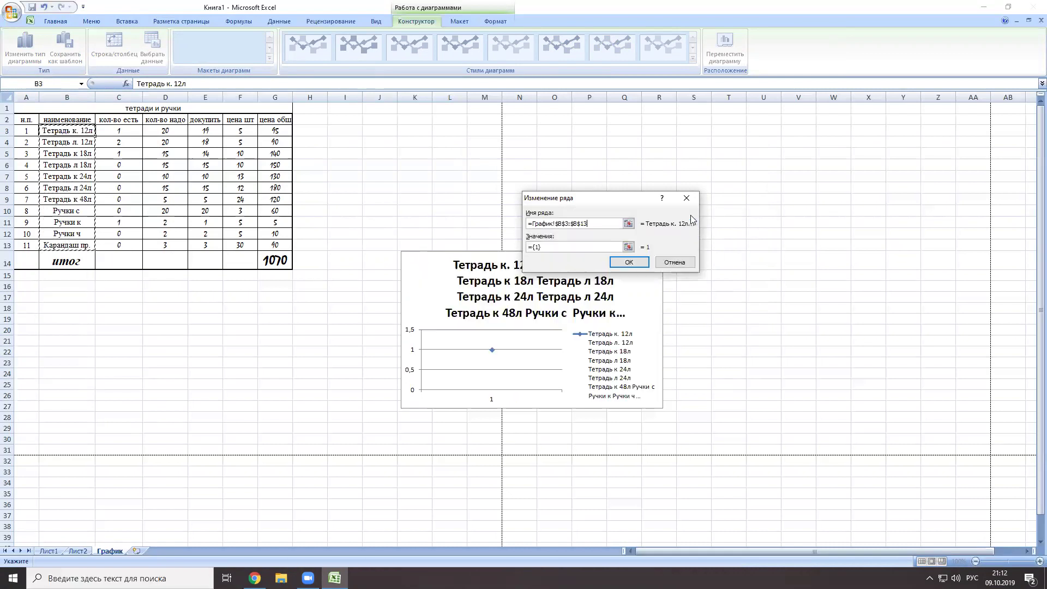
pyautogui.click(628, 247)
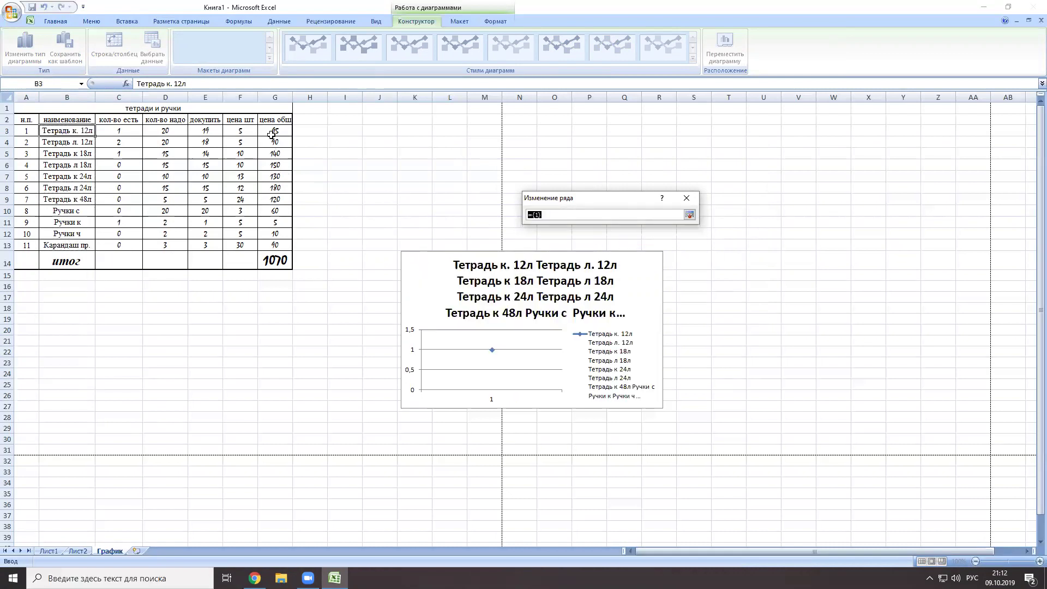
pyautogui.moveTo(272, 132); pyautogui.dragTo(274, 245)
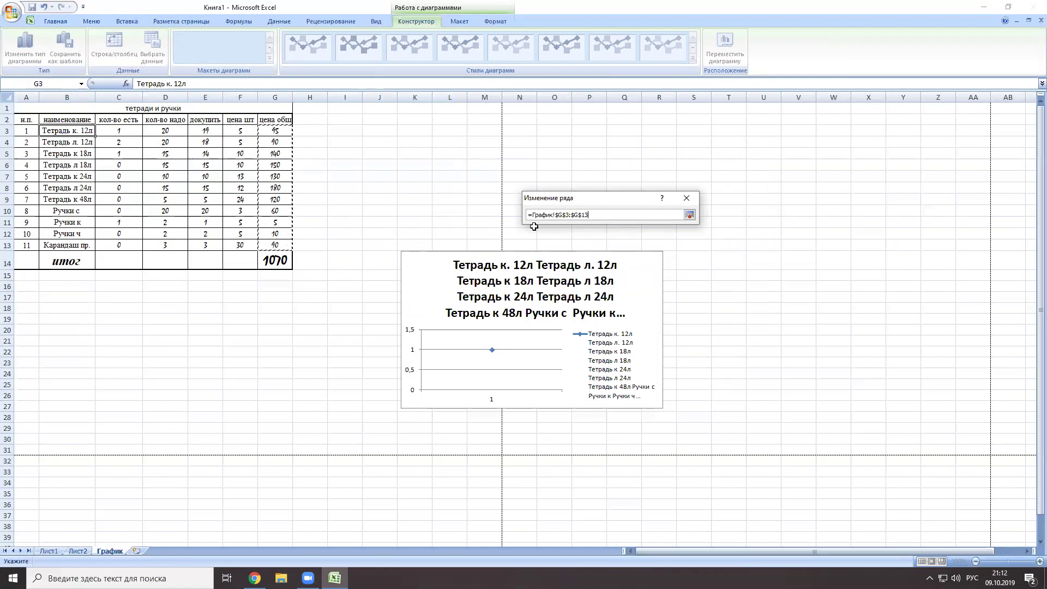
pyautogui.click(694, 215)
pyautogui.click(628, 263)
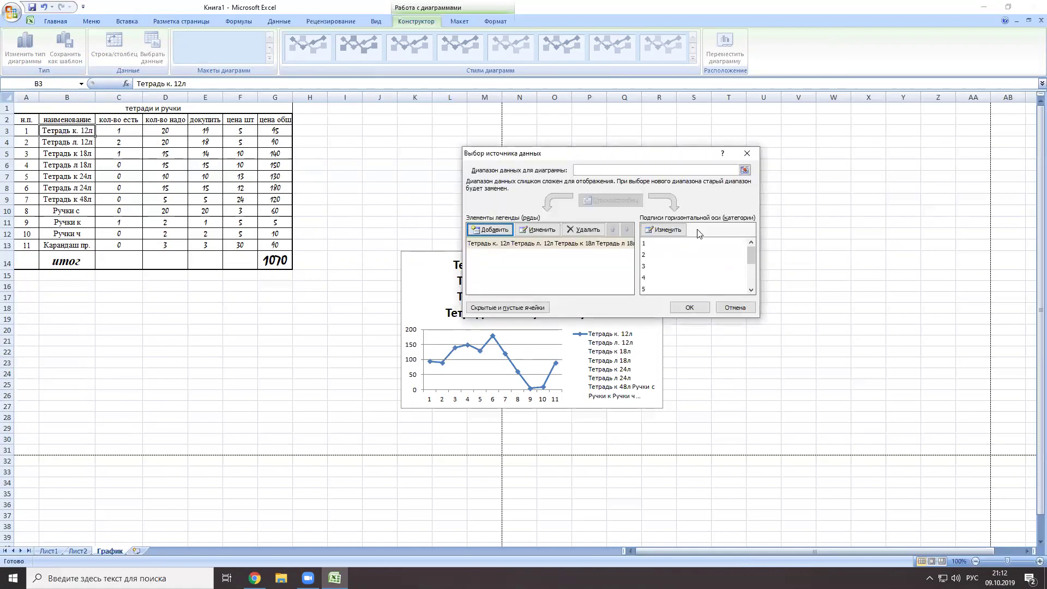
pyautogui.click(691, 308)
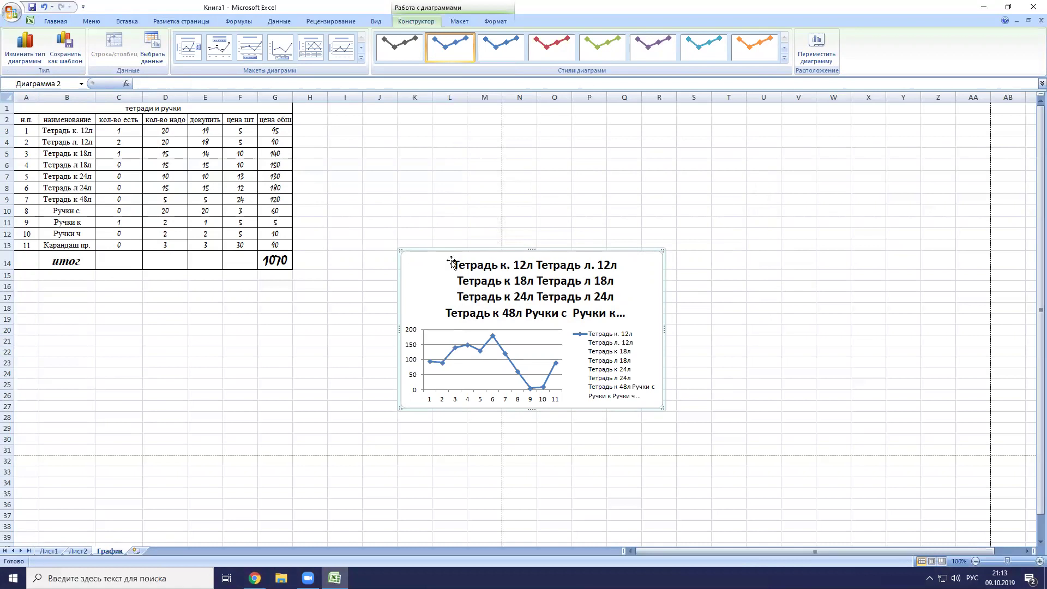
# Insert the picture "basics" from the Изображения folder over the selected chart.
pyautogui.click(126, 25)
pyautogui.click(76, 49)
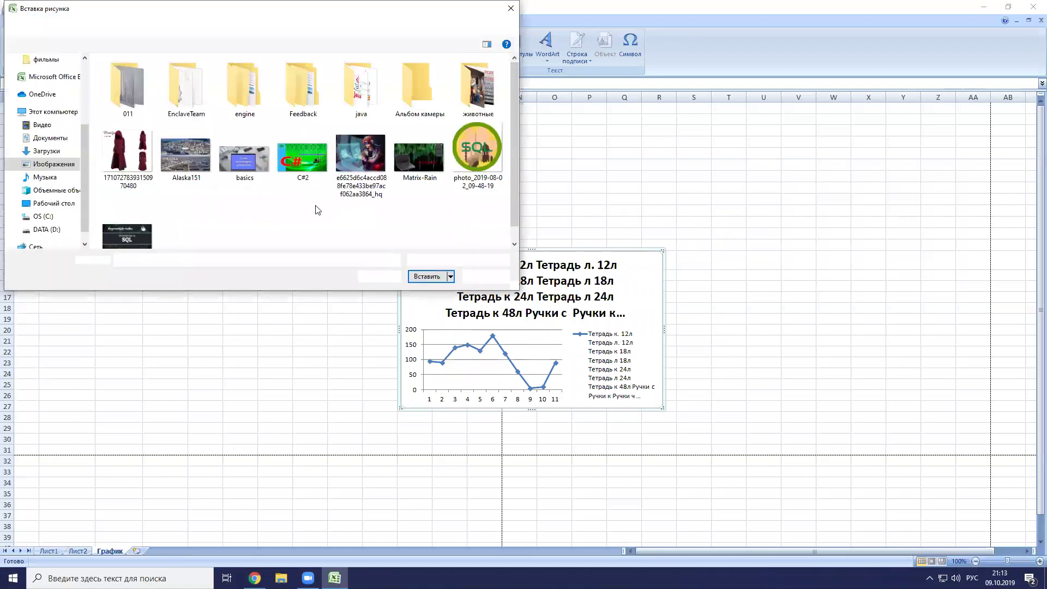
pyautogui.click(240, 165)
pyautogui.click(427, 277)
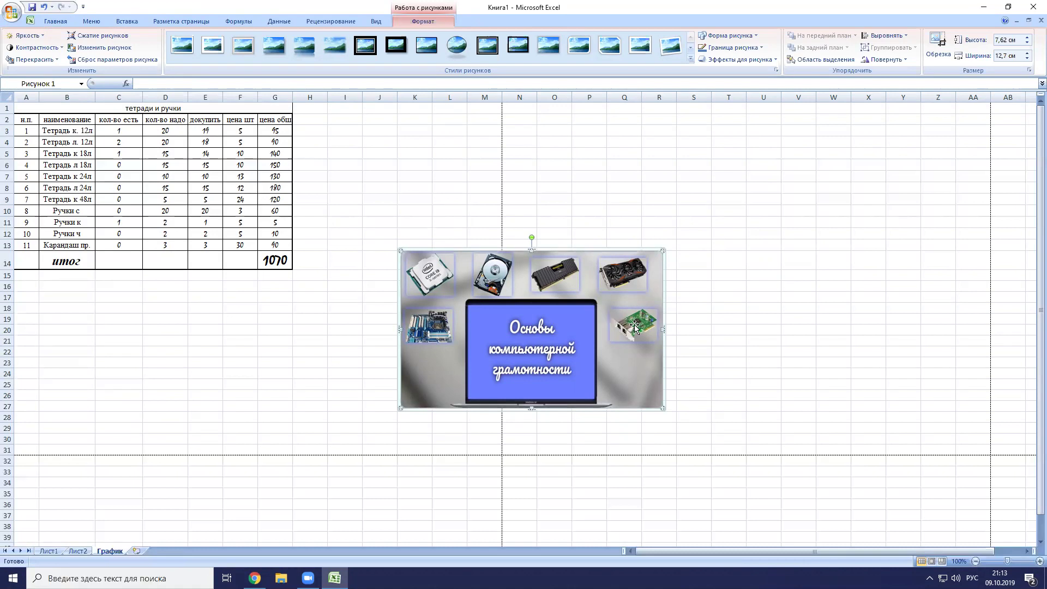
# Move the chart together with its picture so that its upper corner sits in cell Q3.
pyautogui.rightClick(560, 335)
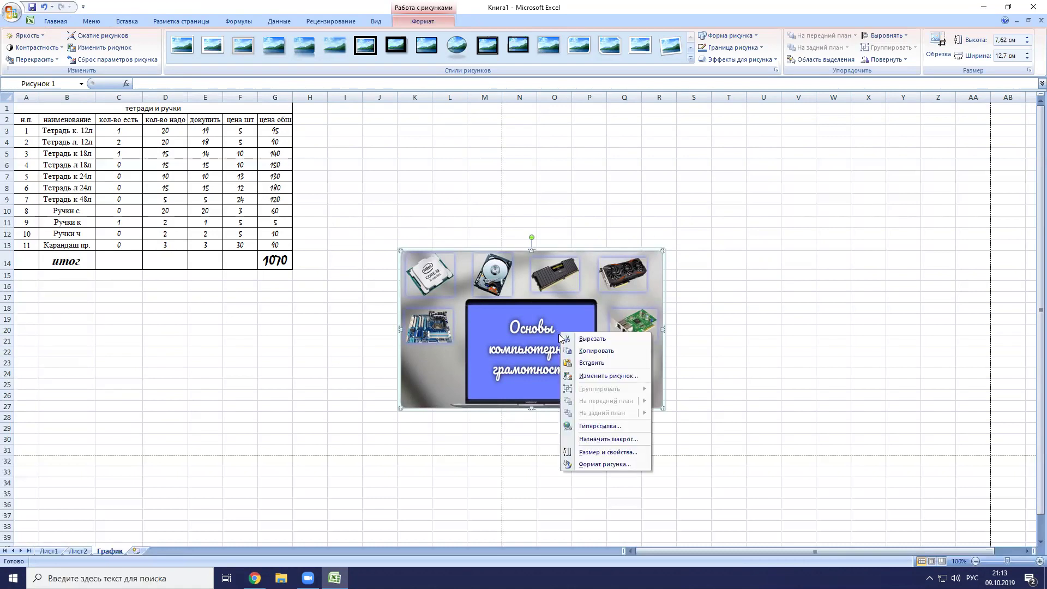
pyautogui.click(508, 355)
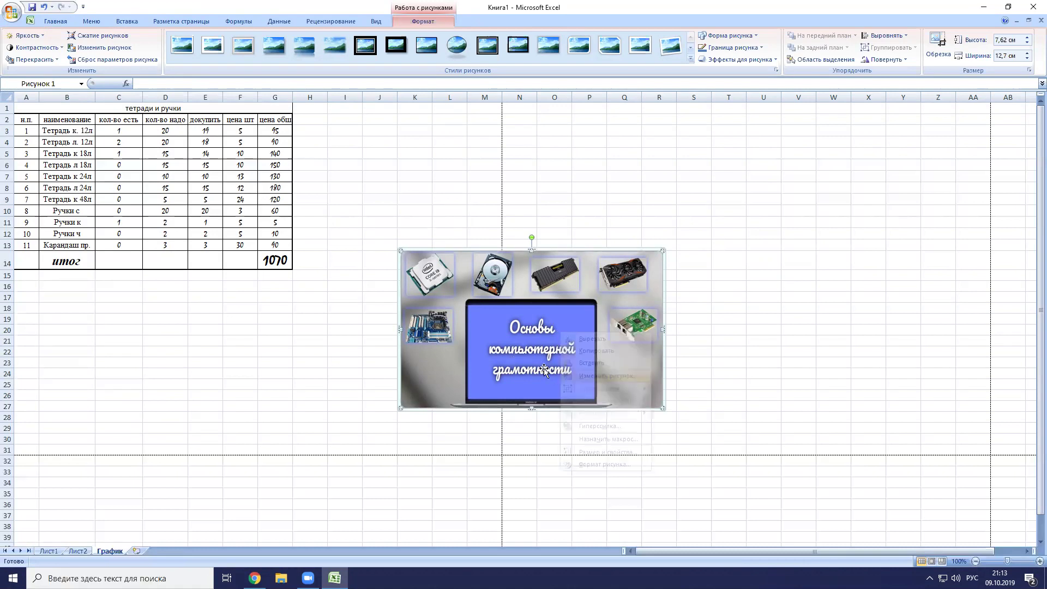
pyautogui.press('Tab')
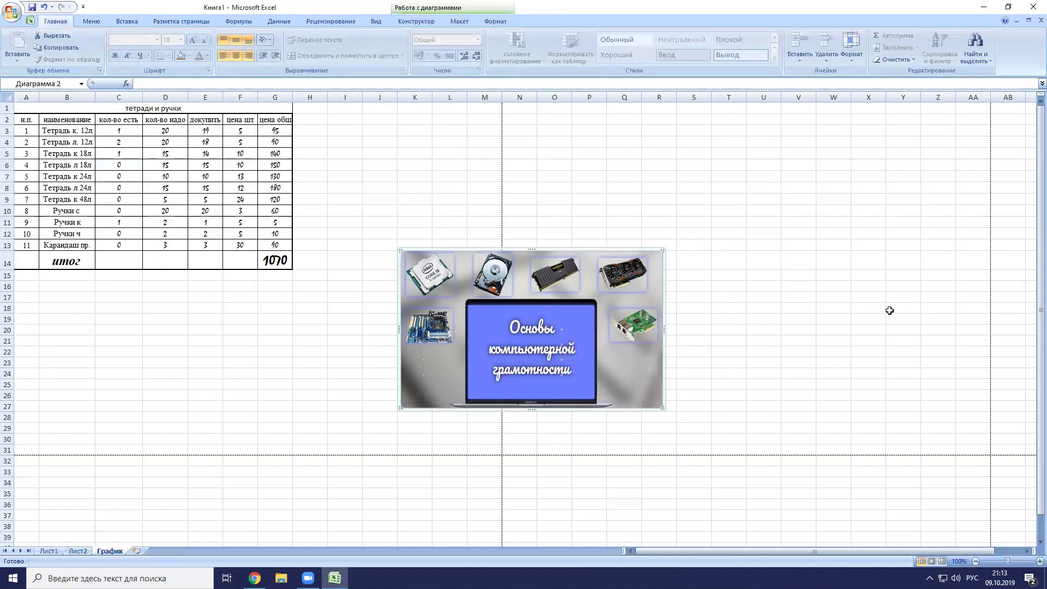
pyautogui.doubleClick(640, 376)
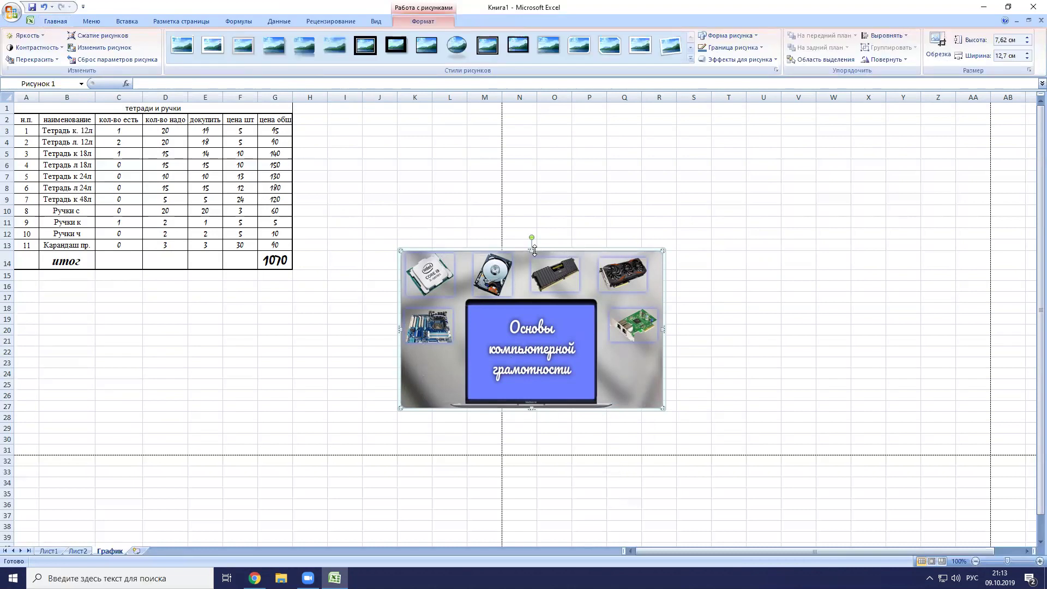
pyautogui.moveTo(534, 248); pyautogui.dragTo(766, 122)
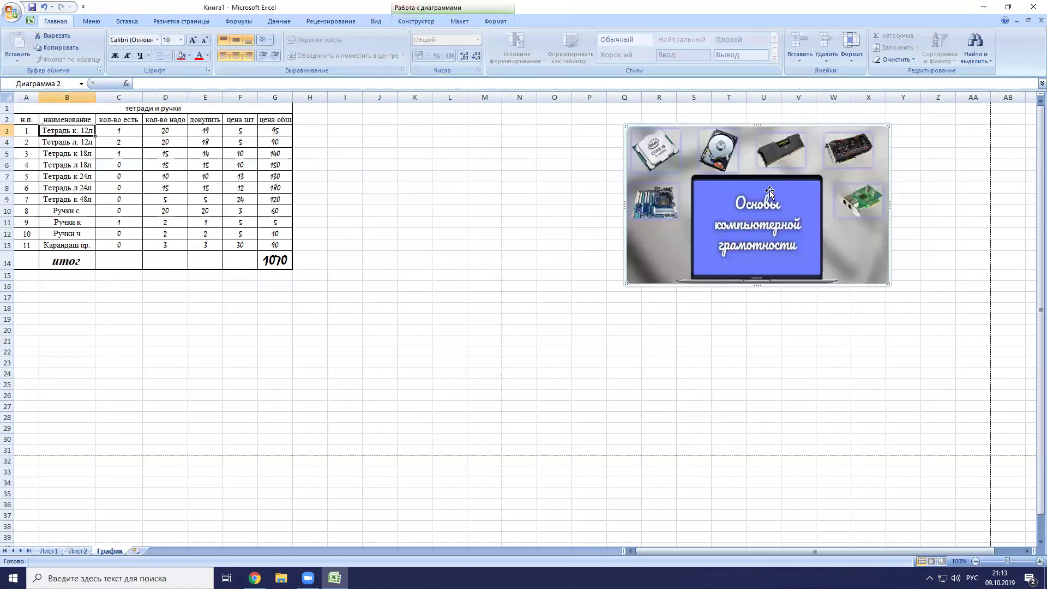
# Try an oval picture style on the inserted image and replace it with a rectangular style with a soft shadow.
pyautogui.click(867, 262)
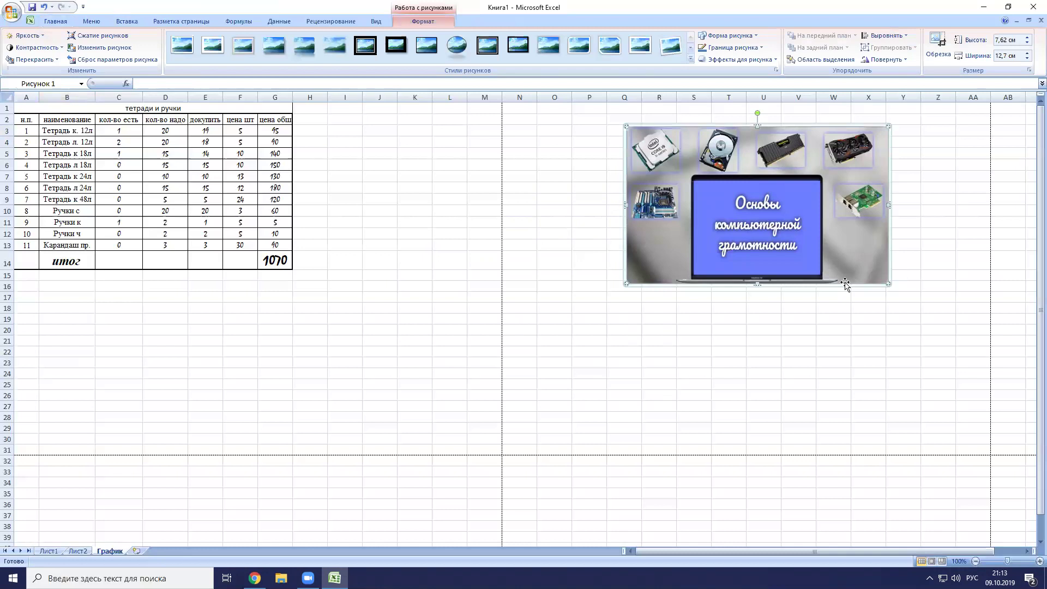
pyautogui.click(466, 46)
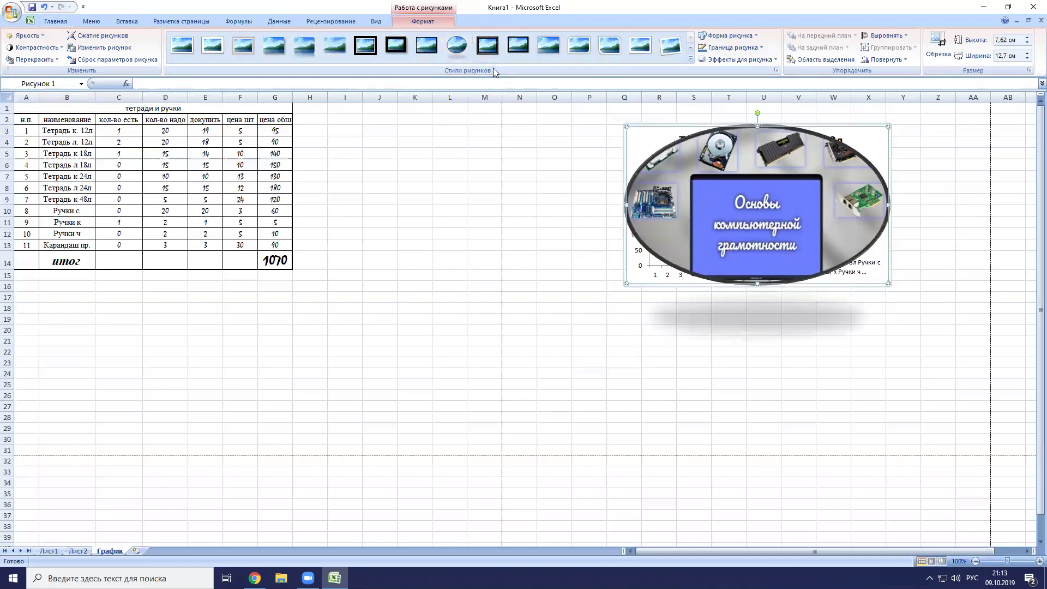
pyautogui.click(556, 44)
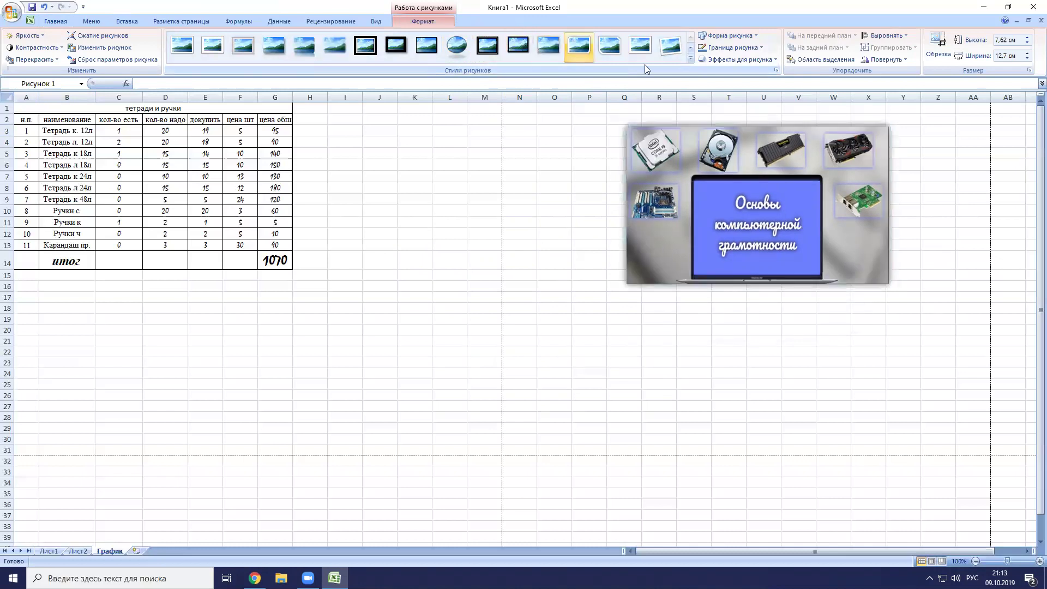
pyautogui.click(987, 223)
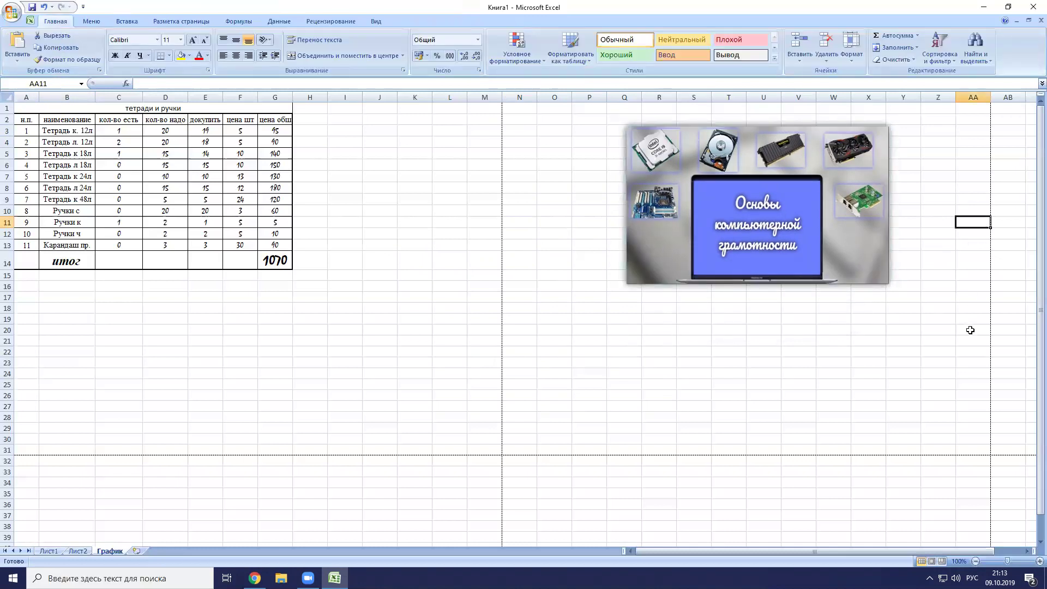
# Insert light grey WordArt and add "рараррр" inside its placeholder text so it reads "Тексрарарррт надписи".
pyautogui.click(127, 21)
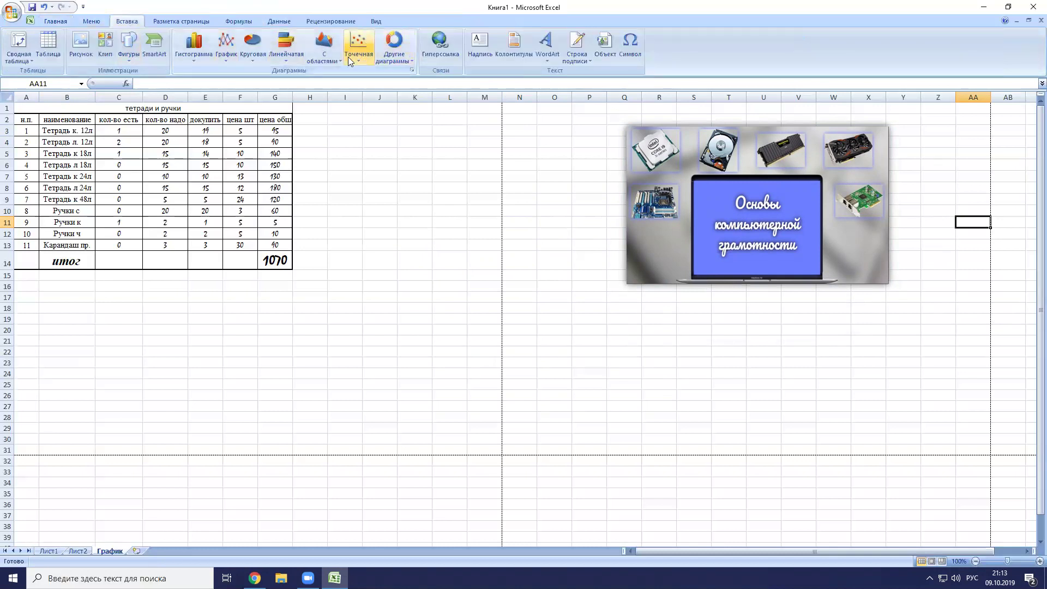
pyautogui.click(543, 51)
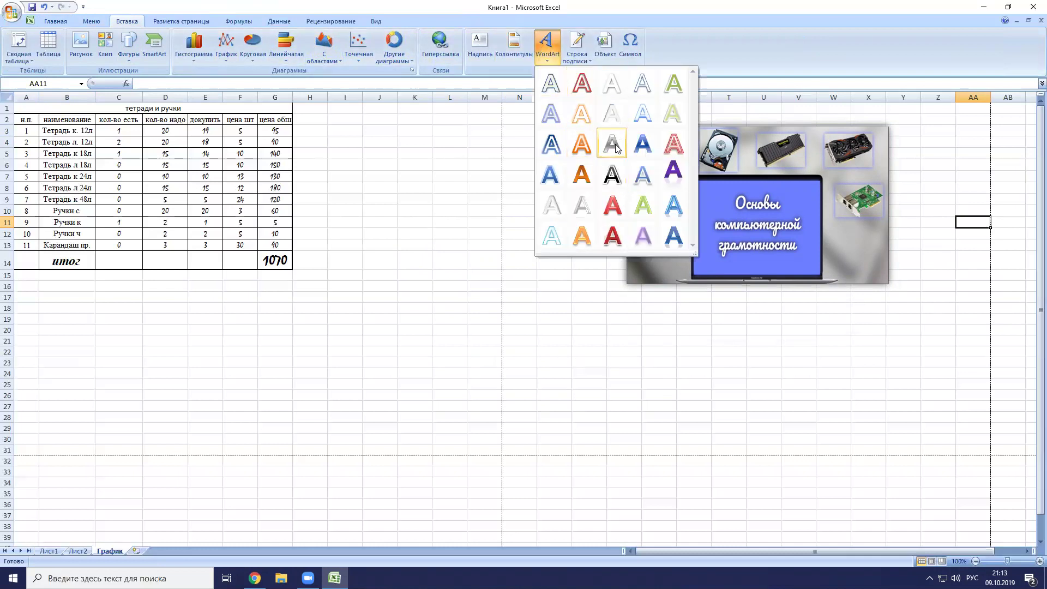
pyautogui.click(551, 207)
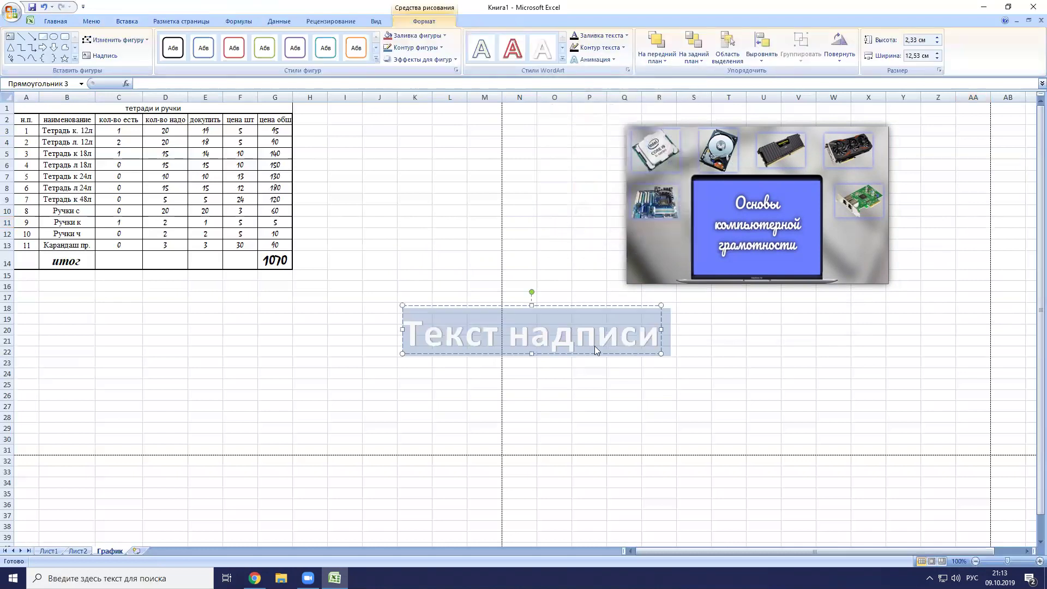
pyautogui.click(481, 339)
pyautogui.write('рараррр')
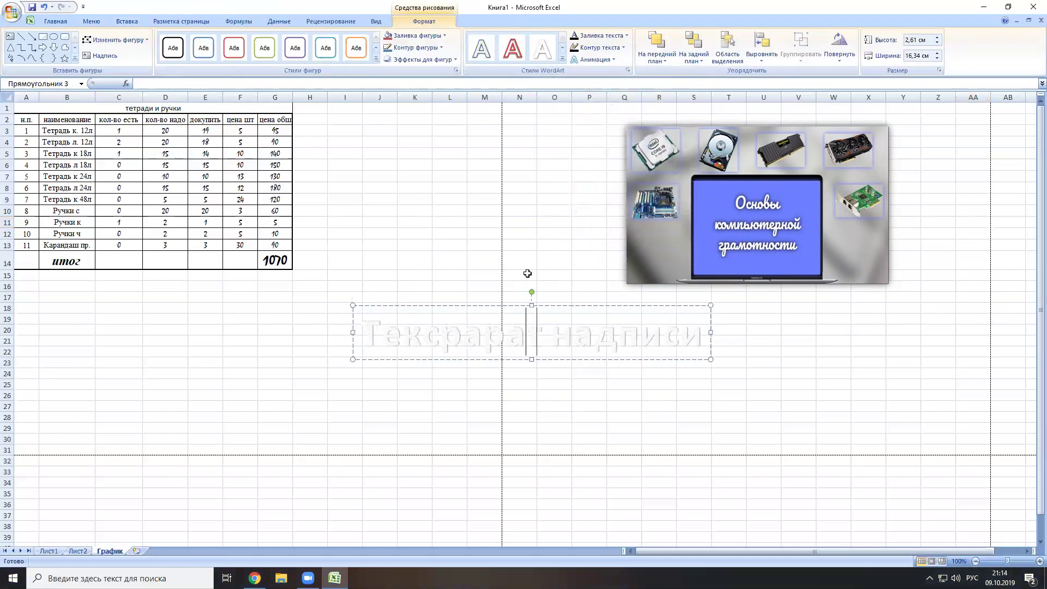
pyautogui.click(996, 420)
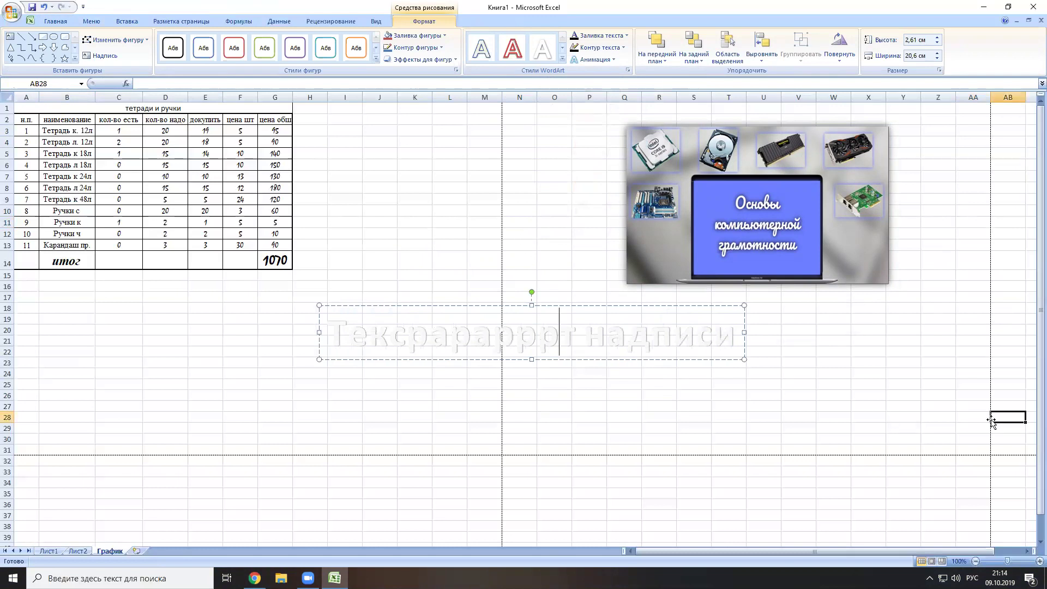
pyautogui.click(580, 343)
pyautogui.click(799, 330)
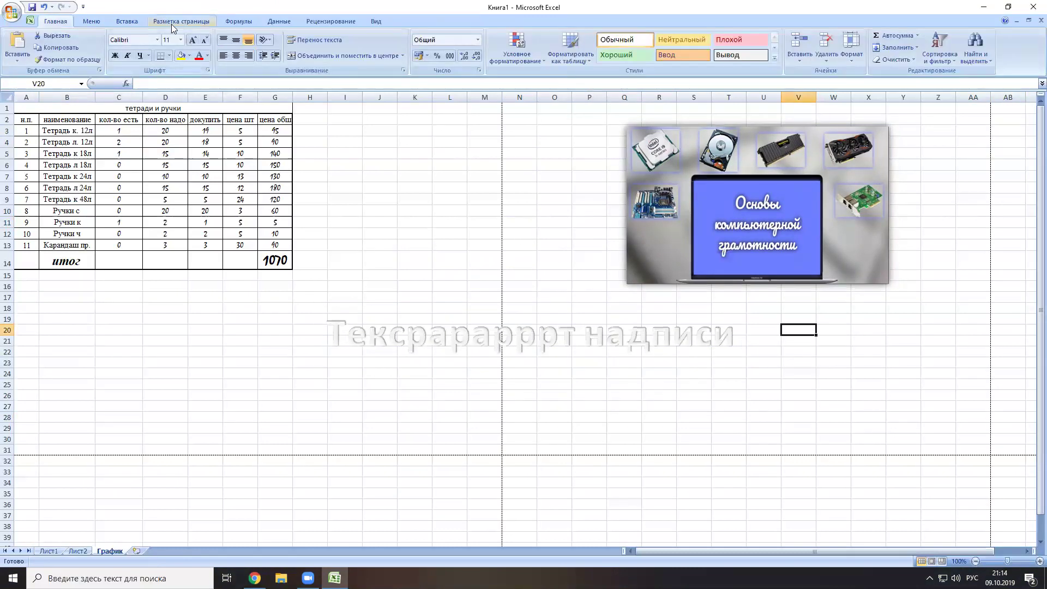
# Select the grand total in cell G14 and minimize the workbook window.
pyautogui.click(136, 22)
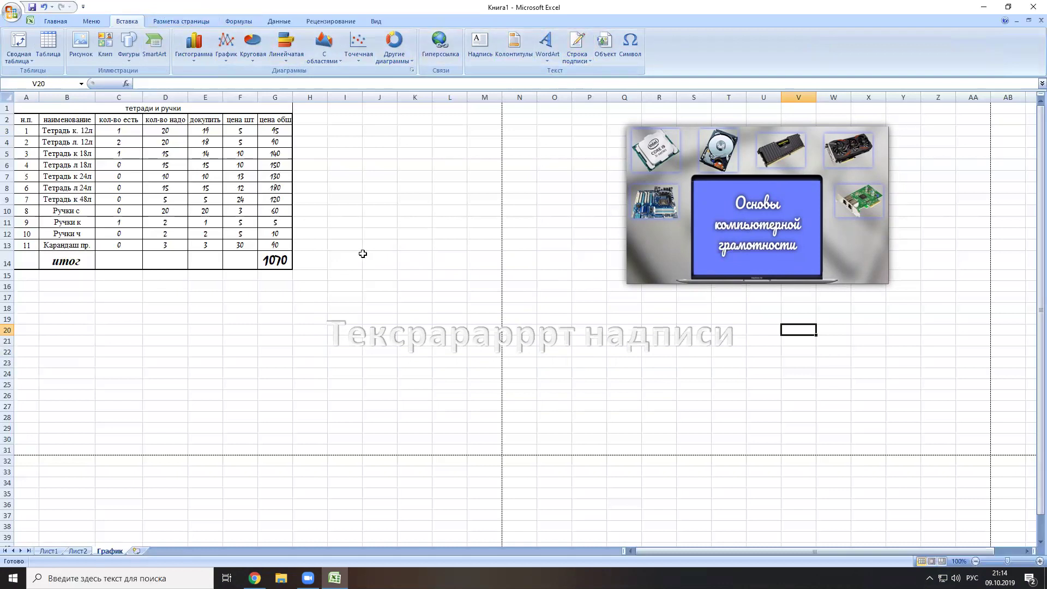
pyautogui.click(272, 261)
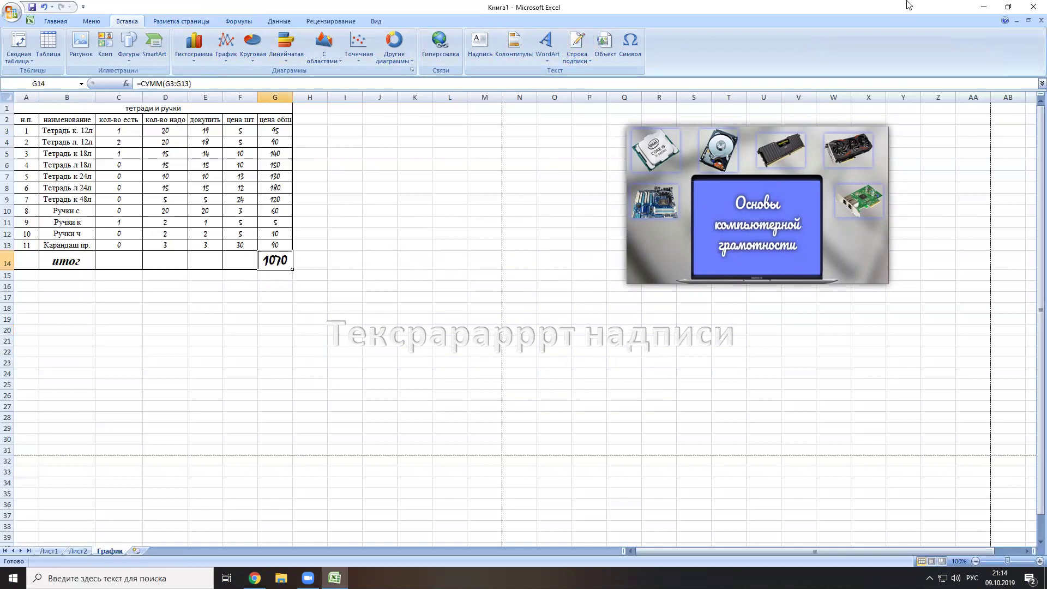
pyautogui.click(983, 6)
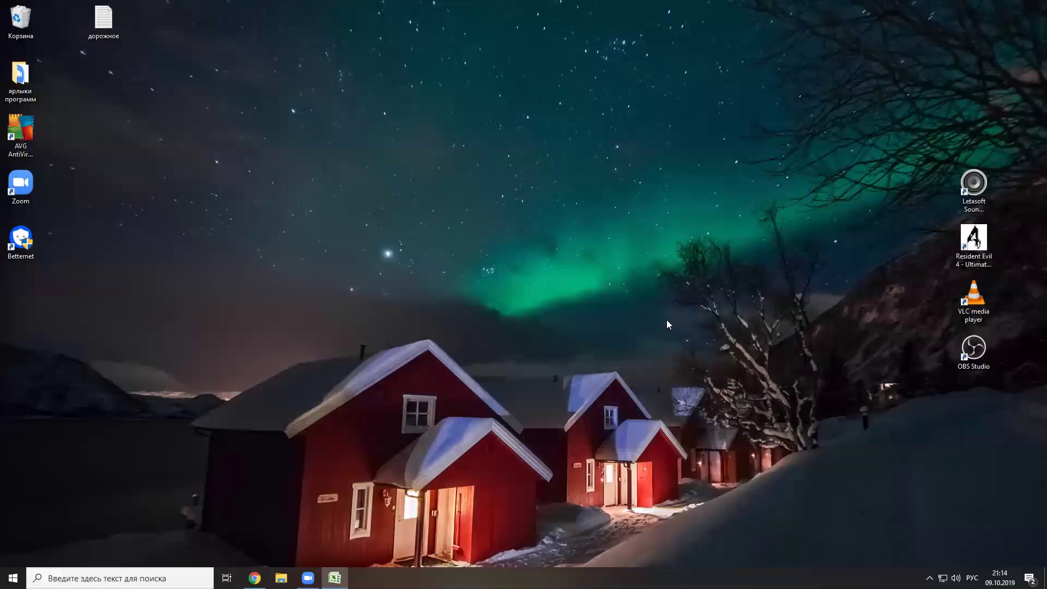